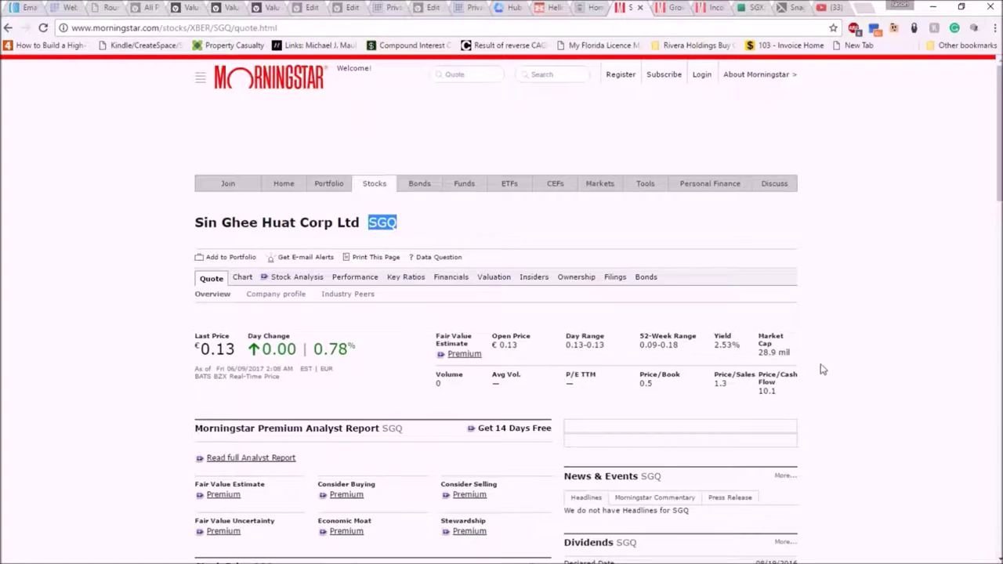
# Compare Sin Ghee Huat's market cap on the Morningstar quote page with the figure on its Google Finance page
pyautogui.moveTo(792, 353); pyautogui.dragTo(760, 351)
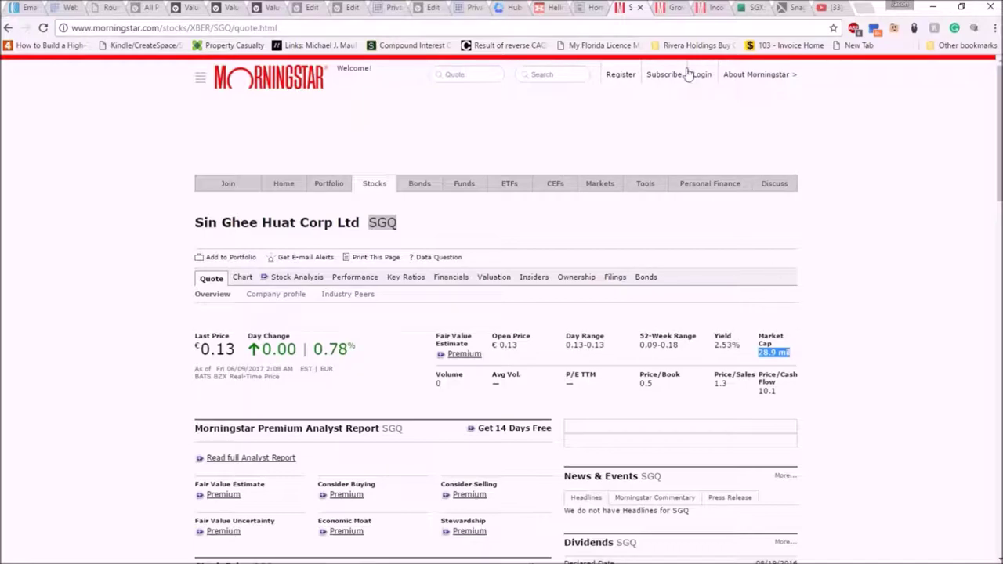
pyautogui.click(751, 8)
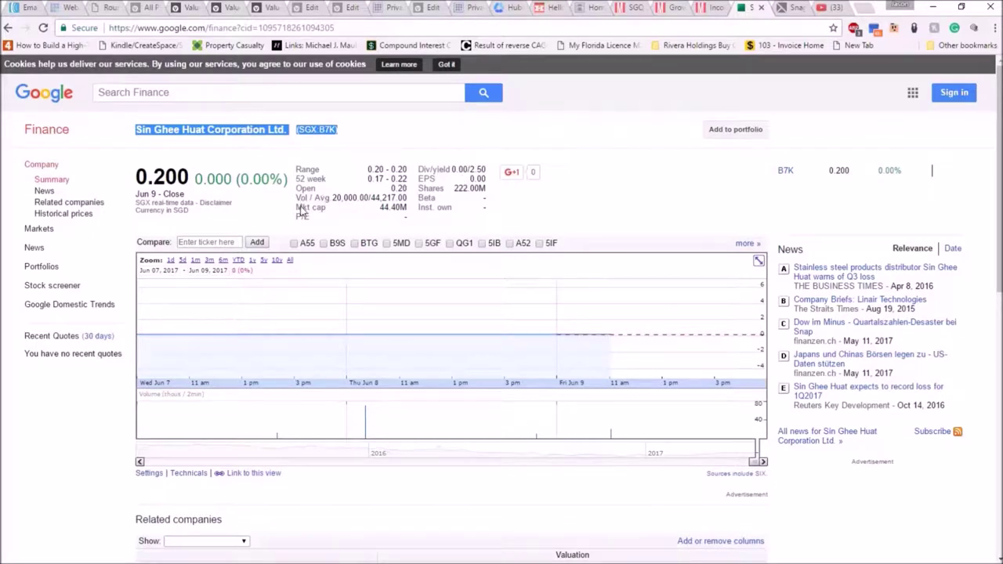
pyautogui.moveTo(380, 207); pyautogui.dragTo(405, 208)
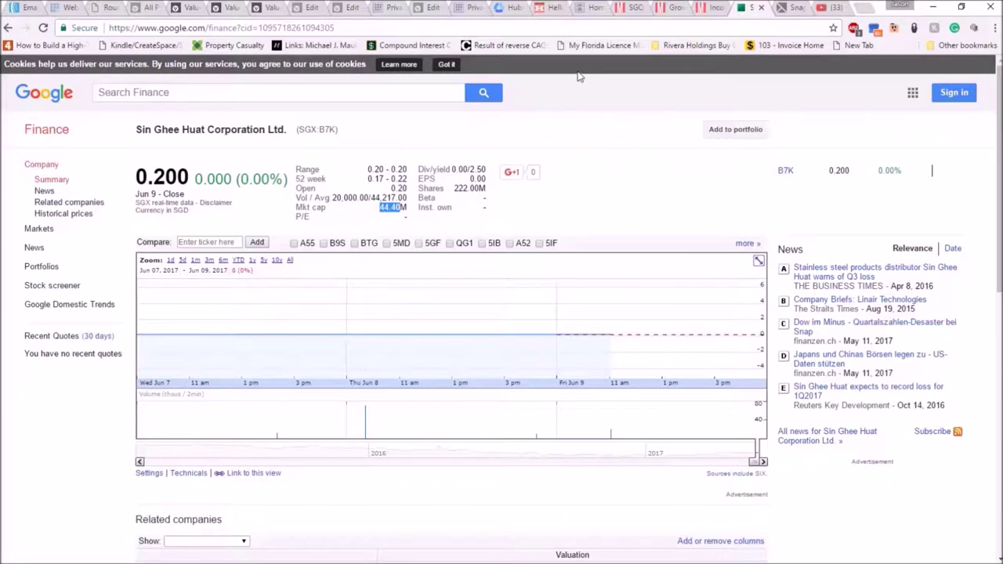
pyautogui.click(622, 8)
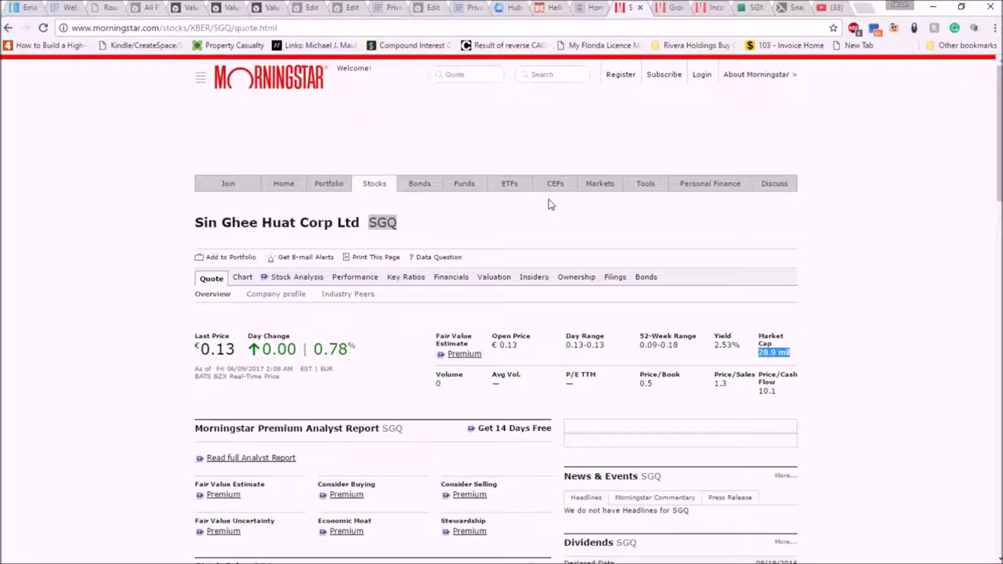
pyautogui.click(619, 251)
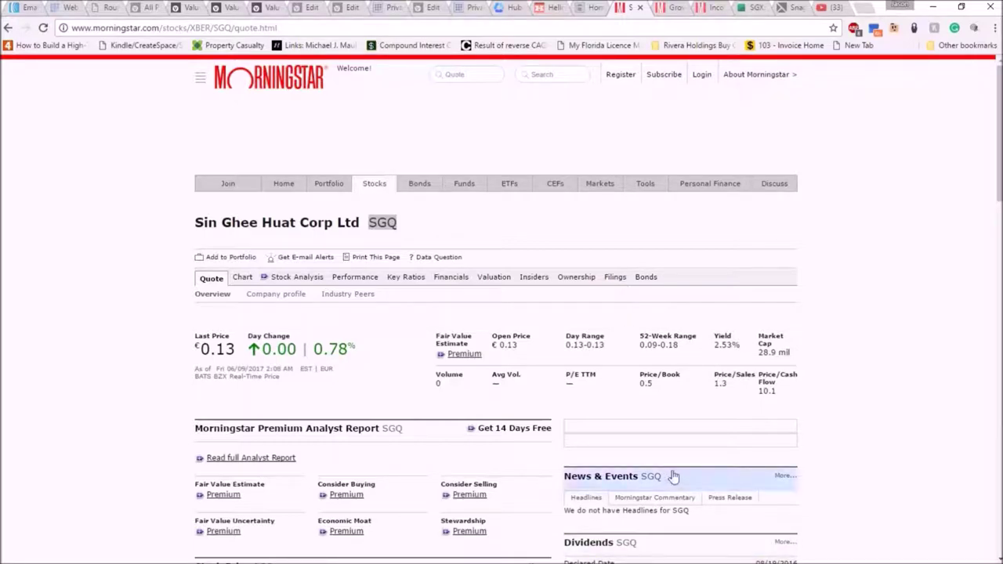
# Switch to the preliminary analysis document in Word and review its title and introductory paragraph
pyautogui.click(461, 555)
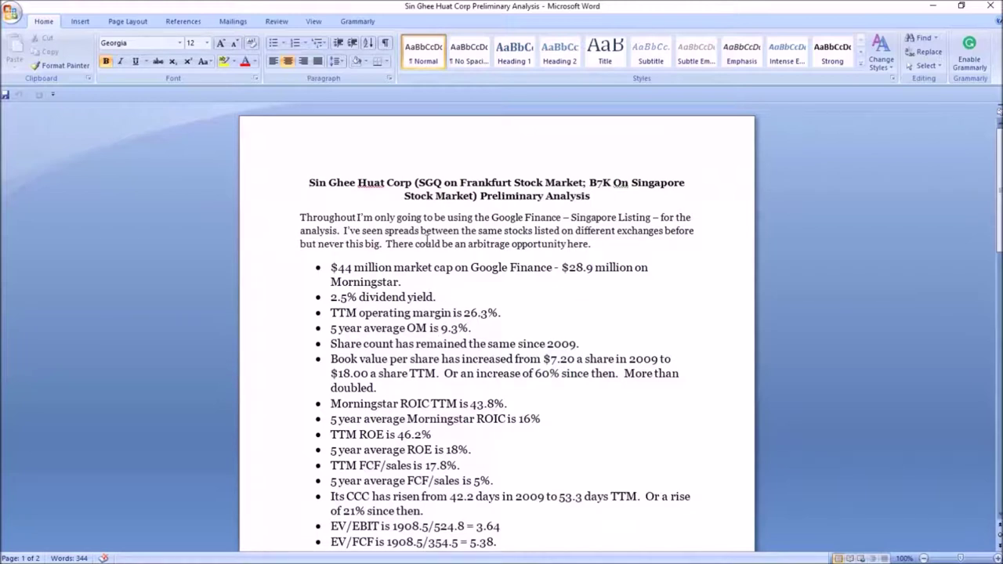
pyautogui.moveTo(589, 194); pyautogui.dragTo(321, 175)
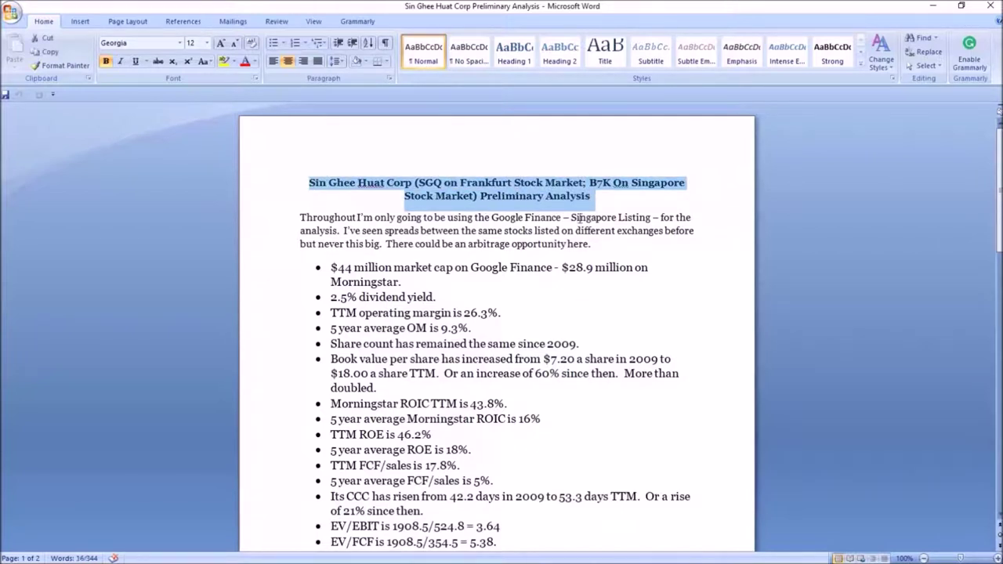
pyautogui.moveTo(597, 244); pyautogui.dragTo(286, 219)
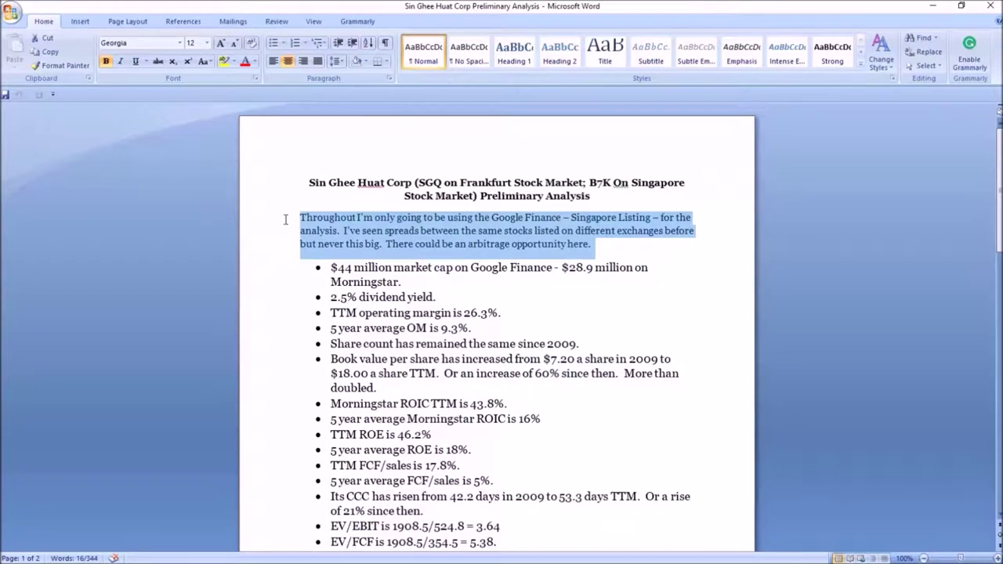
# End the introductory paragraph with "But most likely it's a difference in the current currency exchange rates between Euro and Singaporean currencies."
pyautogui.click(576, 232)
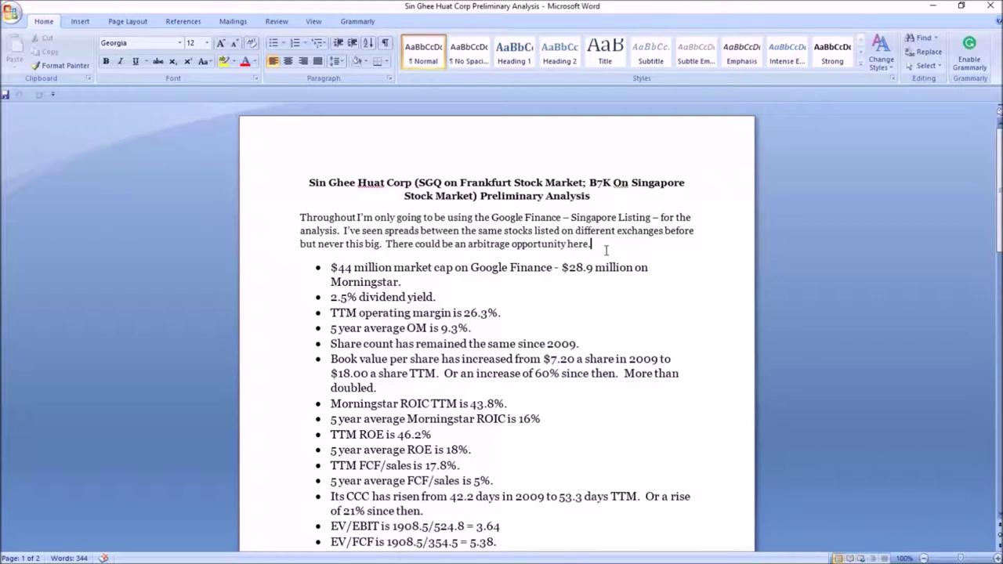
pyautogui.write('But most')
pyautogui.write(' likely')
pyautogui.write(" it's")
pyautogui.write(' a diffe')
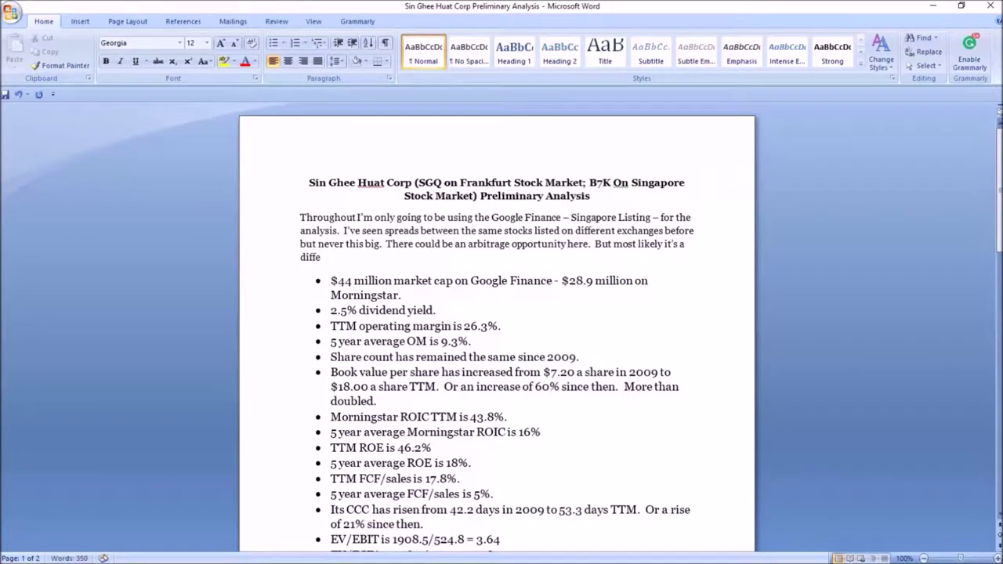
pyautogui.write('rence in the compan')
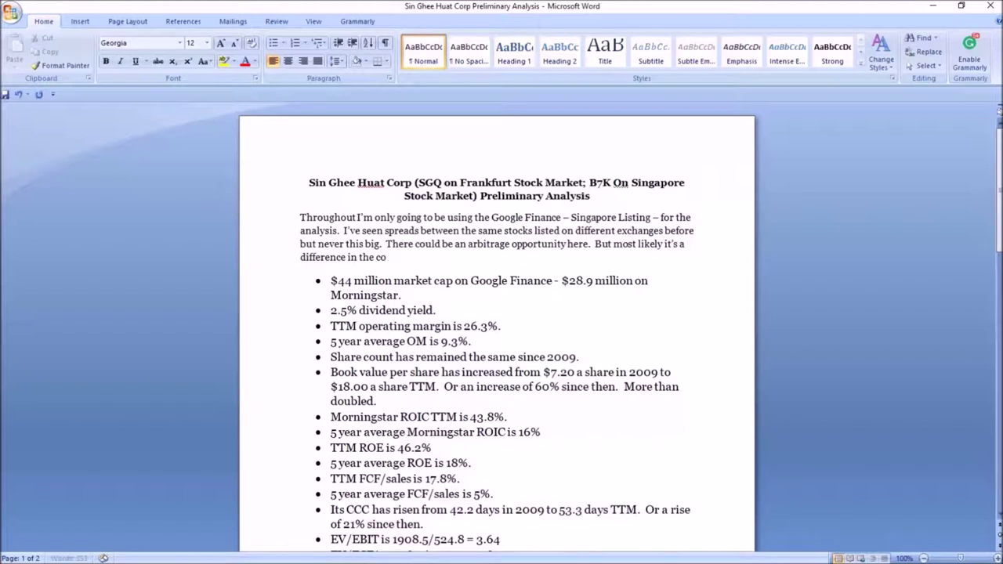
pyautogui.press('BackSpace')
pyautogui.press('BackSpace')
pyautogui.press('BackSpace')
pyautogui.press('BackSpace')
pyautogui.press('BackSpace')
pyautogui.write('urrent currency')
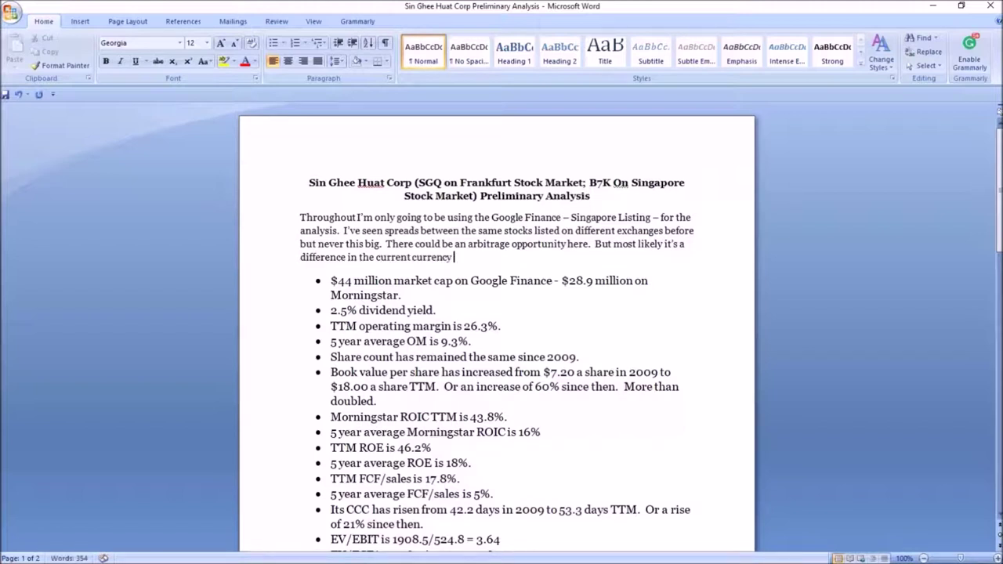
pyautogui.write(' exchange rates')
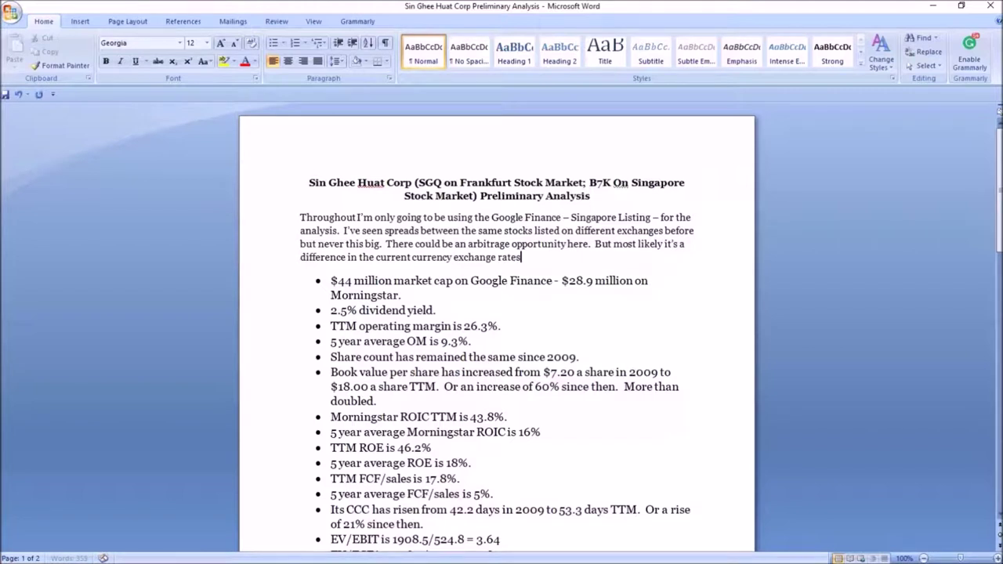
pyautogui.write(' between Euro and SG')
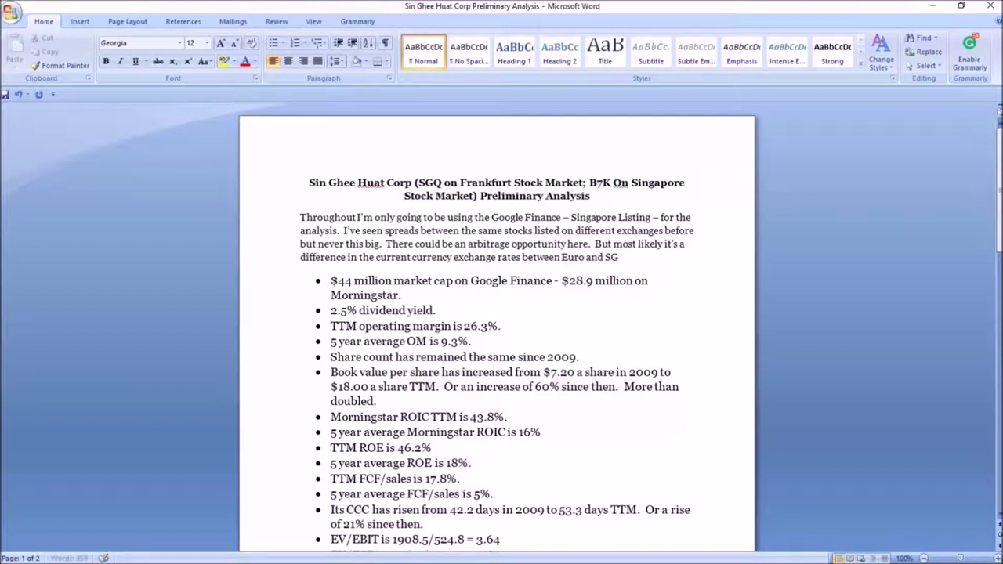
pyautogui.press('BackSpace')
pyautogui.press('BackSpace')
pyautogui.write('Singaporean')
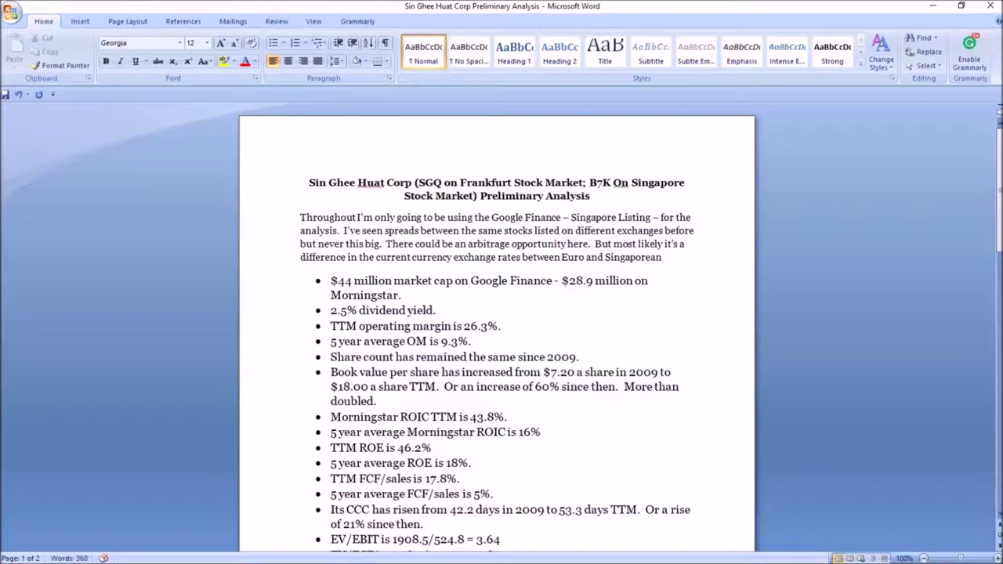
pyautogui.write(' currencies.')
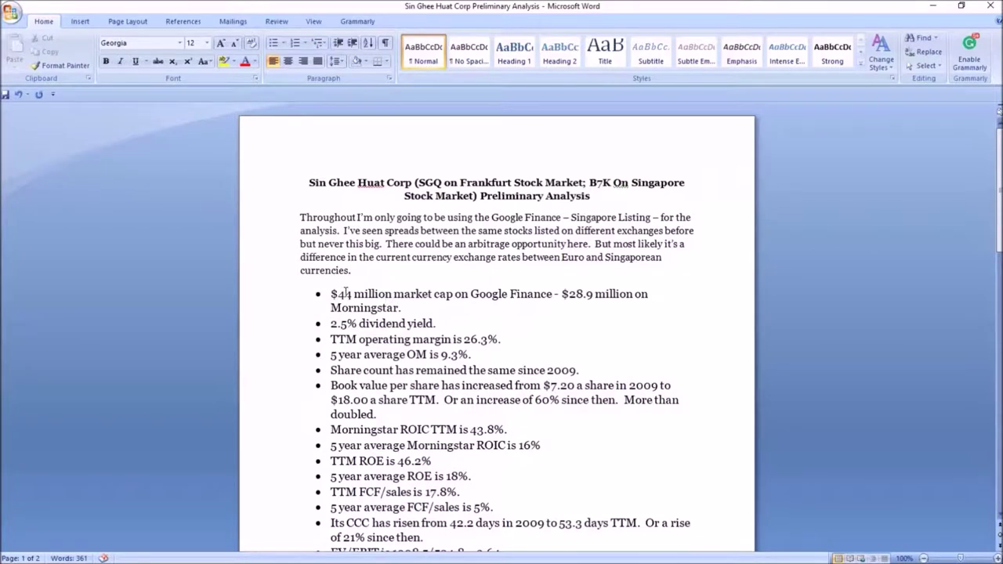
# Check the price/book ratio on Morningstar's SGQ page in Chrome, and add the bullet "P/B TTM – 0.5." below the dividend yield in Word
pyautogui.moveTo(338, 293); pyautogui.dragTo(621, 314)
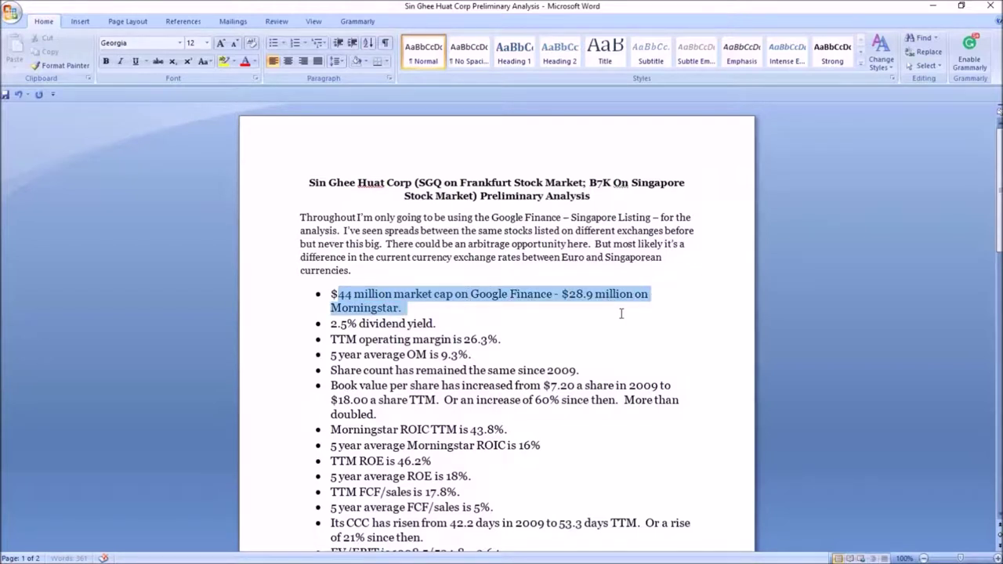
pyautogui.click(473, 324)
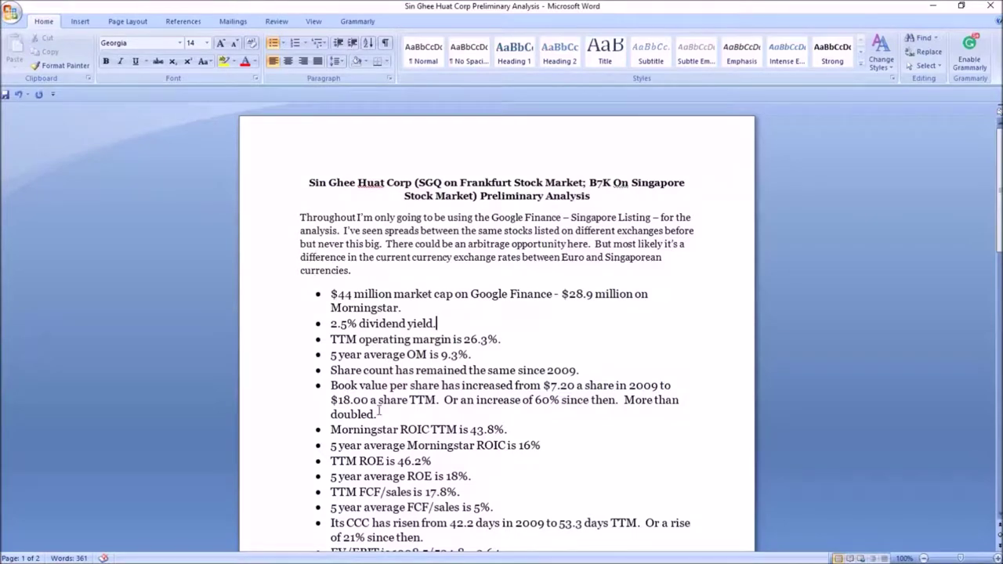
pyautogui.moveTo(392, 556)
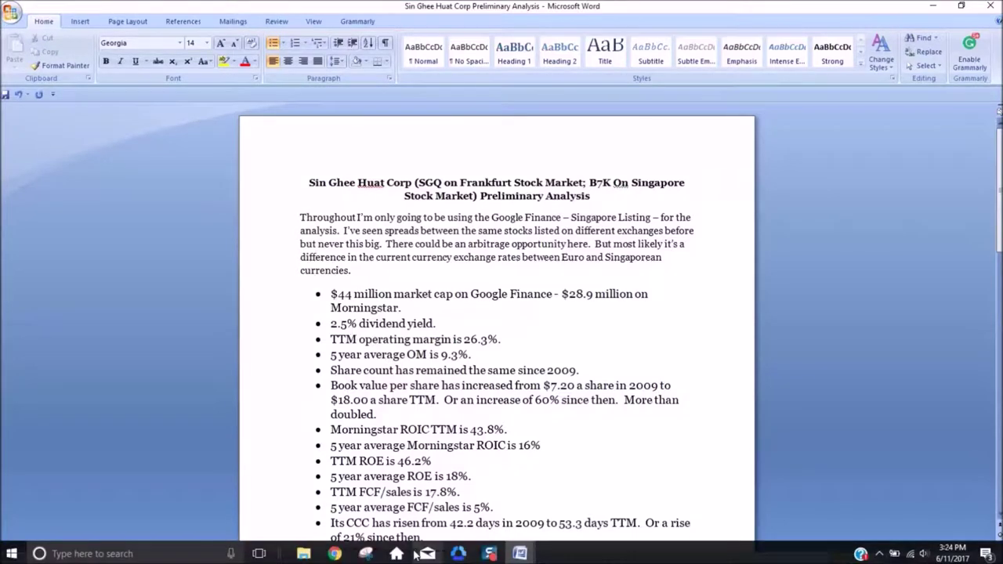
pyautogui.click(332, 554)
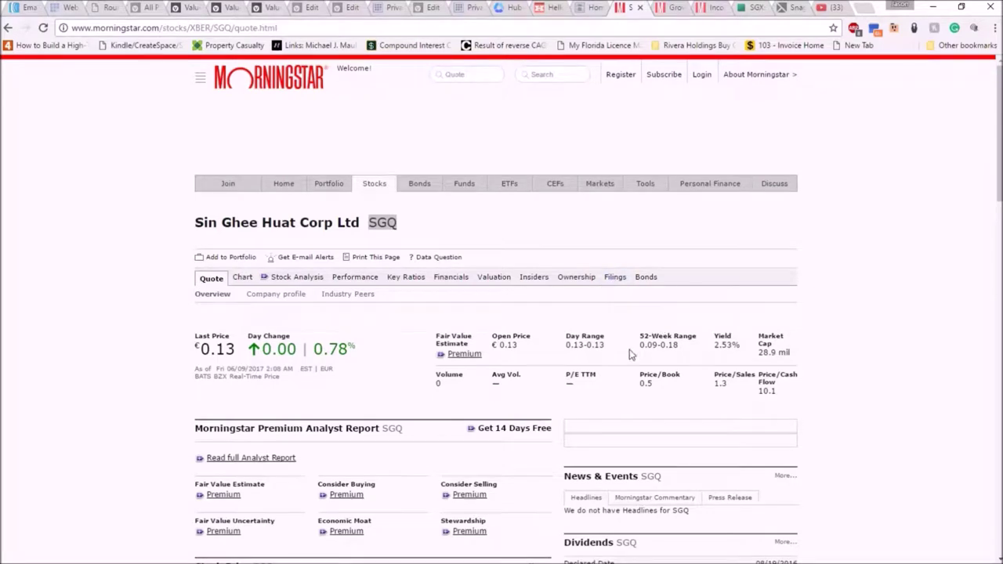
pyautogui.click(944, 9)
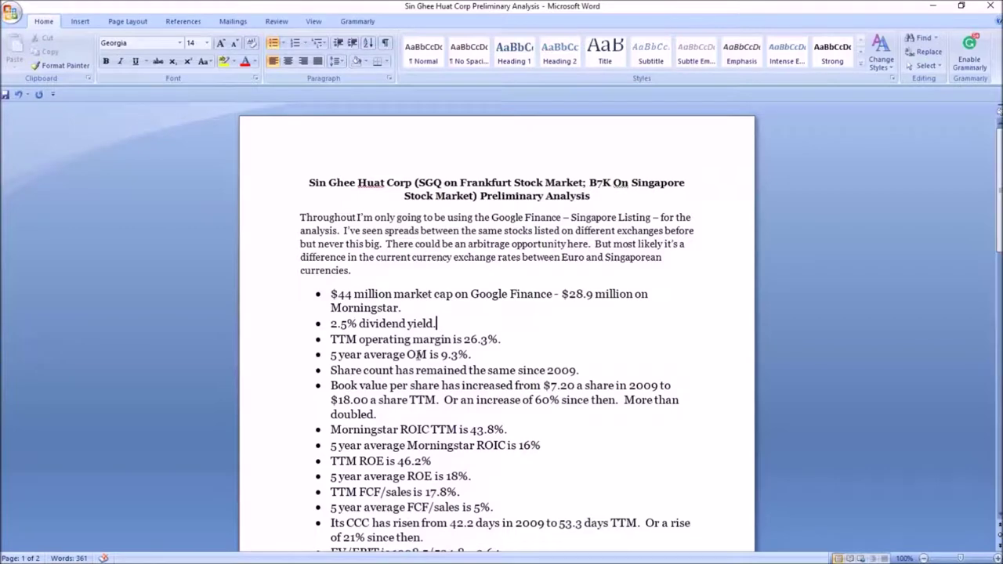
pyautogui.scroll(-3, 436, 357)
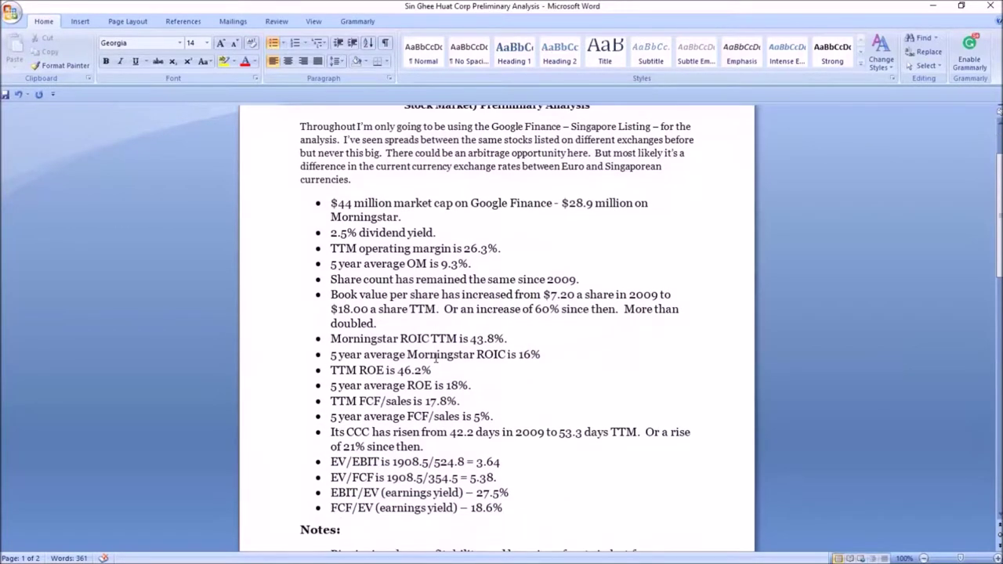
pyautogui.scroll(2, 436, 357)
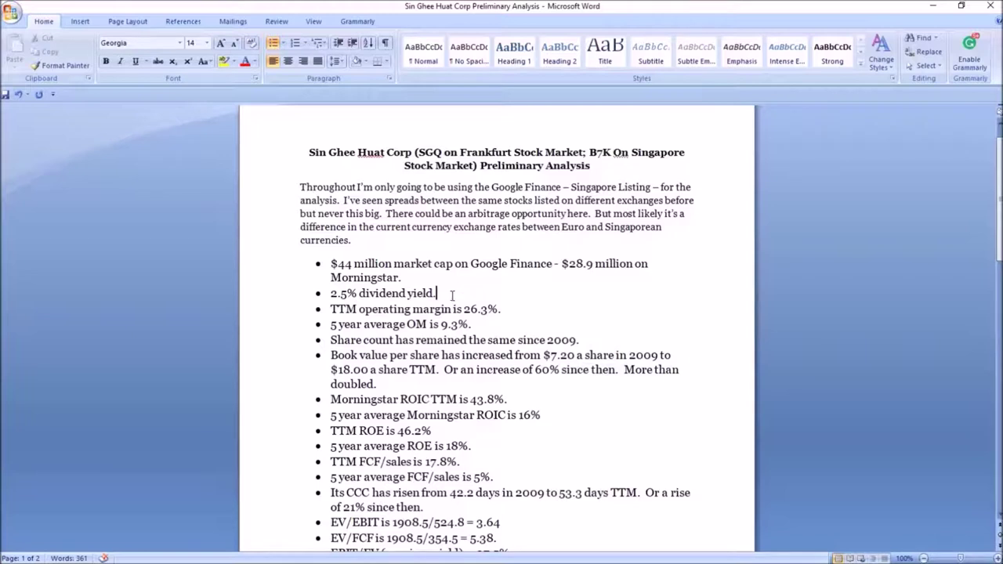
pyautogui.press('Return')
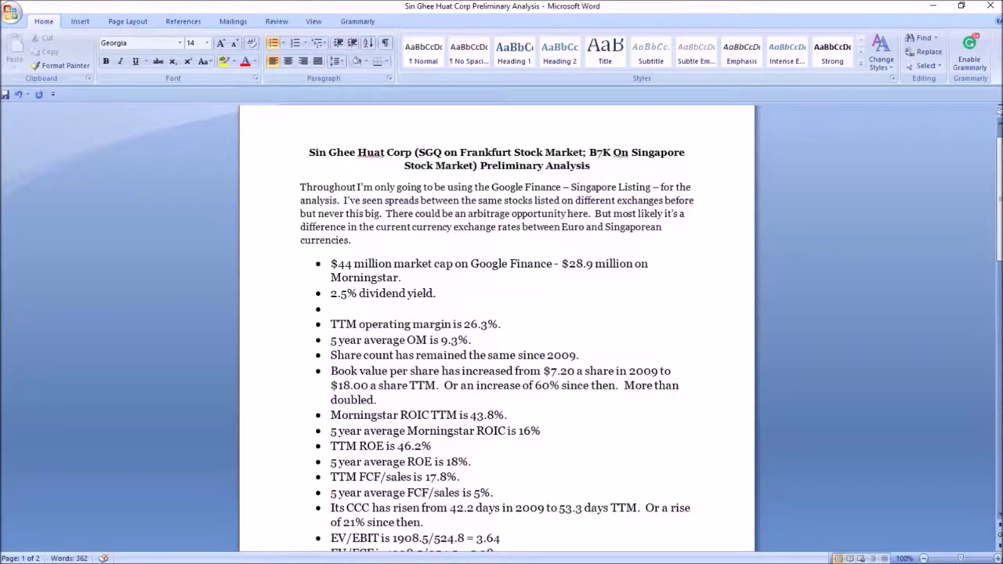
pyautogui.write('P/B TTM - ')
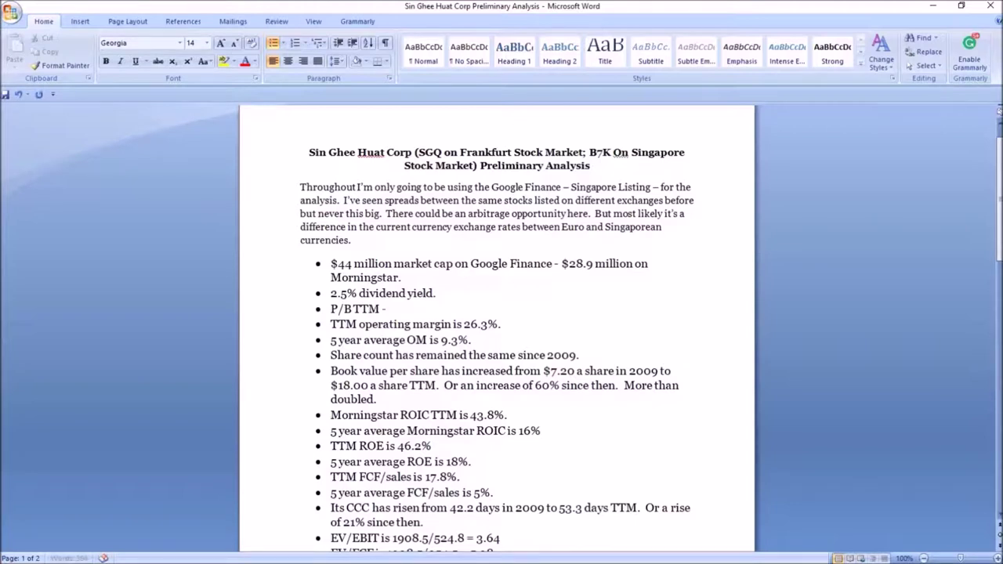
pyautogui.write('0.5.')
# Switch to Morningstar in Chrome and examine SGQ's company profile, key stats and insider ownership
pyautogui.moveTo(483, 548)
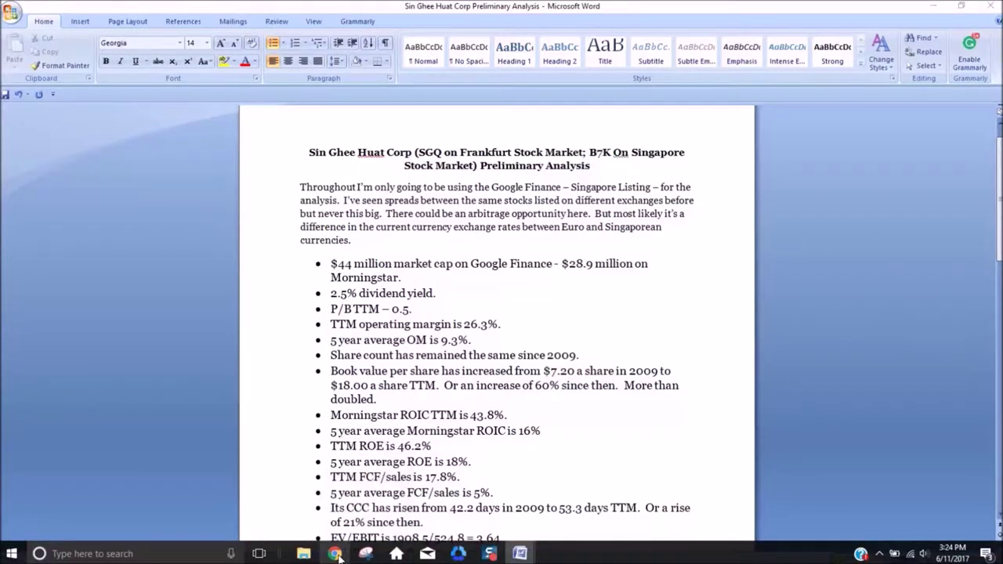
pyautogui.click(334, 553)
pyautogui.scroll(-3, 392, 366)
pyautogui.scroll(-1, 393, 366)
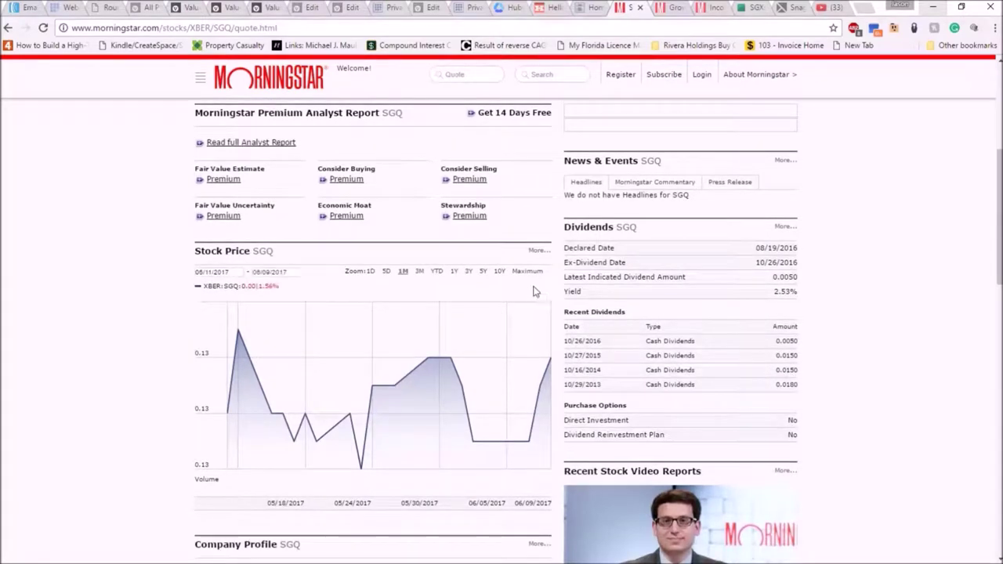
pyautogui.scroll(-5, 546, 332)
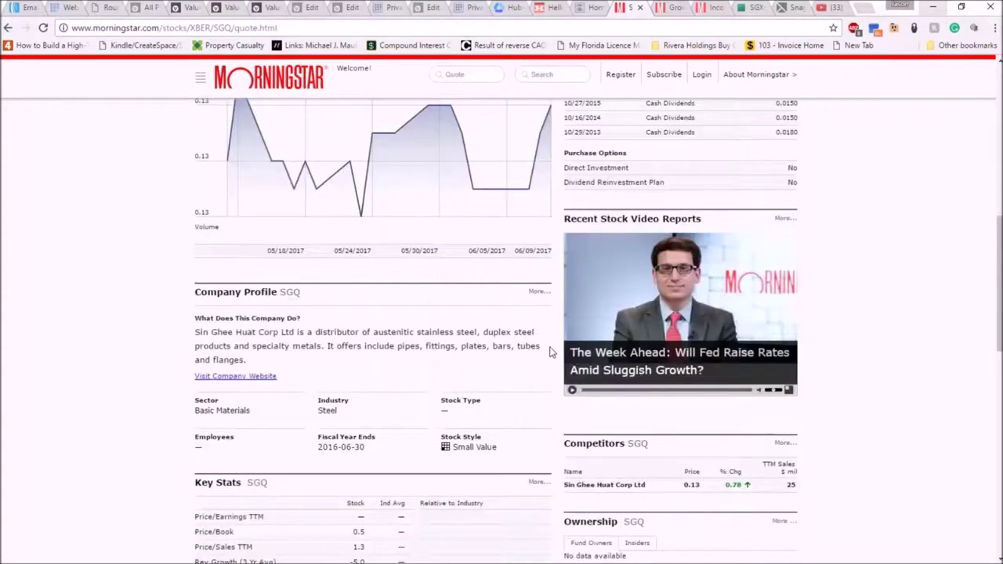
pyautogui.scroll(-2, 550, 353)
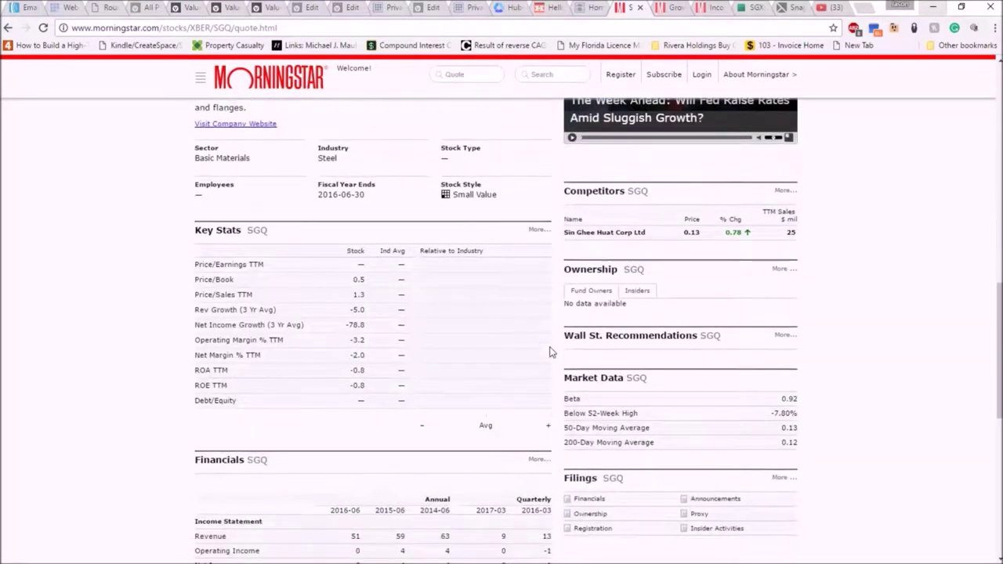
pyautogui.click(638, 292)
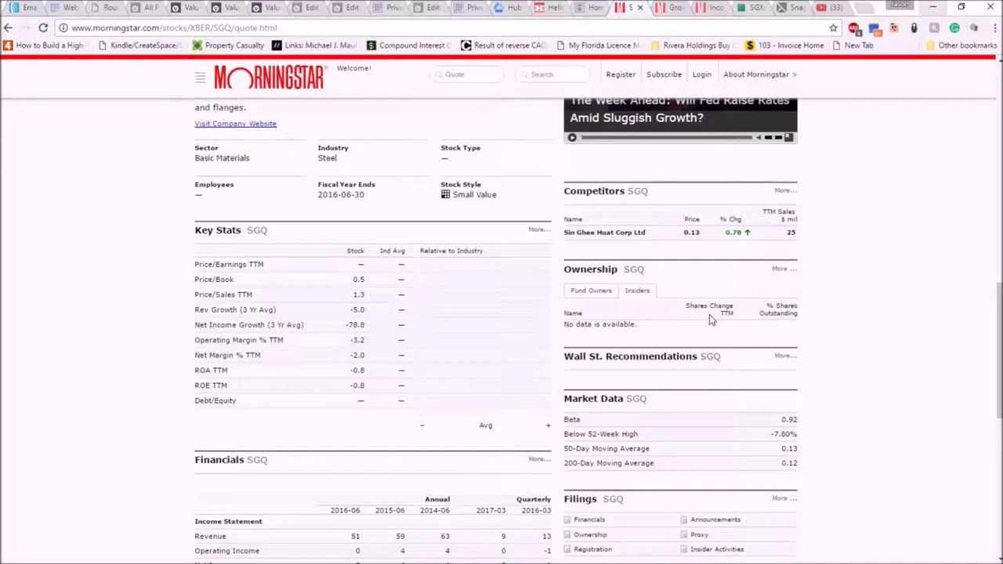
# Examine the free cash flow, total liabilities and total assets in the quote page's Financials table
pyautogui.scroll(-4, 710, 314)
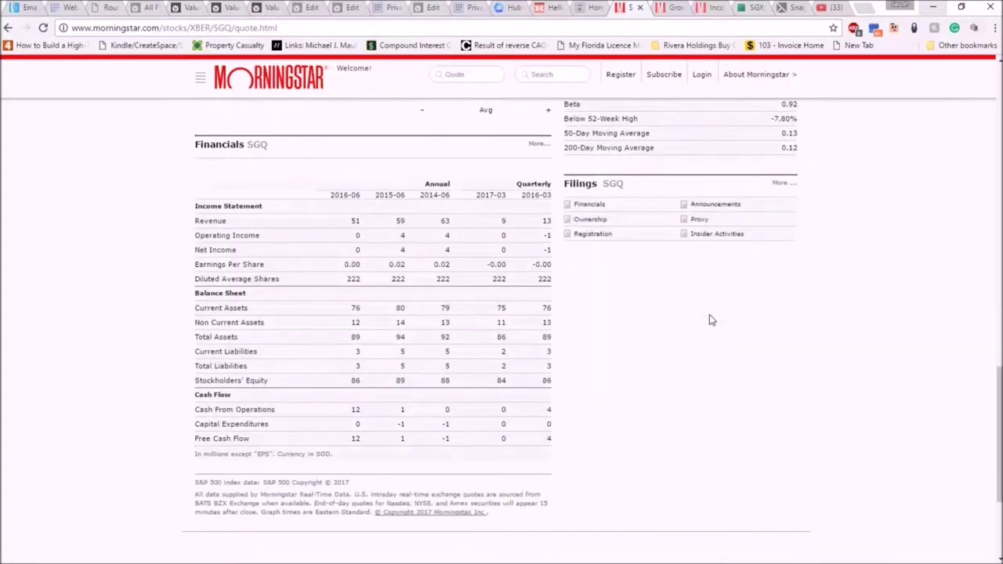
pyautogui.keyDown('shift'); pyautogui.click(550, 440); pyautogui.keyUp('shift')
pyautogui.click(551, 440)
pyautogui.moveTo(507, 439); pyautogui.dragTo(498, 440)
pyautogui.moveTo(196, 365); pyautogui.dragTo(551, 366)
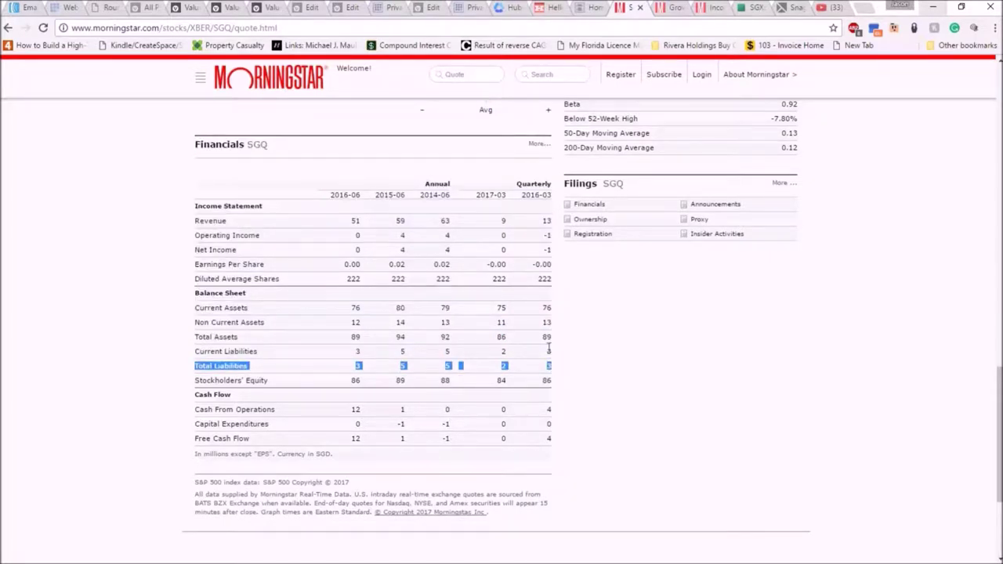
pyautogui.doubleClick(548, 337)
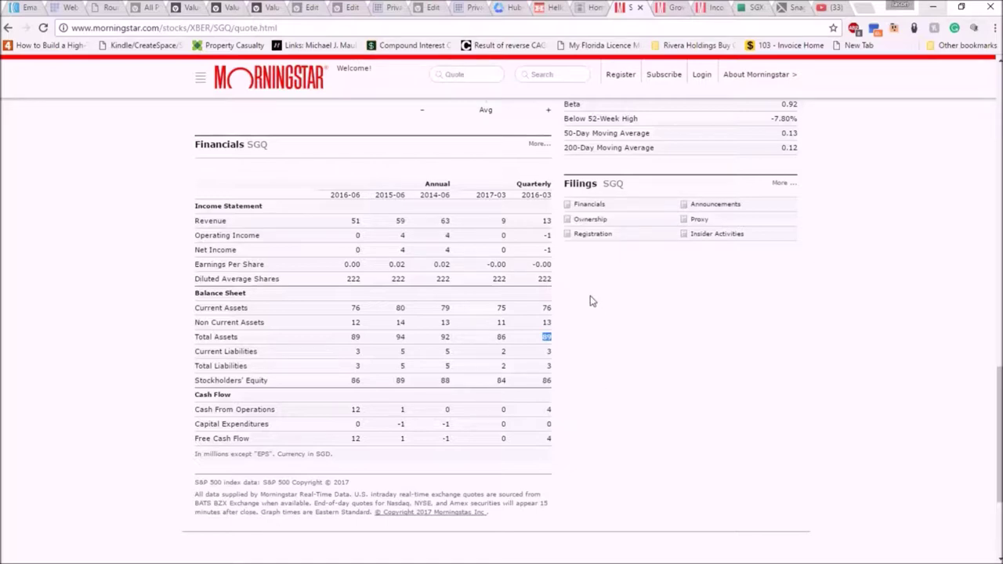
# Check the TTM operating margin in Key Stats and return to the top of the quote page
pyautogui.scroll(2, 592, 301)
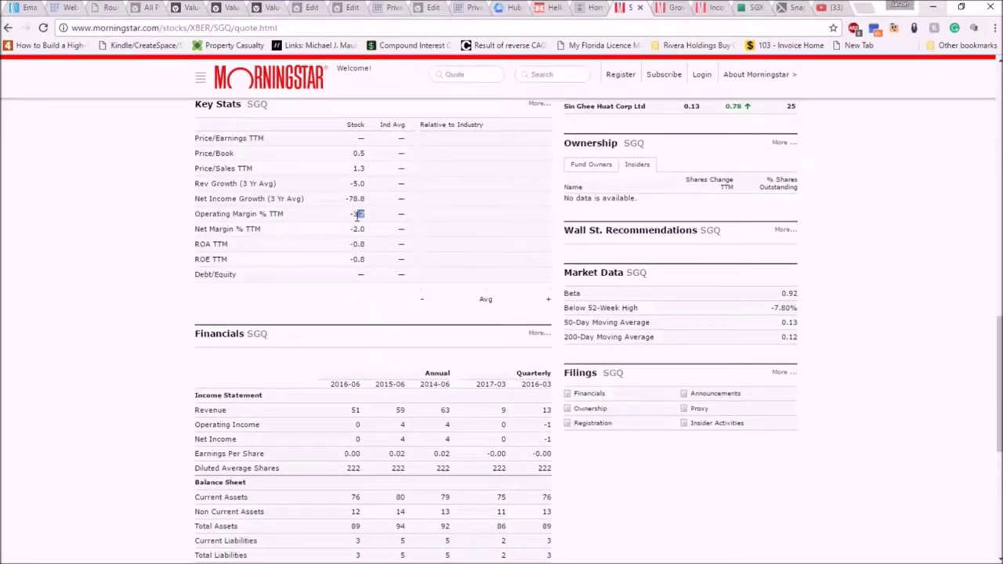
pyautogui.scroll(7, 399, 259)
pyautogui.scroll(5, 405, 269)
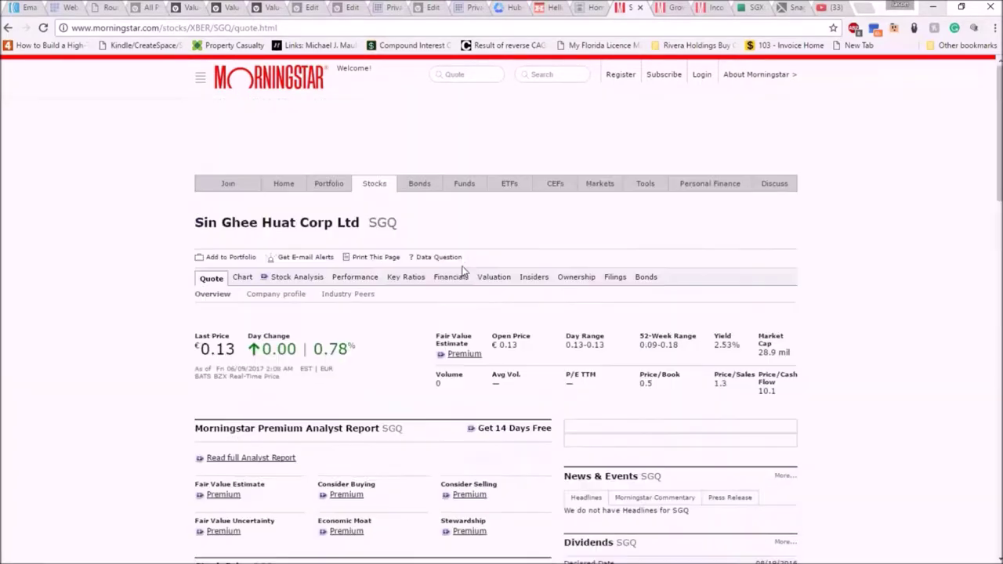
# Open Morningstar's Key Ratios page for SGQ and examine the revenue, gross margin and operating margin history
pyautogui.click(666, 8)
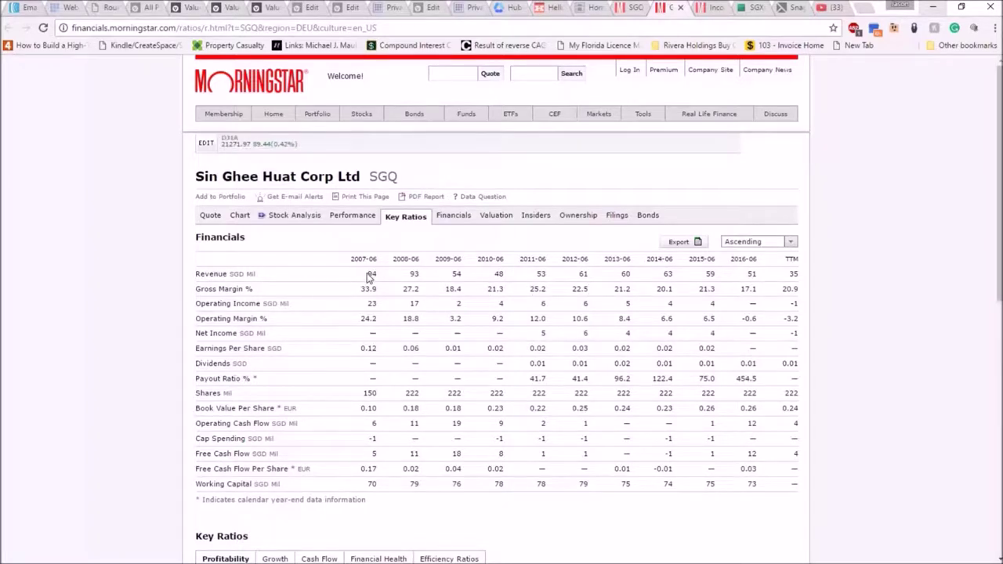
pyautogui.moveTo(370, 278); pyautogui.dragTo(801, 275)
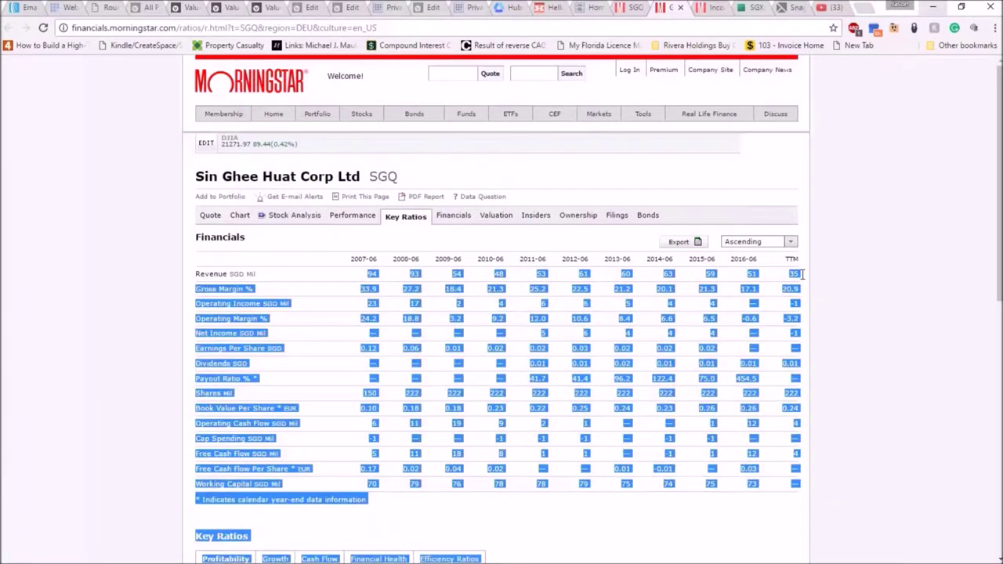
pyautogui.click(901, 290)
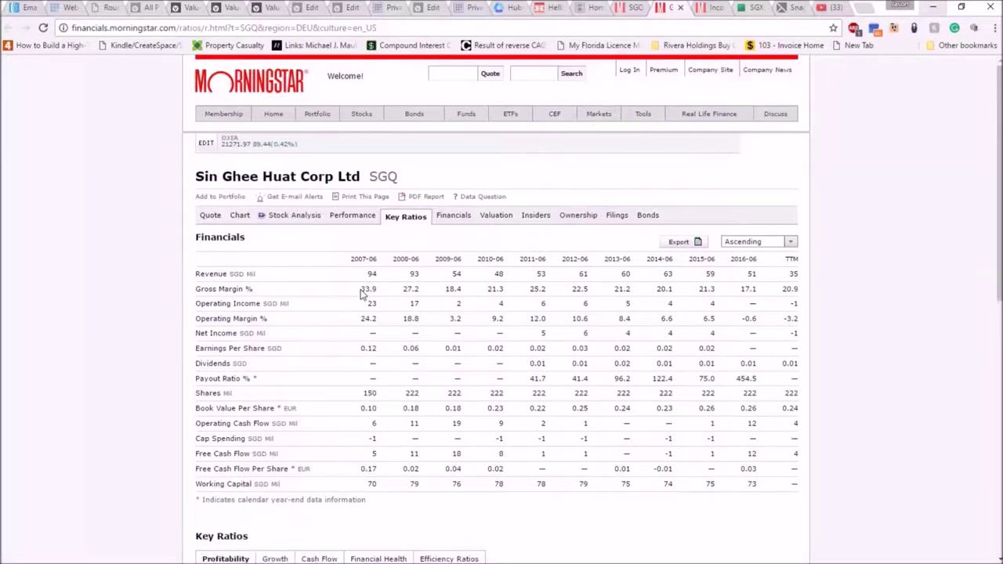
pyautogui.moveTo(362, 288); pyautogui.dragTo(798, 298)
pyautogui.moveTo(802, 318); pyautogui.dragTo(796, 561)
pyautogui.click(796, 318)
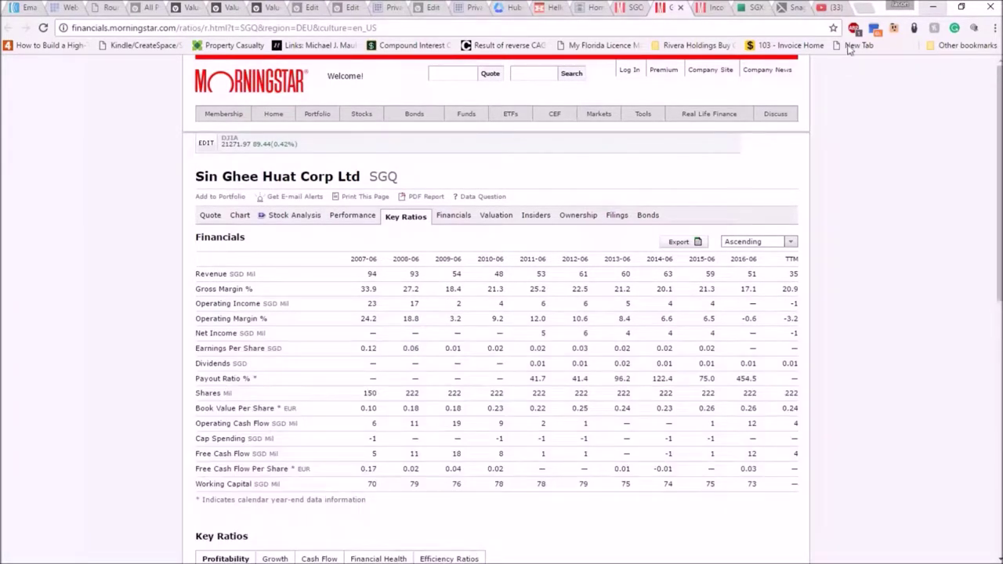
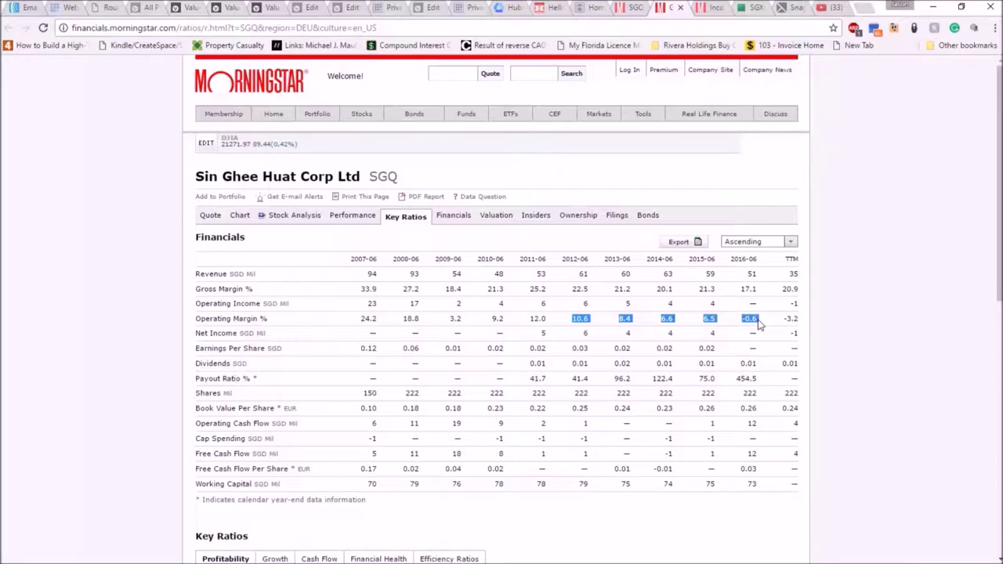
# Switch to the Sin Ghee Huat analysis in Word and set the 5 year average OM to 5.1%
pyautogui.click(932, 9)
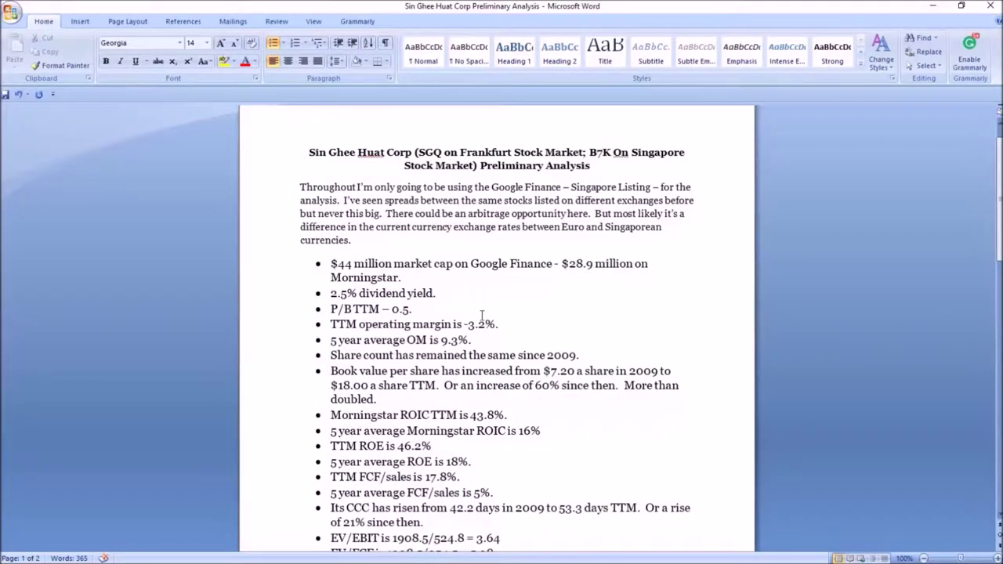
pyautogui.moveTo(461, 342); pyautogui.dragTo(447, 342)
pyautogui.write('5.1')
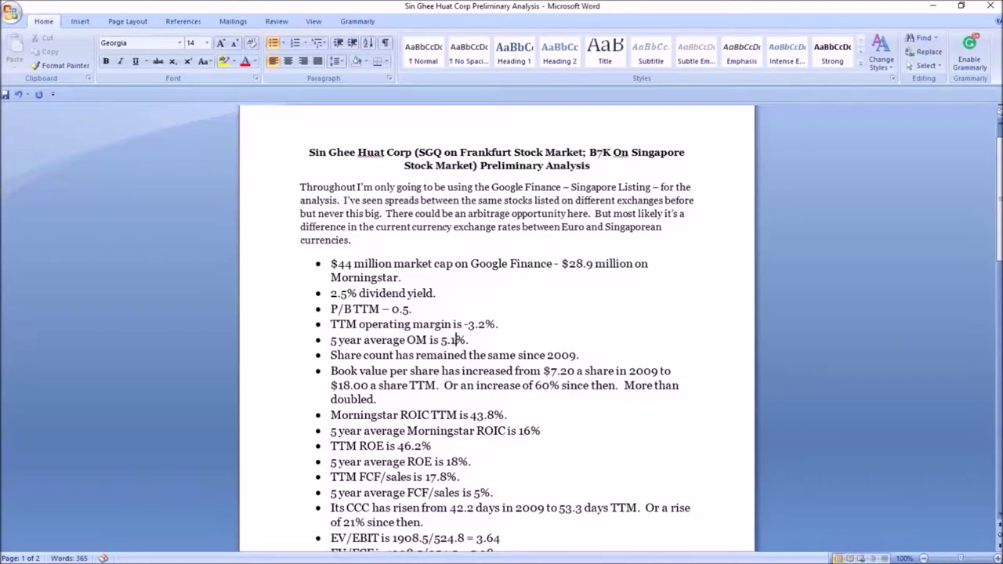
# Examine the 2012 to 2016 and TTM operating margins on the Key Ratios page in Chrome, and return to the Word analysis
pyautogui.click(335, 553)
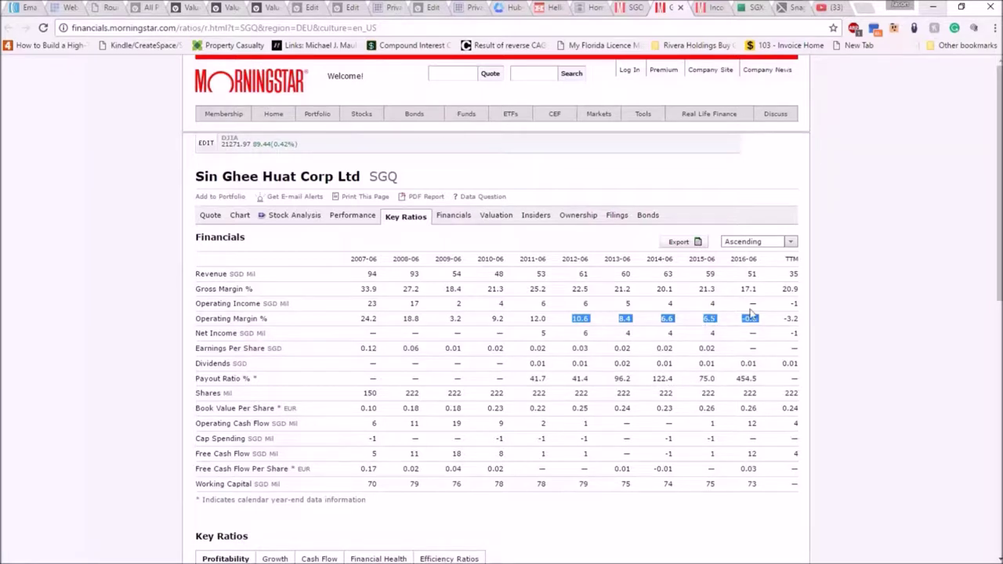
pyautogui.click(837, 327)
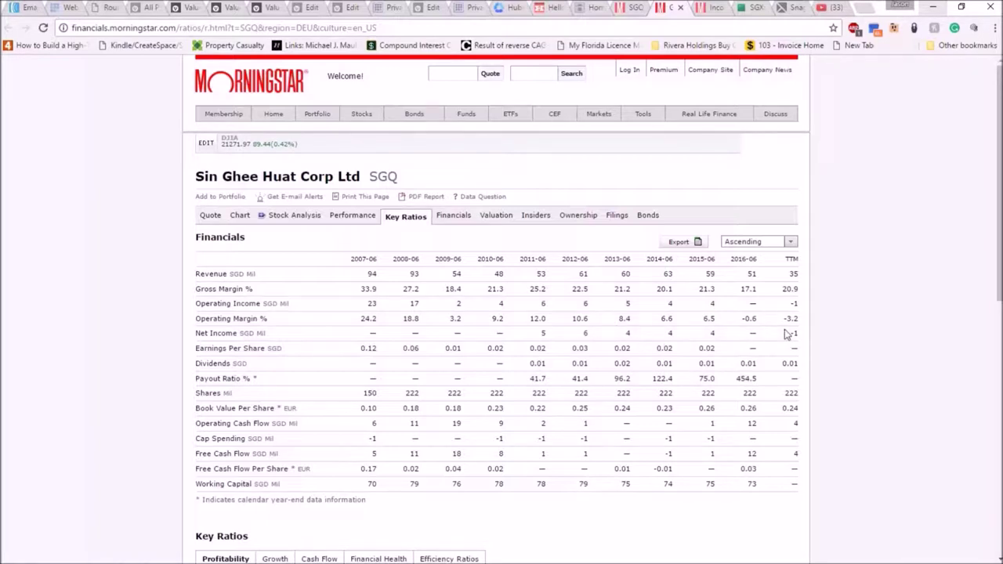
pyautogui.moveTo(572, 325); pyautogui.dragTo(760, 323)
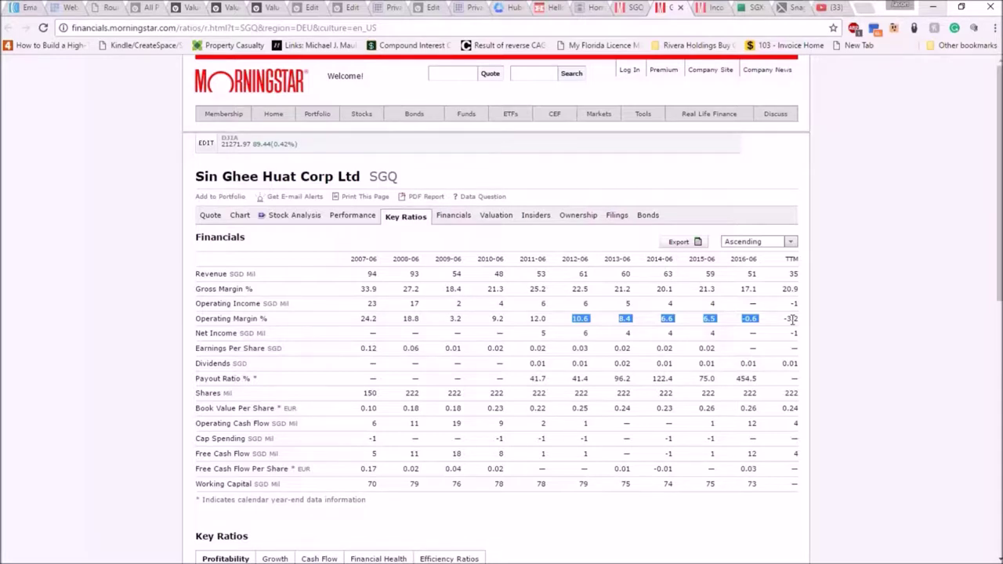
pyautogui.click(803, 323)
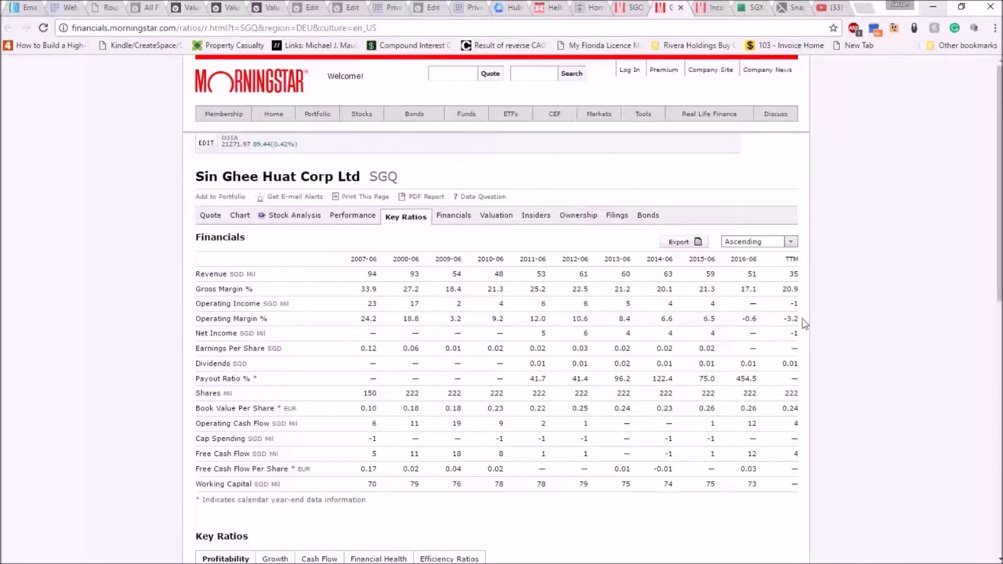
pyautogui.moveTo(798, 319); pyautogui.dragTo(791, 323)
pyautogui.click(789, 321)
pyautogui.moveTo(746, 317); pyautogui.dragTo(801, 321)
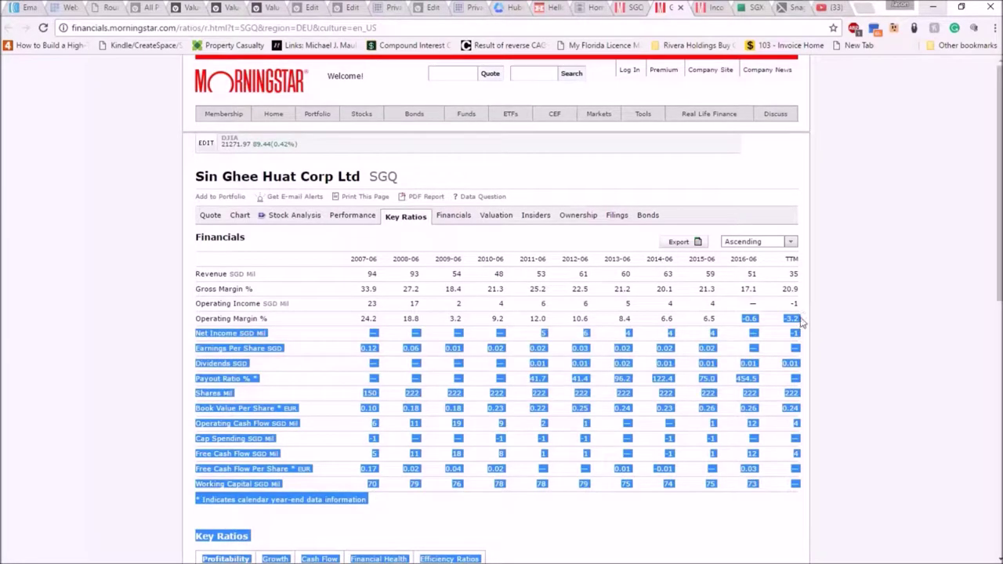
pyautogui.click(840, 339)
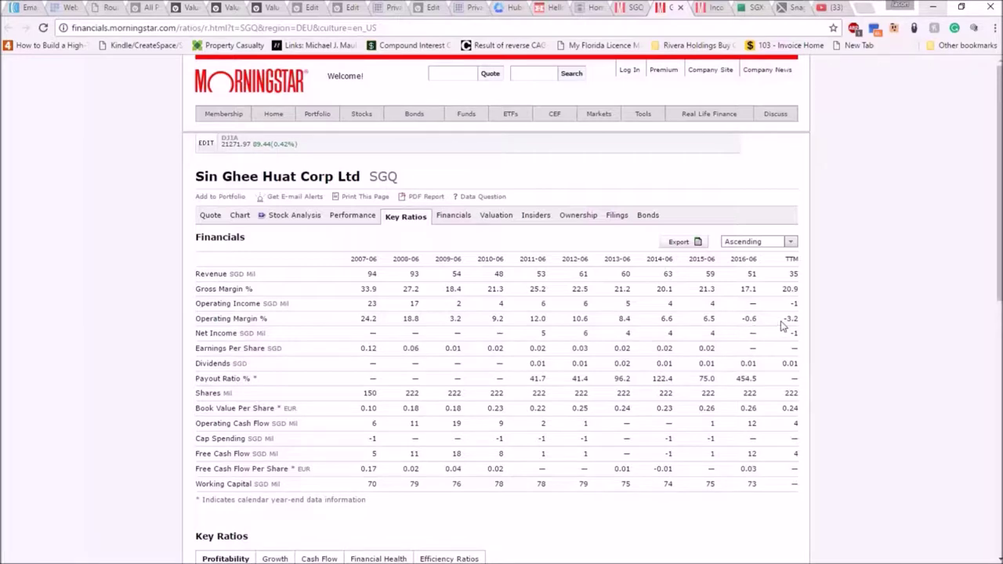
pyautogui.moveTo(782, 319)
pyautogui.mouseDown()
pyautogui.moveTo(795, 320)
pyautogui.moveTo(470, 558)
pyautogui.moveTo(796, 320)
pyautogui.mouseUp()
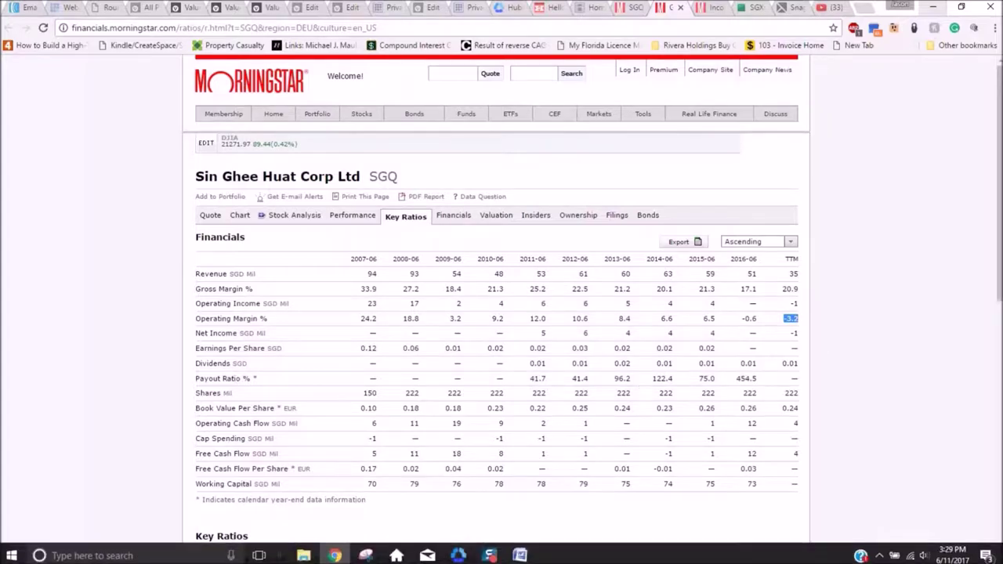
pyautogui.click(519, 555)
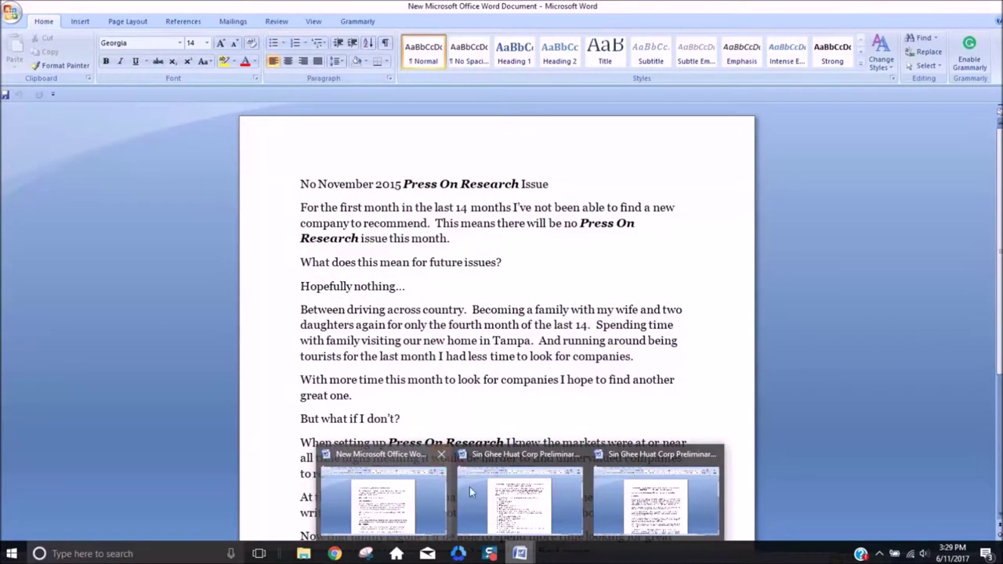
pyautogui.click(490, 506)
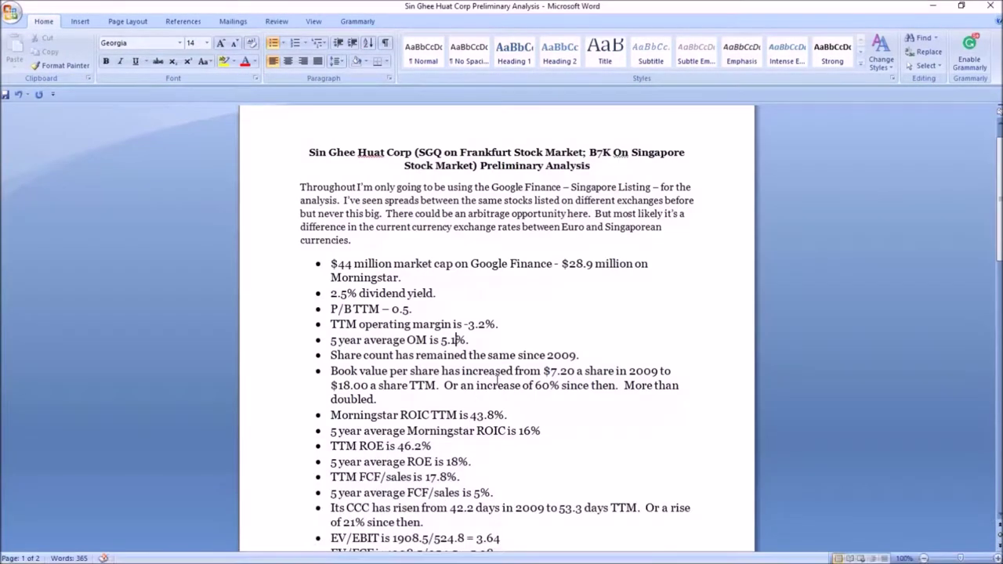
# Check the share count history on the Key Ratios page in Chrome, and change the share count bullet's year in Word to 2008
pyautogui.click(334, 554)
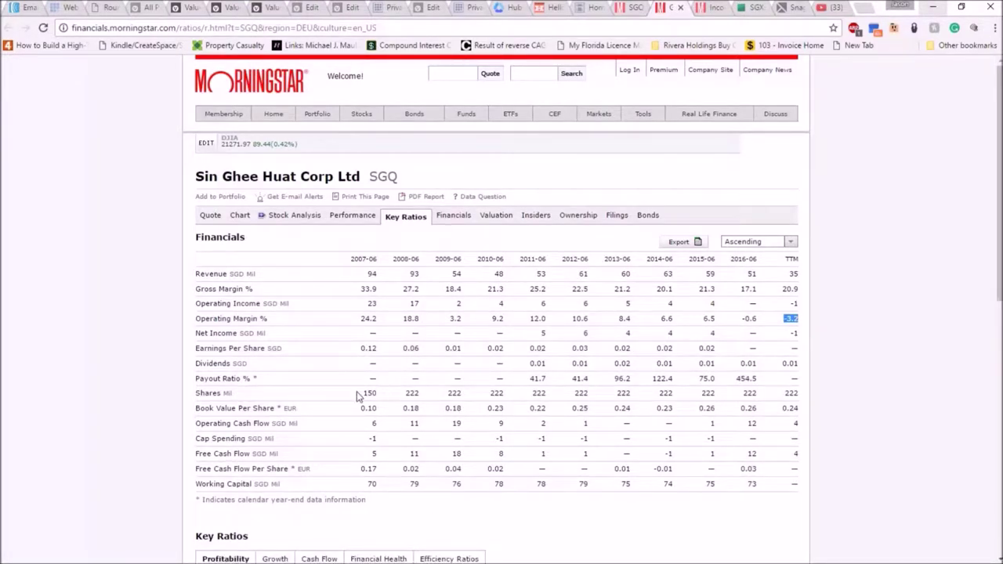
pyautogui.moveTo(404, 395); pyautogui.dragTo(805, 389)
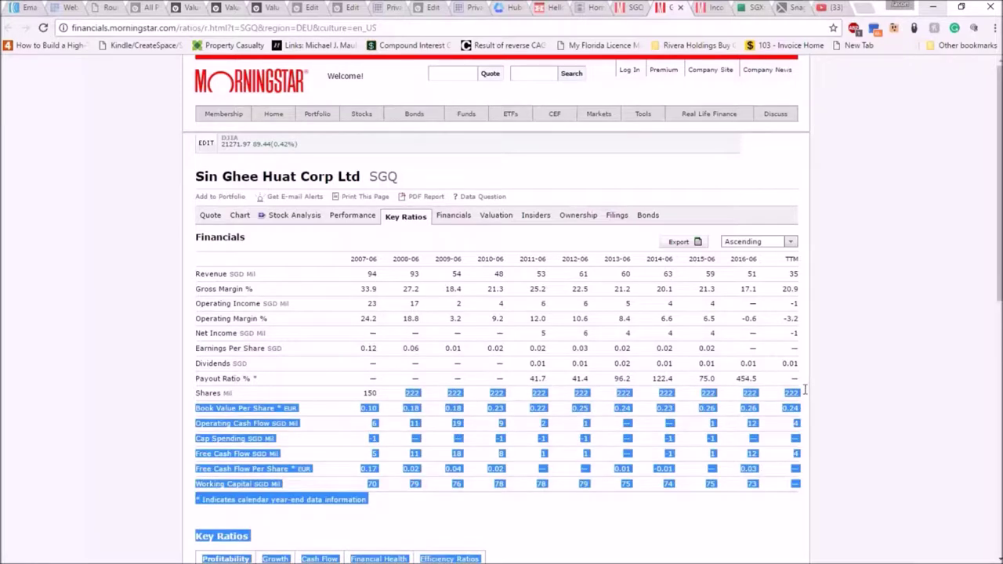
pyautogui.click(799, 390)
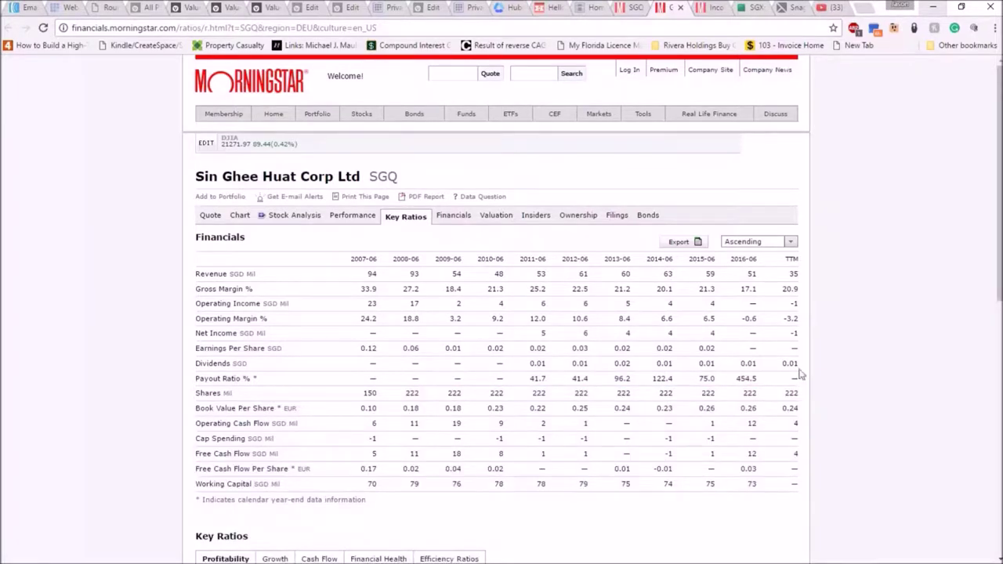
pyautogui.click(933, 7)
pyautogui.click(574, 357)
pyautogui.press('Delete')
pyautogui.write('8')
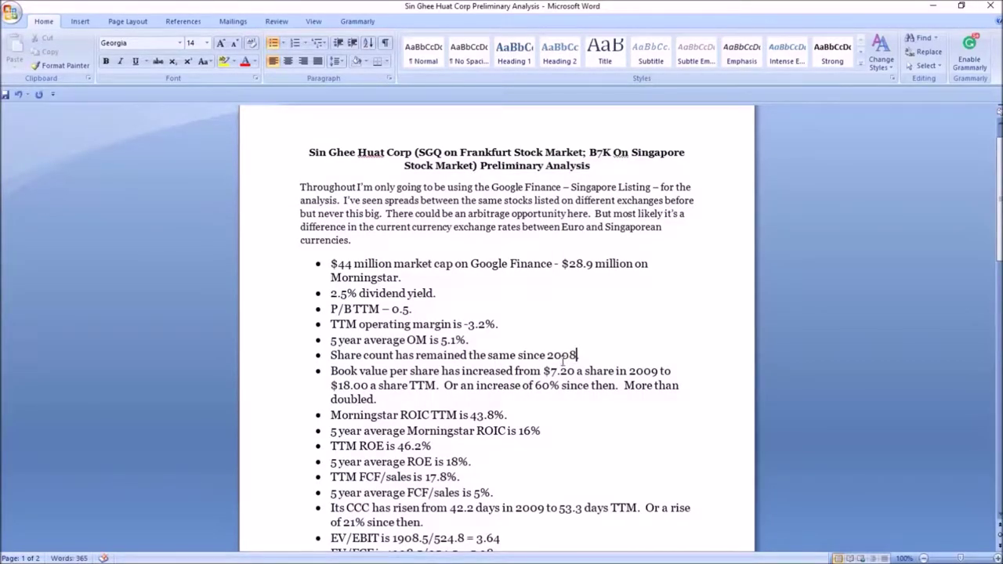
# Check book value per share in Chrome, and rewrite its Word bullet as "Book value per share has stayed about the same since 2010."
pyautogui.click(335, 553)
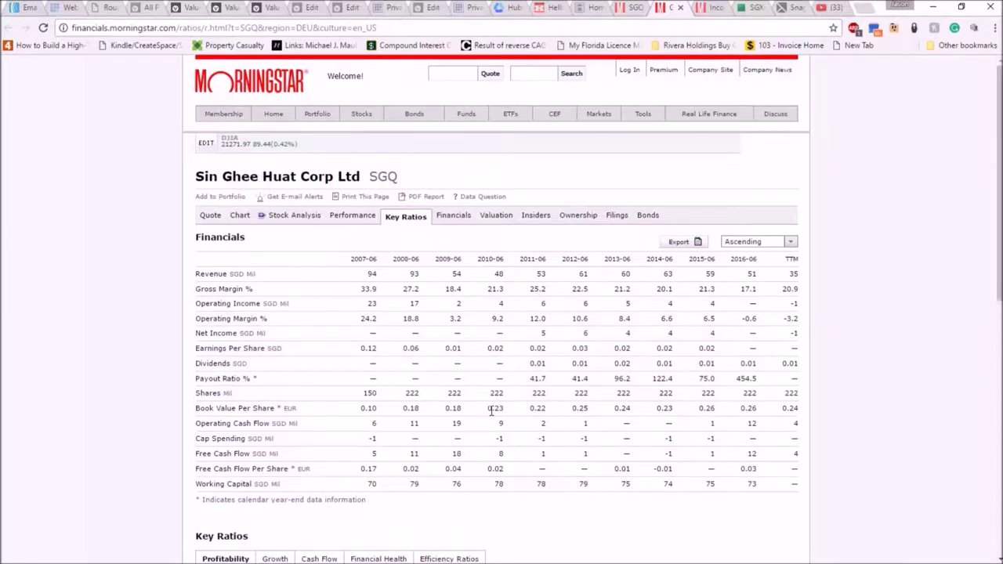
pyautogui.click(933, 6)
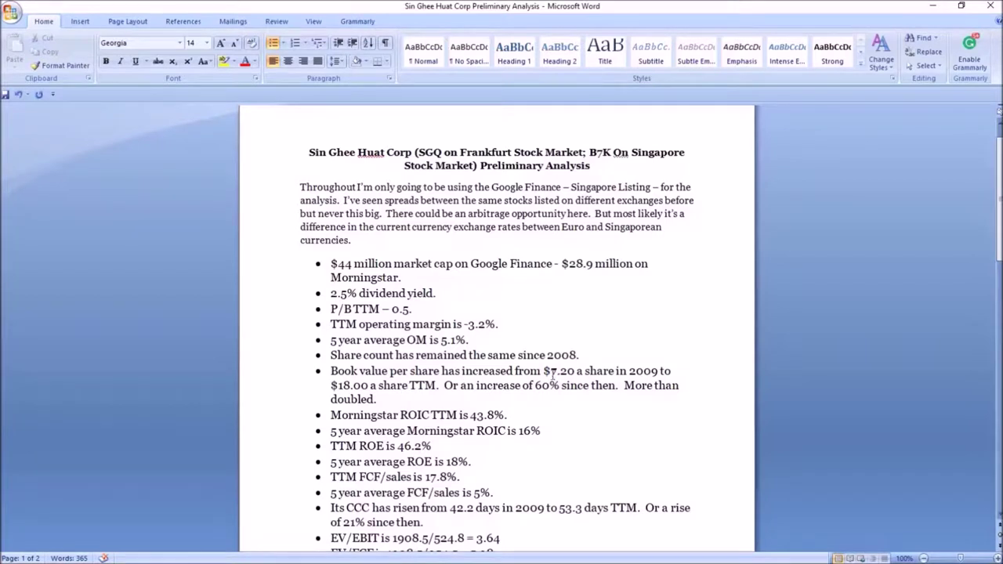
pyautogui.write('.')
pyautogui.moveTo(442, 371); pyautogui.dragTo(494, 405)
pyautogui.write('has stayed ab')
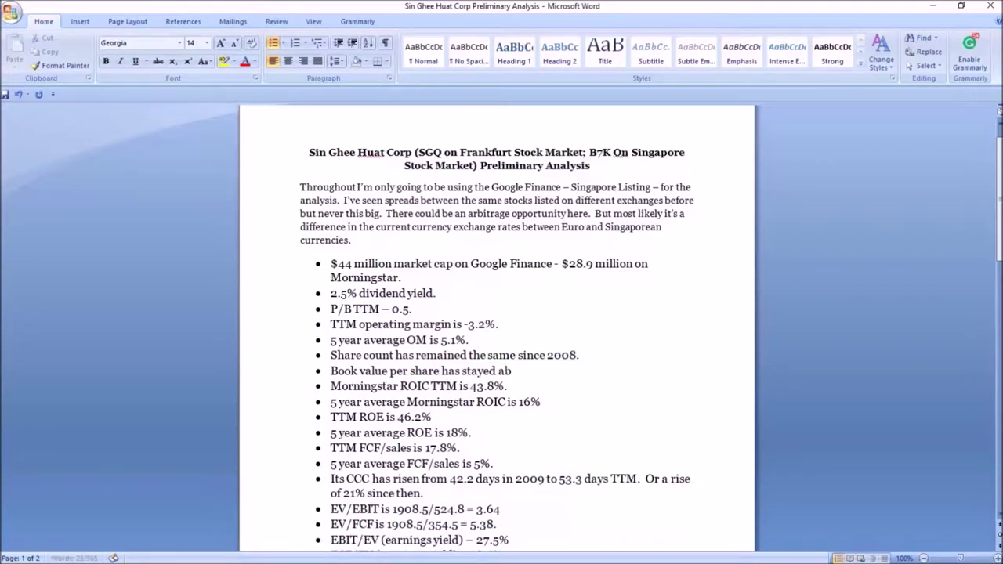
pyautogui.write('out the same since 10')
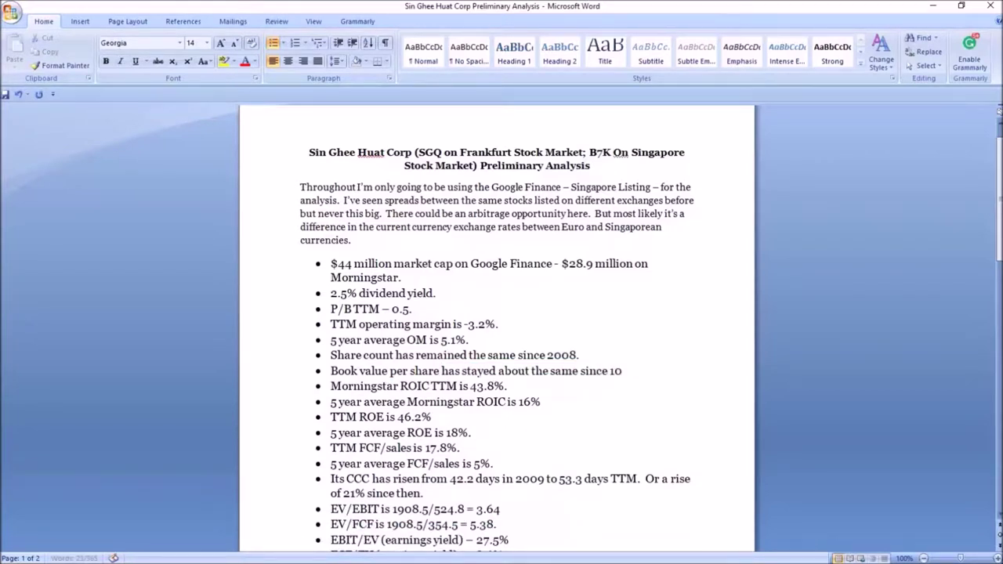
pyautogui.press('BackSpace')
pyautogui.press('BackSpace')
pyautogui.write('2010.')
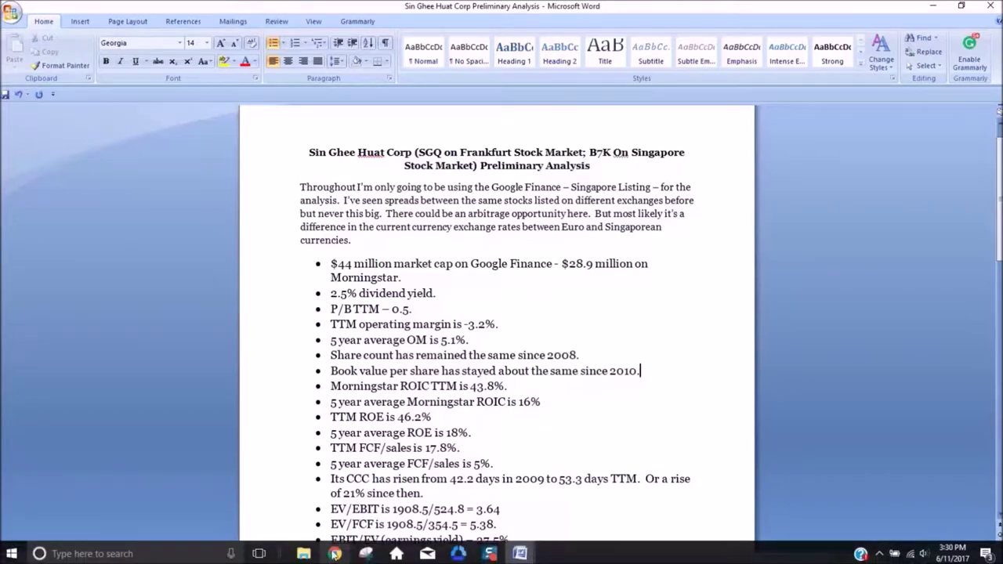
# Check the TTM return on invested capital in Chrome's profitability table, and set Morningstar ROIC TTM in Word to -1.1%
pyautogui.click(336, 552)
pyautogui.scroll(-5, 325, 416)
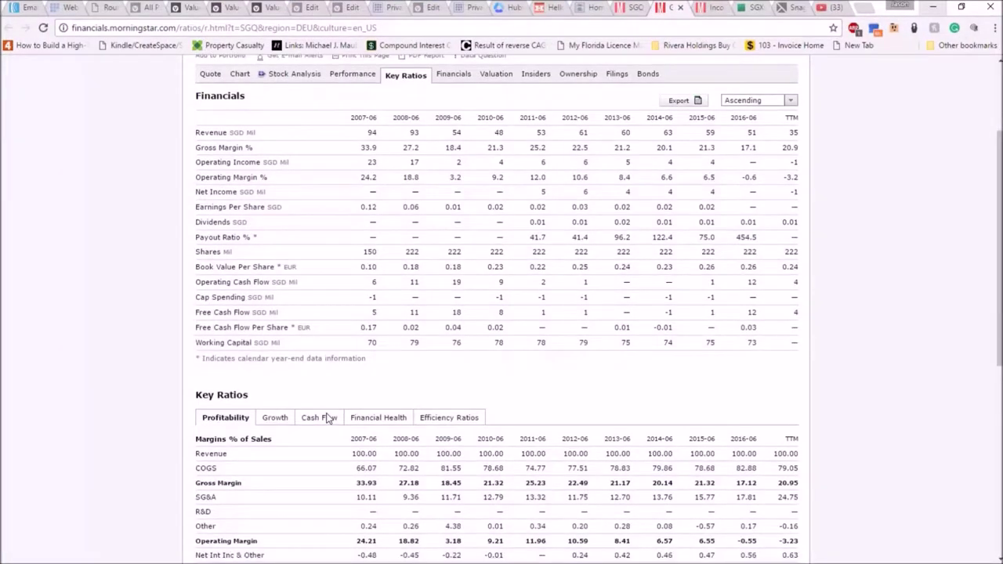
pyautogui.scroll(-1, 327, 418)
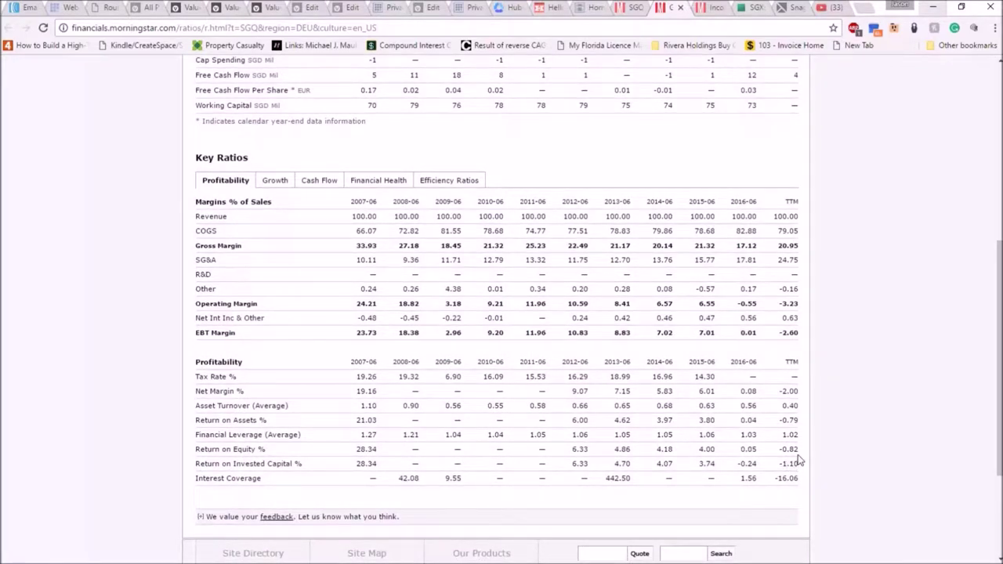
pyautogui.click(933, 6)
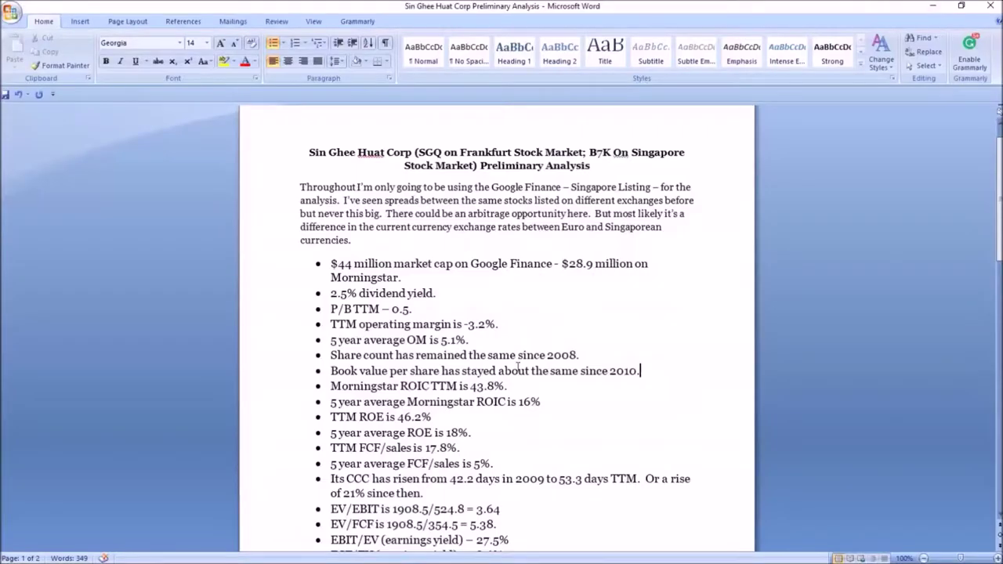
pyautogui.click(531, 402)
pyautogui.press('Up')
pyautogui.press('Down')
pyautogui.press('Left')
pyautogui.press('Up')
pyautogui.press('Left')
pyautogui.press('Left')
pyautogui.press('BackSpace')
pyautogui.press('BackSpace')
pyautogui.press('BackSpace')
pyautogui.press('BackSpace')
pyautogui.write('-1.1')
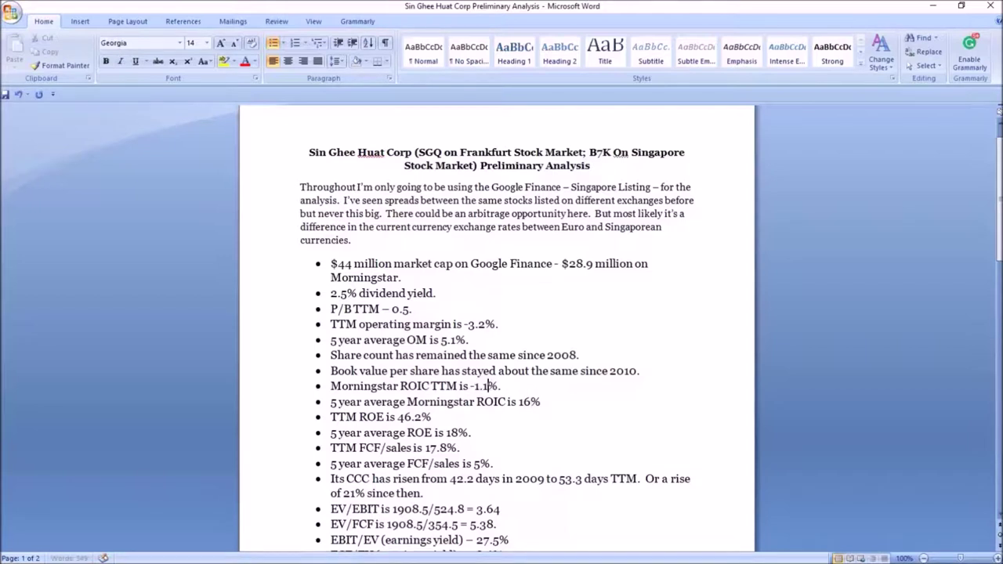
# Examine the 2012 to 2016 returns on invested capital in Chrome, and set the 5 year average Morningstar ROIC in Word to 3.7%
pyautogui.click(347, 556)
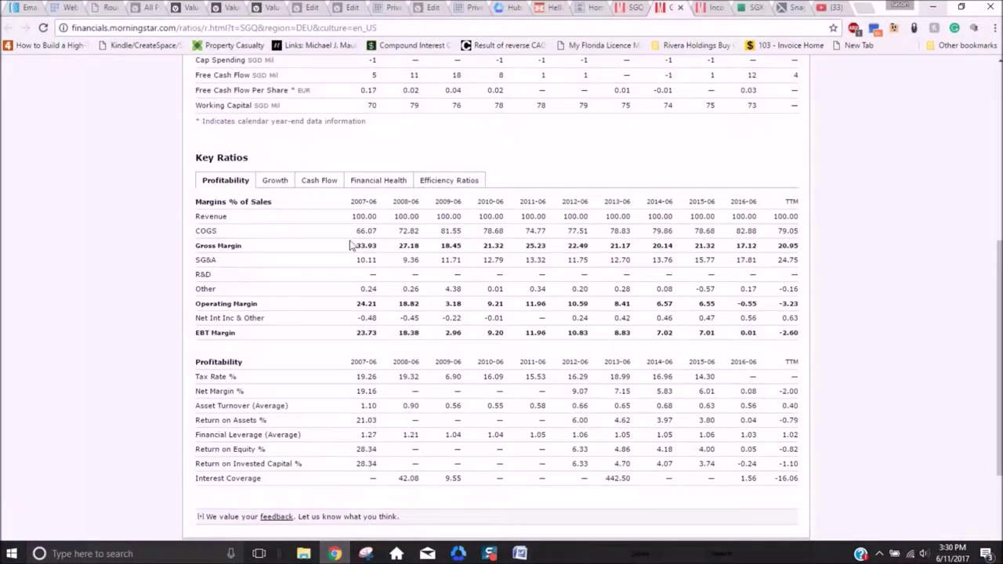
pyautogui.moveTo(571, 467); pyautogui.dragTo(760, 471)
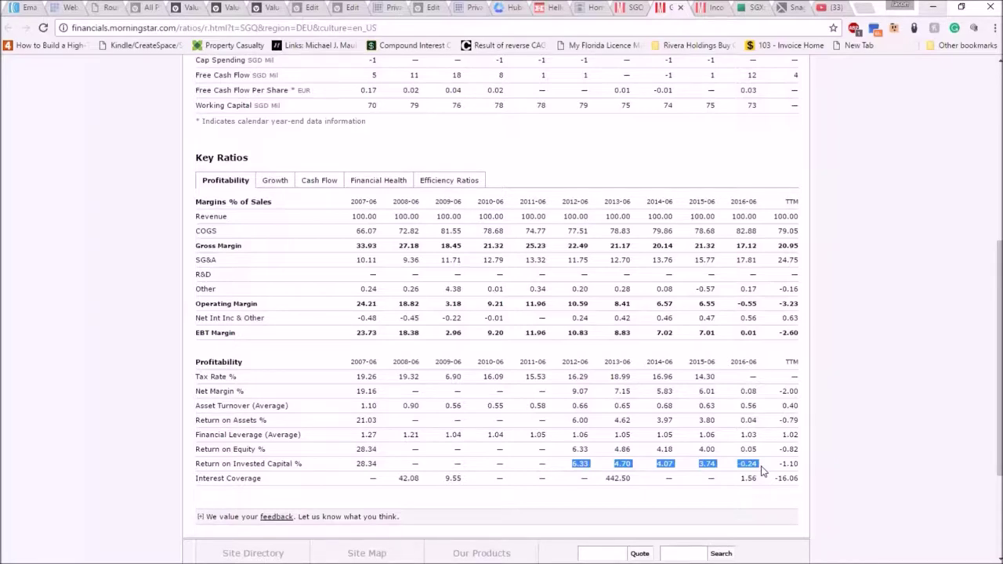
pyautogui.click(933, 6)
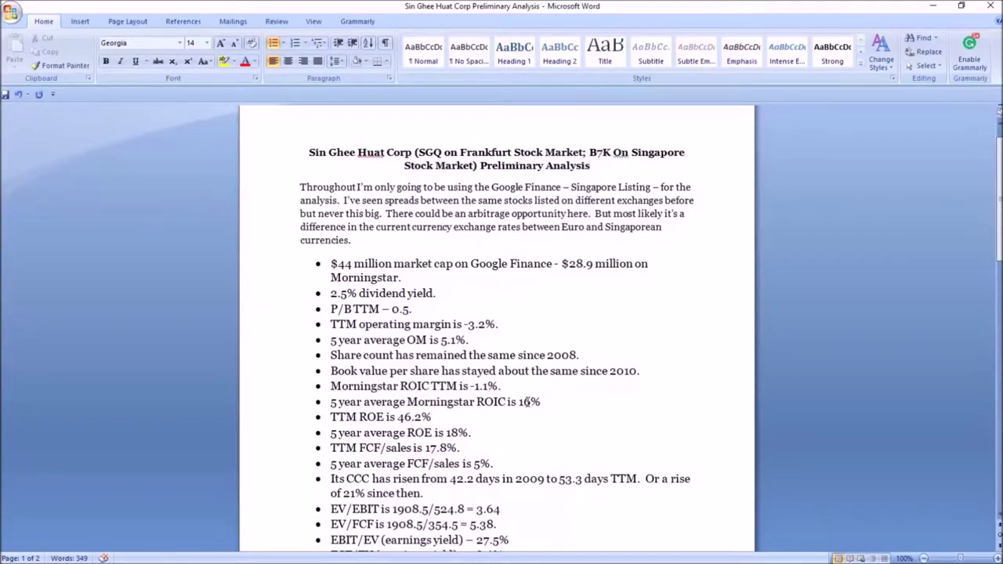
pyautogui.press('BackSpace')
pyautogui.press('BackSpace')
pyautogui.write('3.7')
# Check the TTM return on equity in Chrome's profitability table, and set TTM ROE in Word to -0.8%
pyautogui.click(336, 559)
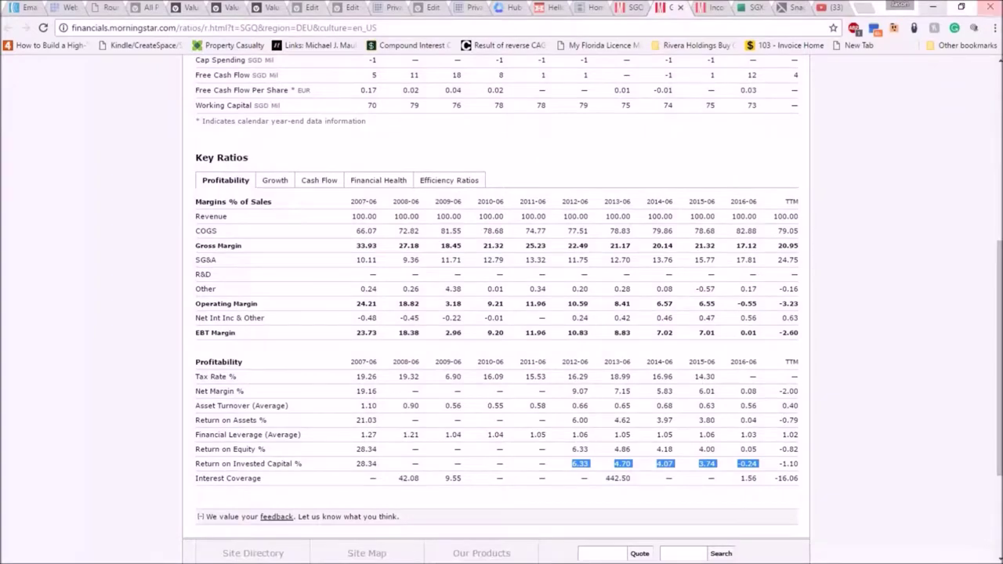
pyautogui.click(933, 7)
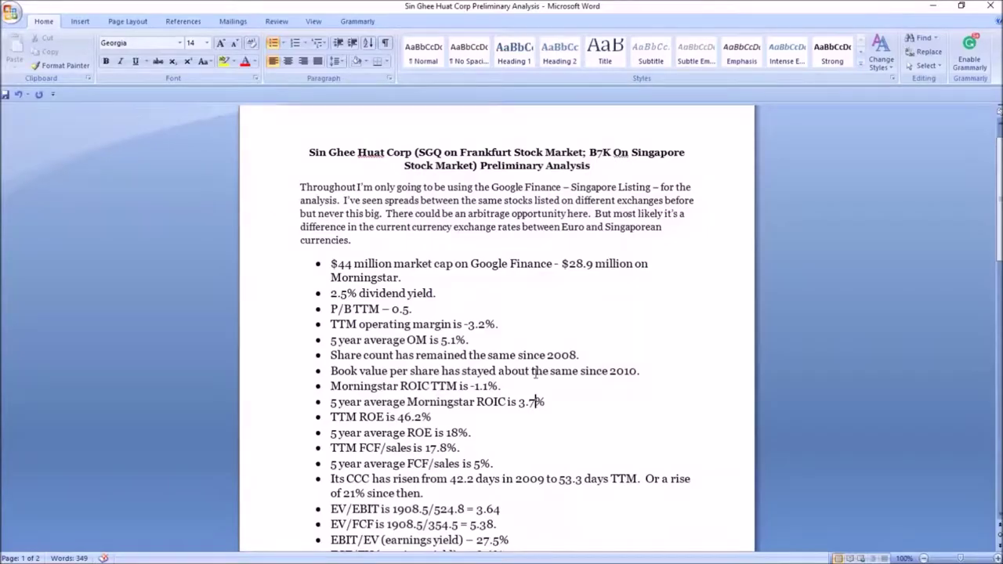
pyautogui.click(423, 417)
pyautogui.press('BackSpace')
pyautogui.press('BackSpace')
pyautogui.press('BackSpace')
pyautogui.press('BackSpace')
pyautogui.write('-0.8')
# Review the return ratios in Chrome's profitability table against the remaining metric bullets in the Word analysis
pyautogui.click(338, 554)
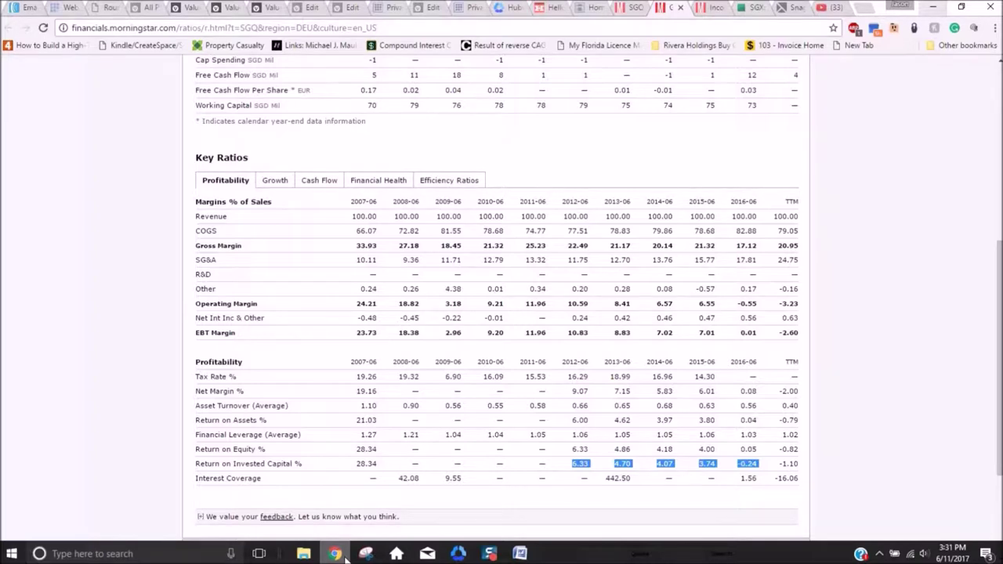
pyautogui.click(520, 554)
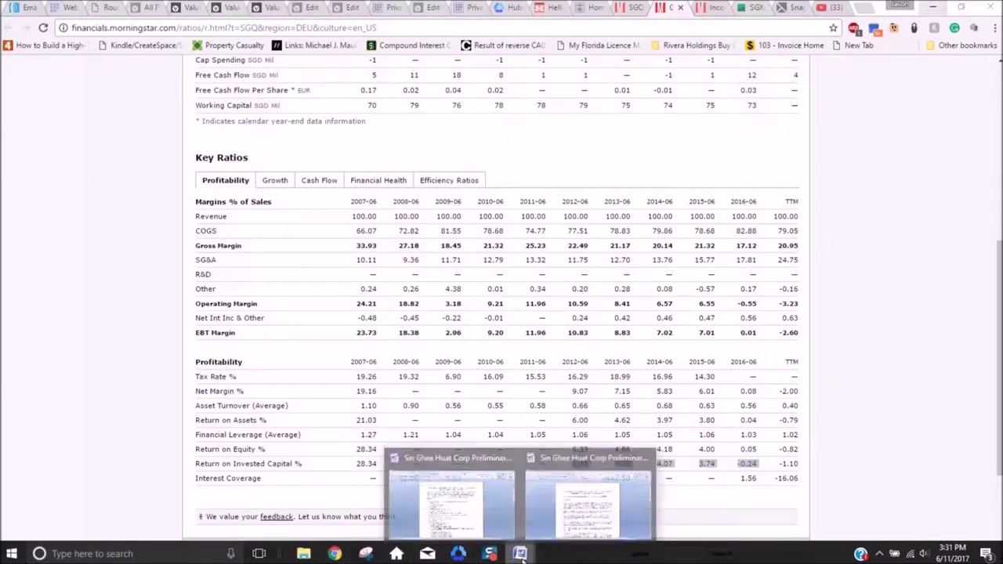
pyautogui.click(576, 521)
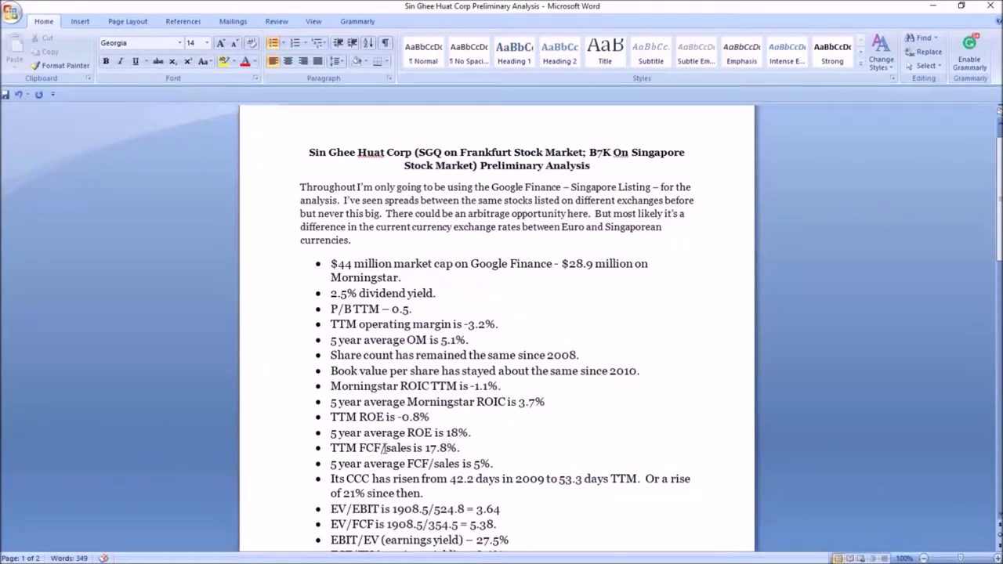
pyautogui.scroll(-1, 384, 449)
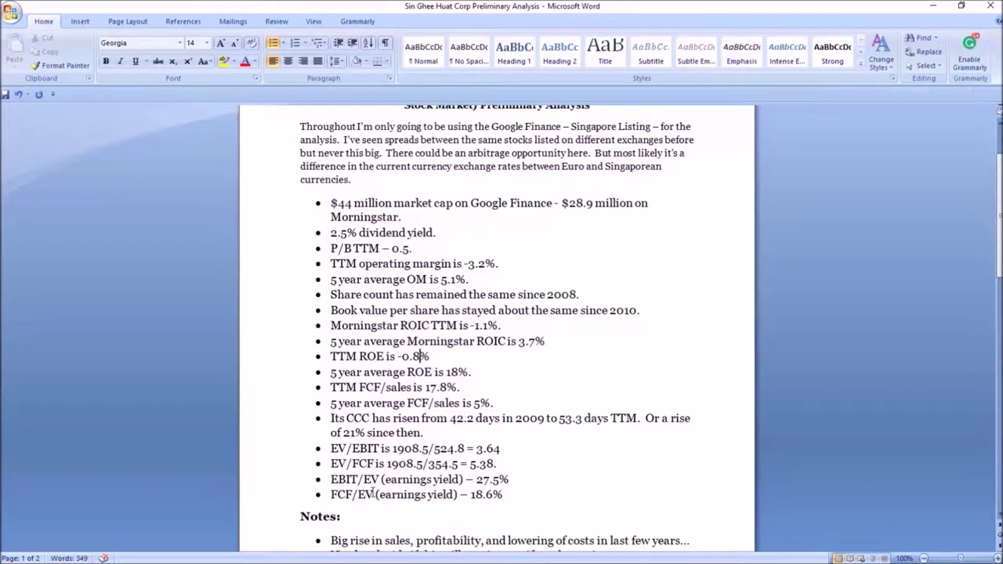
pyautogui.moveTo(373, 560)
pyautogui.click(334, 557)
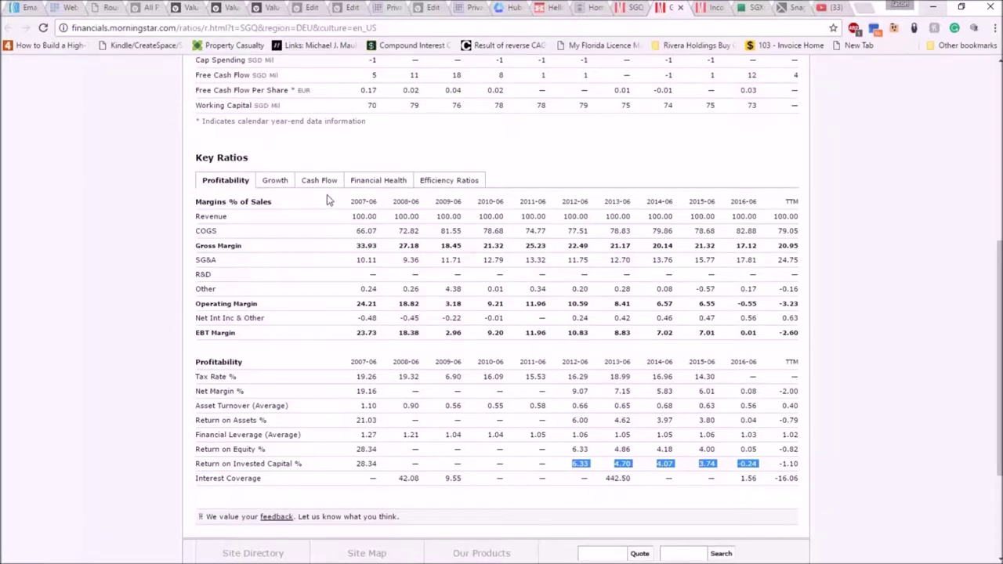
pyautogui.moveTo(368, 559)
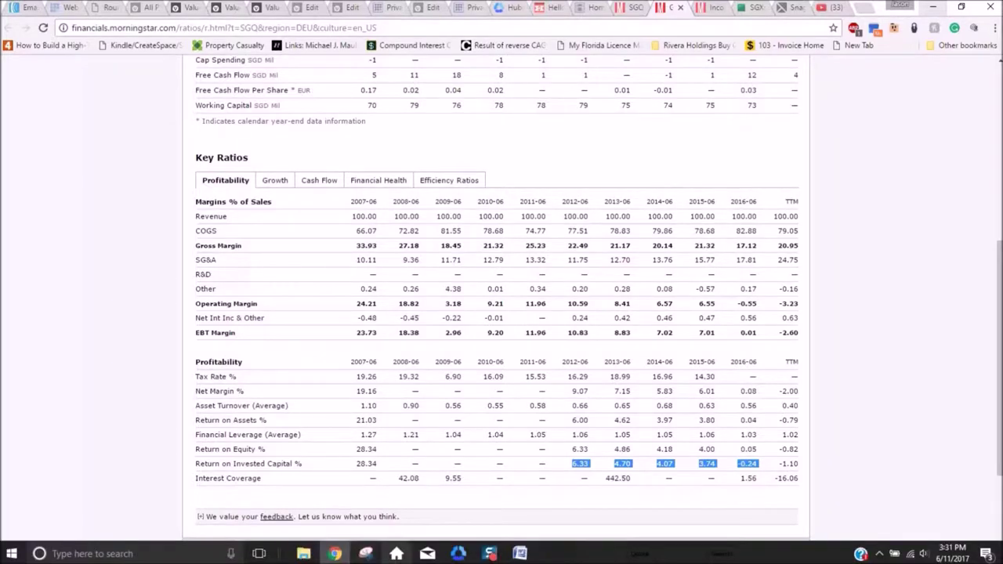
pyautogui.moveTo(517, 558)
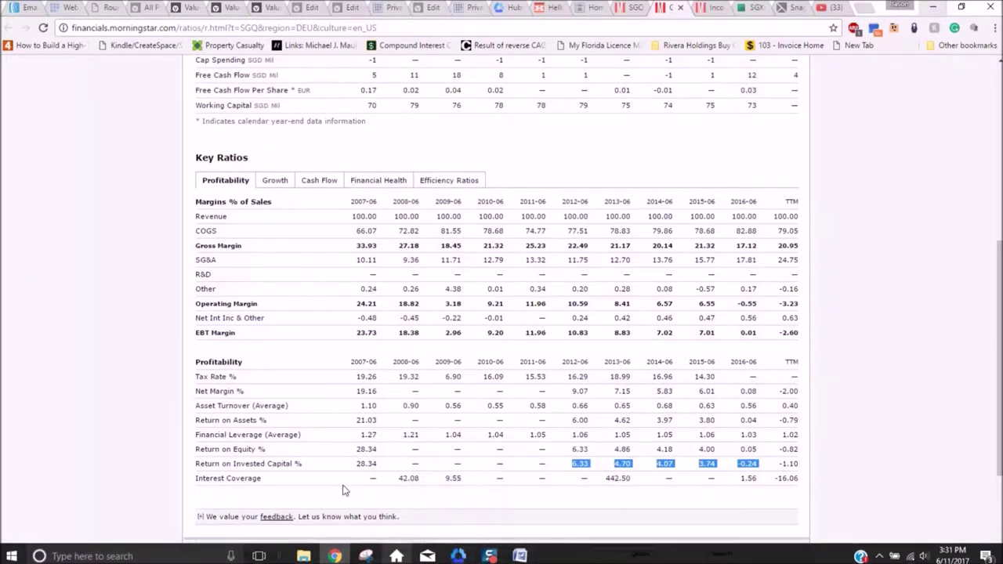
pyautogui.moveTo(335, 554)
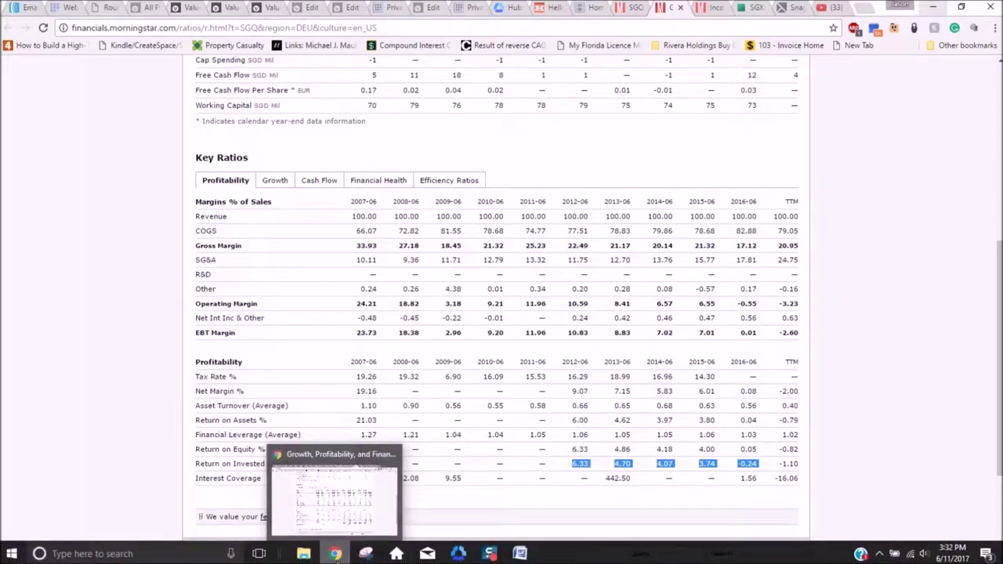
pyautogui.click(335, 554)
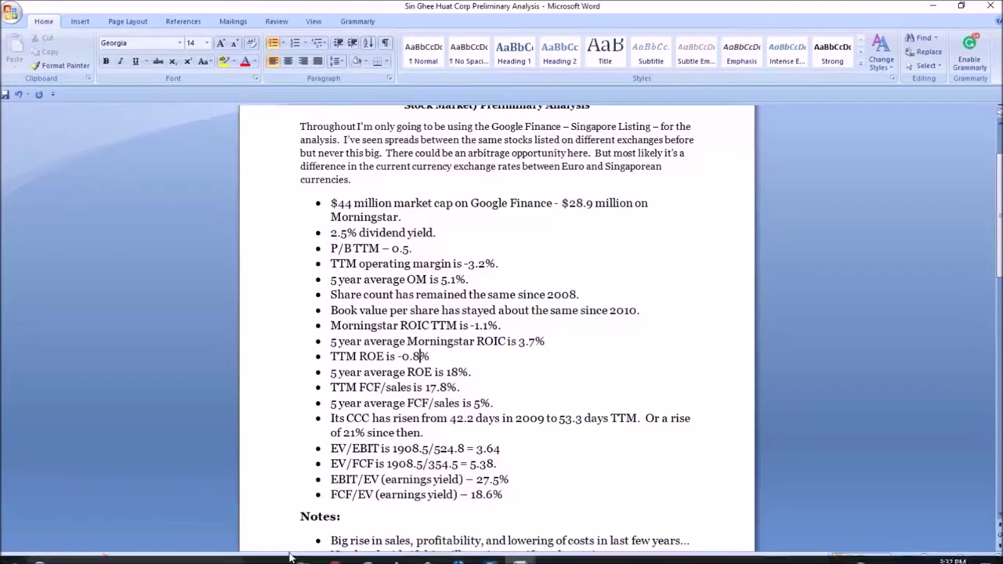
# Examine the 2012 to 2016 returns on equity in Chrome, and set the 5 year average ROE in Word to 3.9%
pyautogui.click(334, 555)
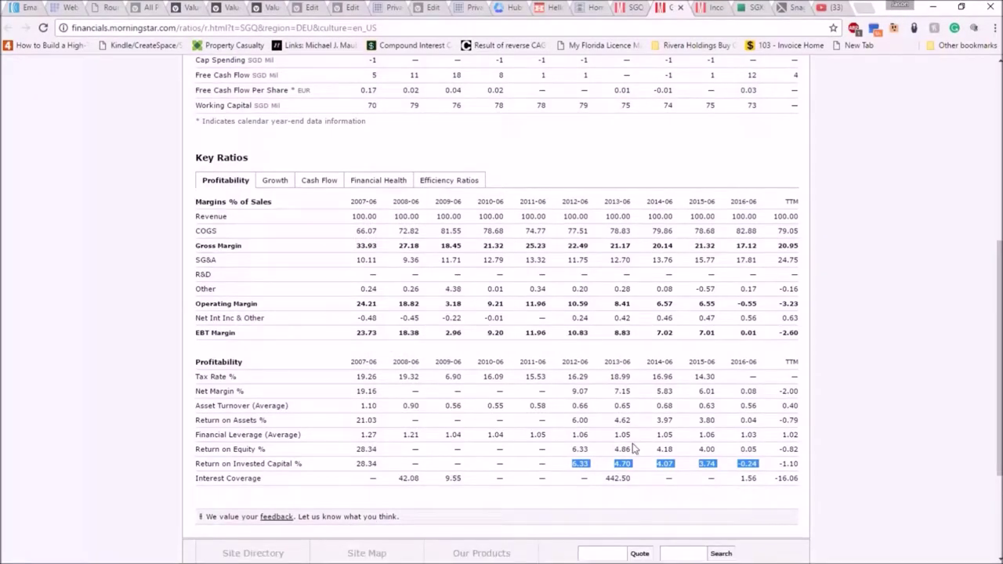
pyautogui.moveTo(571, 449); pyautogui.dragTo(756, 453)
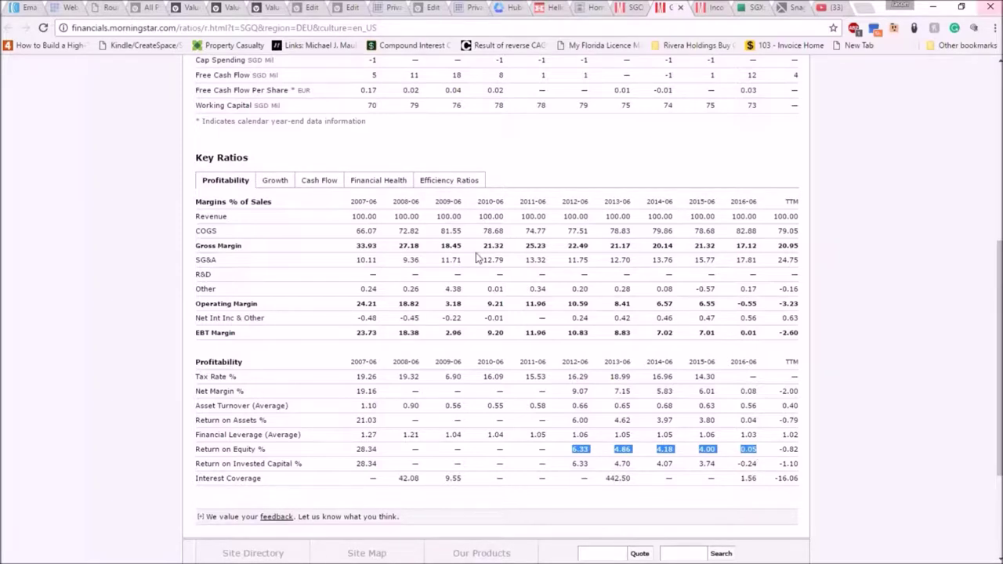
pyautogui.hotkey('alt', 'Tab')
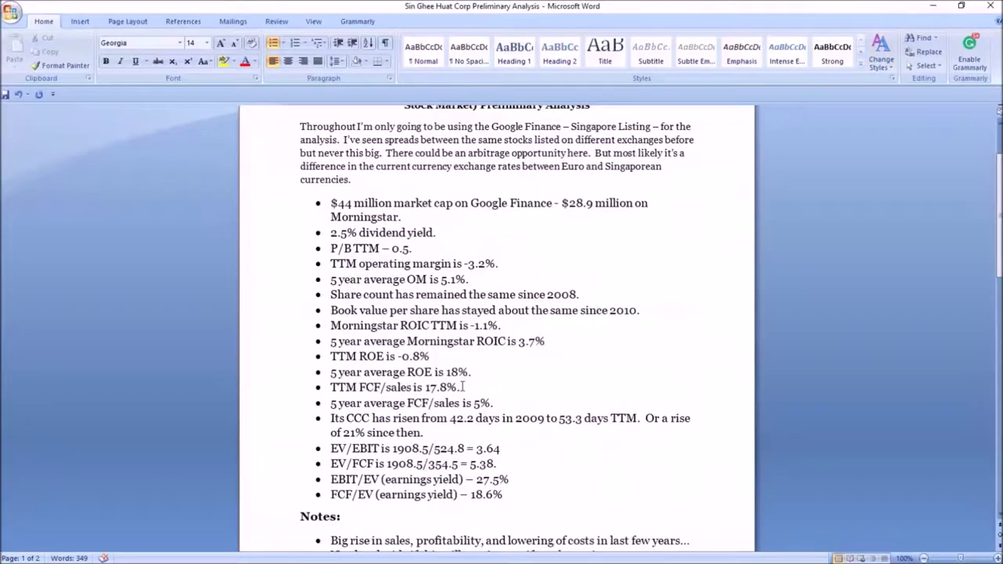
pyautogui.doubleClick(458, 371)
pyautogui.write('3.9')
# Check the TTM free cash flow/sales in Chrome's cash flow ratios, and set TTM FCF/sales in Word to 11.5%
pyautogui.click(308, 555)
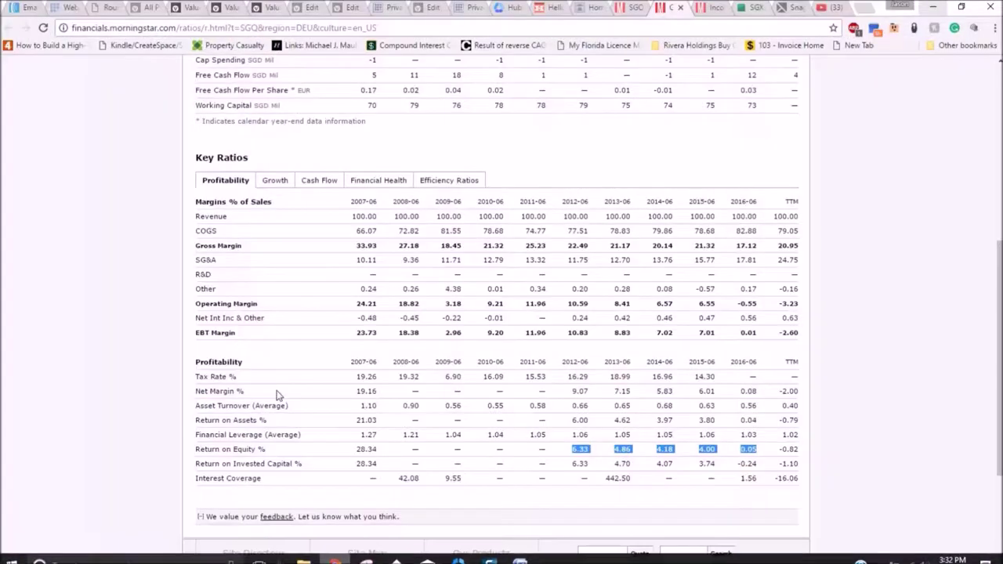
pyautogui.click(322, 181)
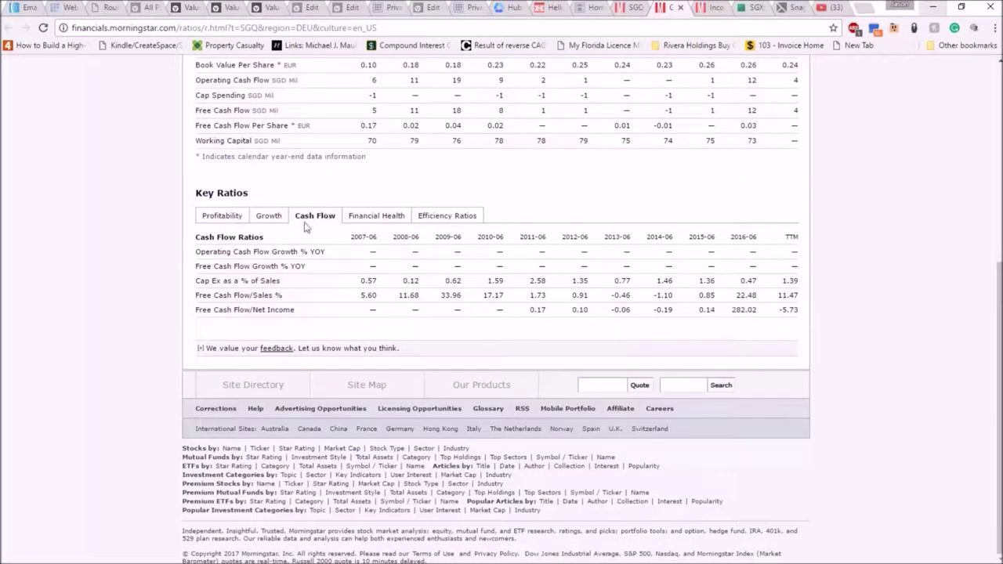
pyautogui.click(234, 221)
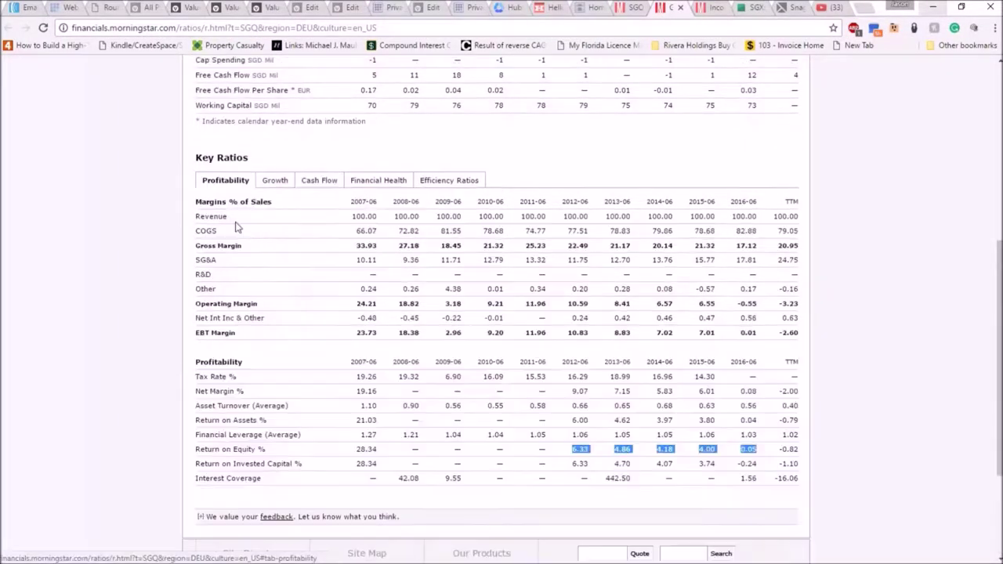
pyautogui.click(308, 182)
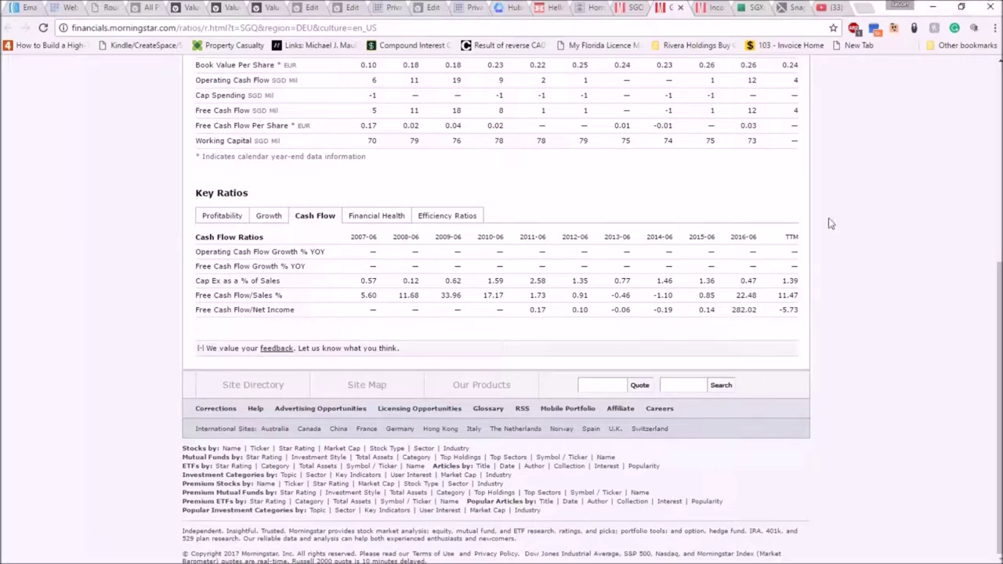
pyautogui.moveTo(780, 296); pyautogui.dragTo(799, 314)
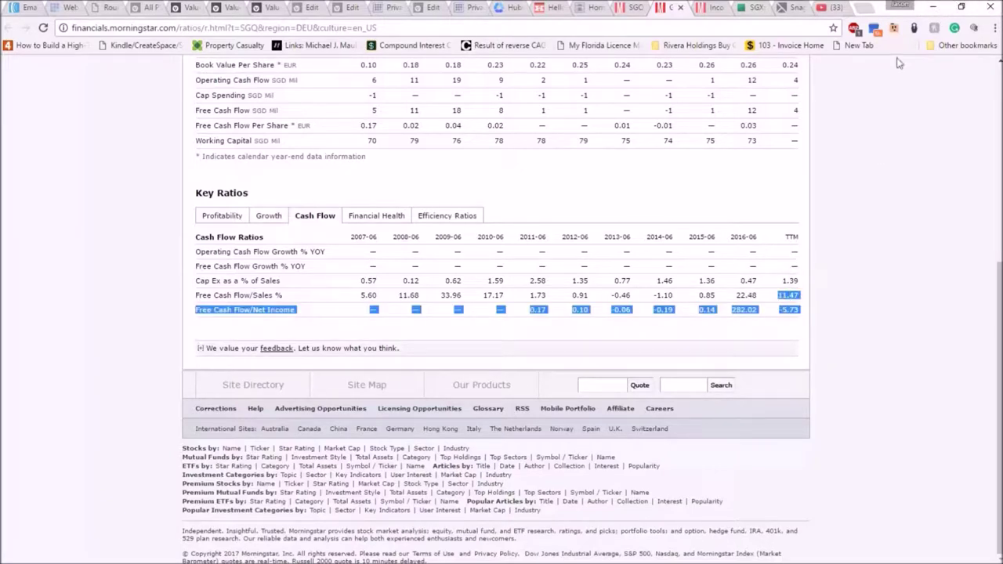
pyautogui.click(932, 6)
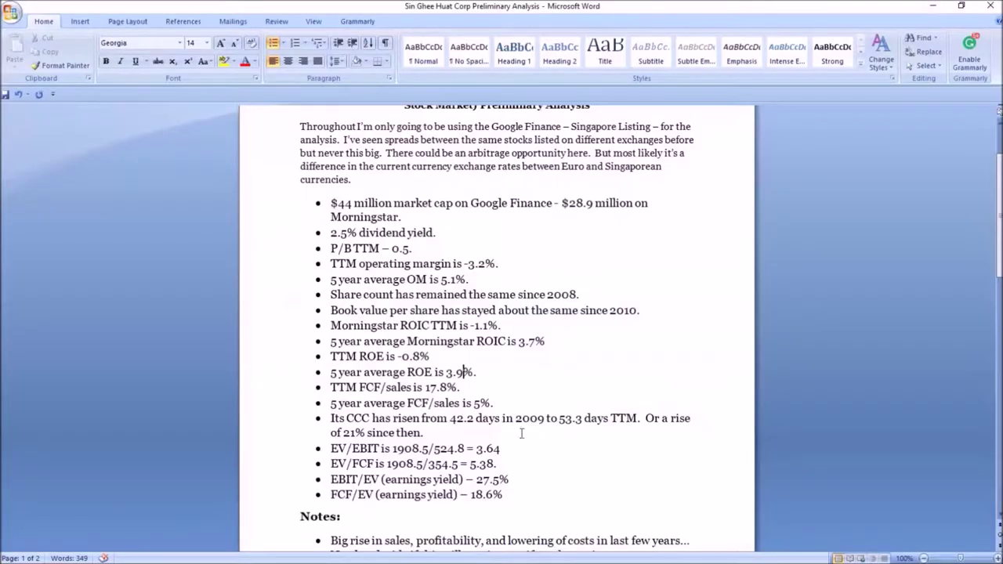
pyautogui.click(446, 387)
pyautogui.press('BackSpace')
pyautogui.press('BackSpace')
pyautogui.press('BackSpace')
pyautogui.press('BackSpace')
pyautogui.write('11.5')
# Examine the 2012 to 2016 free cash flow/sales ratios in Chrome, and set the 5 year average FCF/sales in Word to 4.5%
pyautogui.click(335, 554)
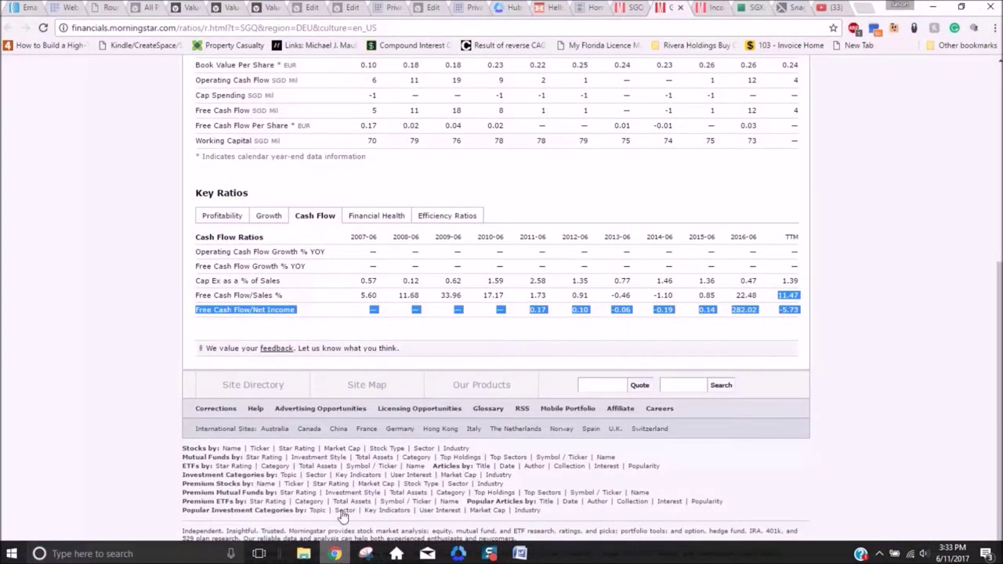
pyautogui.moveTo(613, 295); pyautogui.dragTo(751, 290)
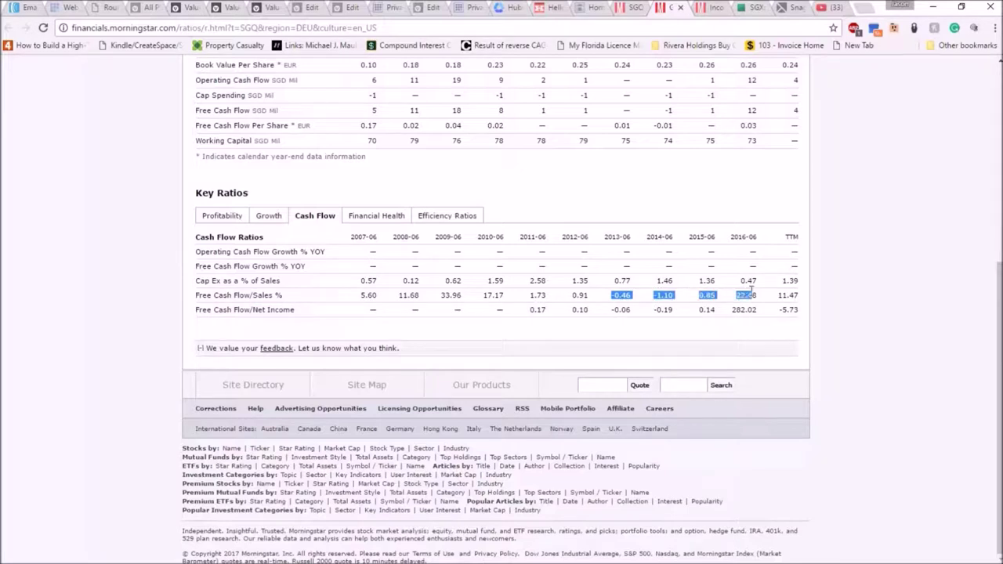
pyautogui.moveTo(577, 295); pyautogui.dragTo(674, 295)
pyautogui.click(575, 295)
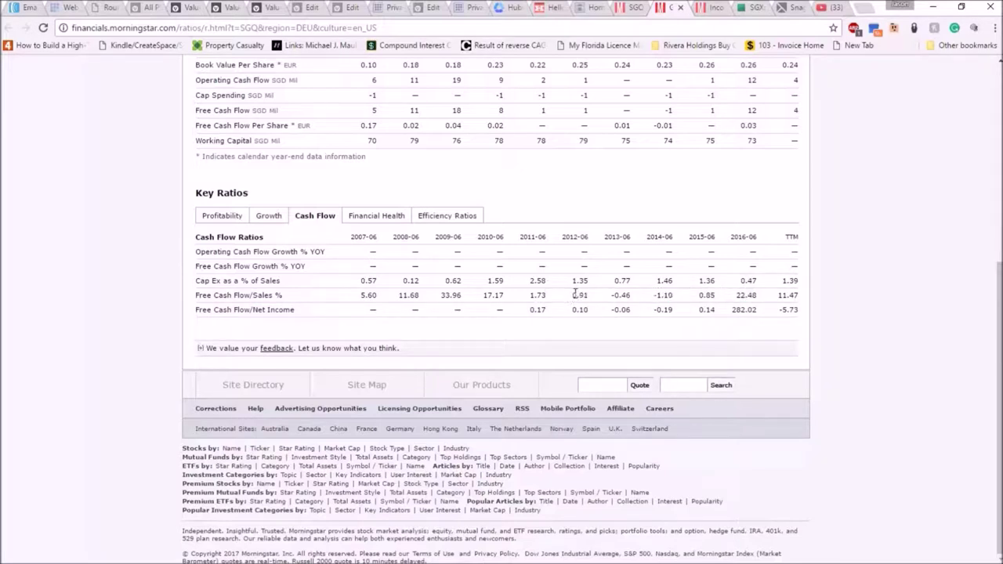
pyautogui.moveTo(576, 295); pyautogui.dragTo(760, 301)
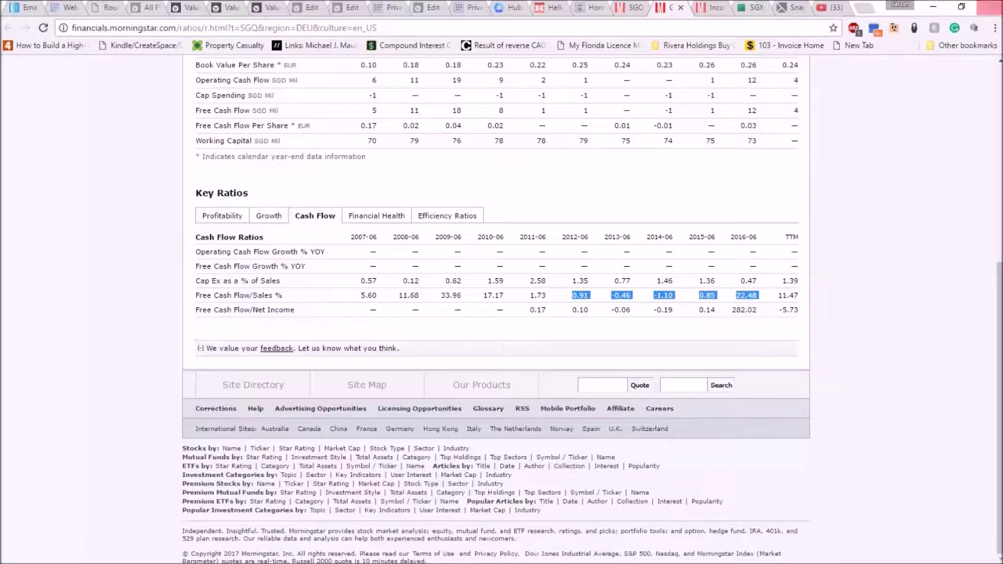
pyautogui.click(932, 6)
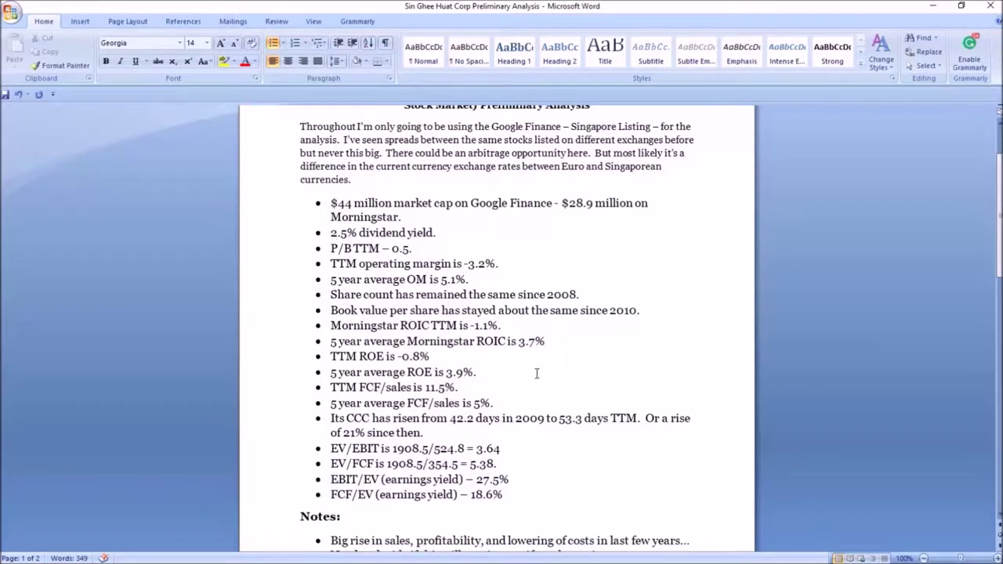
pyautogui.press('Down')
pyautogui.press('Right')
pyautogui.press('Right')
pyautogui.press('Right')
pyautogui.press('Right')
pyautogui.press('Right')
pyautogui.press('Right')
pyautogui.press('Right')
pyautogui.press('Right')
pyautogui.press('BackSpace')
pyautogui.write('.4')
pyautogui.press('BackSpace')
pyautogui.press('BackSpace')
pyautogui.write('4.5')
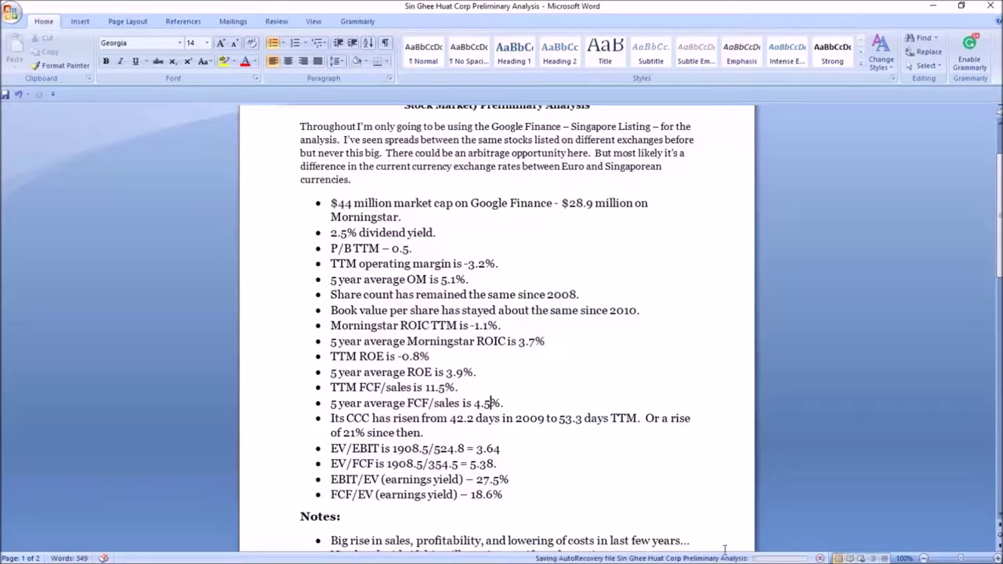
# Examine the cash flow statement and inventory comments in the Preliminary Notes document, and compare them with the free cash flow ratios in Chrome
pyautogui.moveTo(532, 558)
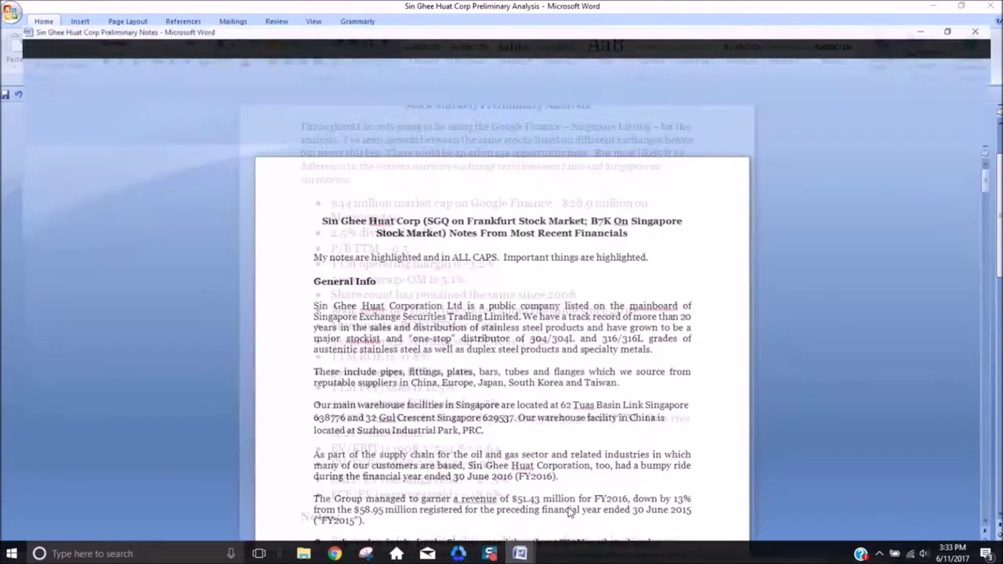
pyautogui.click(594, 492)
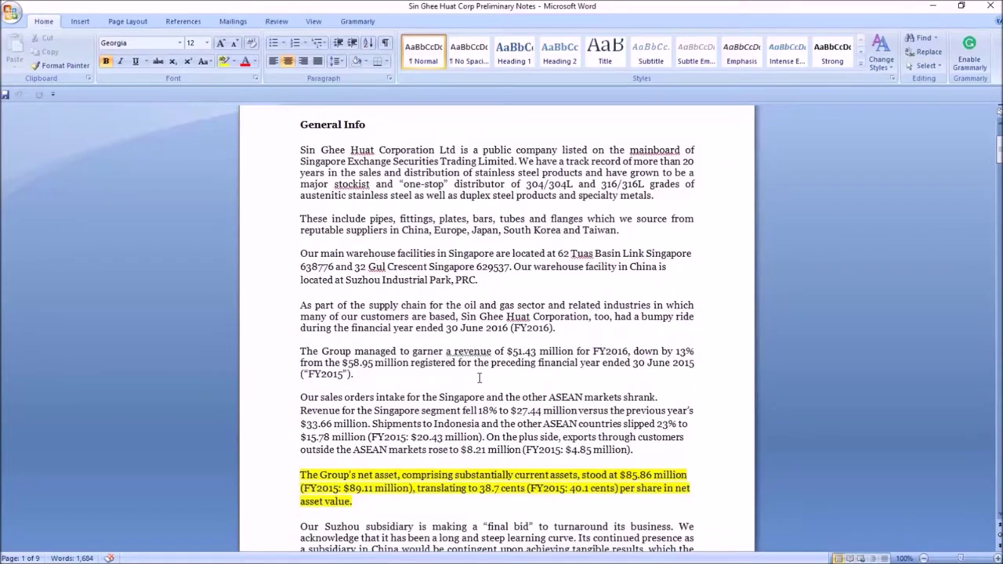
pyautogui.scroll(-7, 479, 378)
pyautogui.scroll(-20, 480, 379)
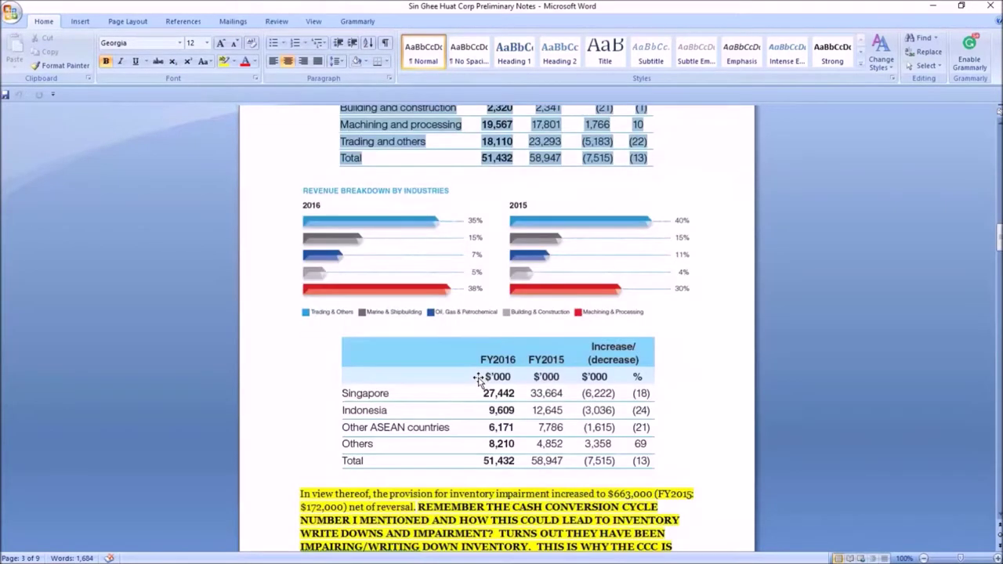
pyautogui.scroll(-12, 479, 381)
pyautogui.scroll(-7, 479, 381)
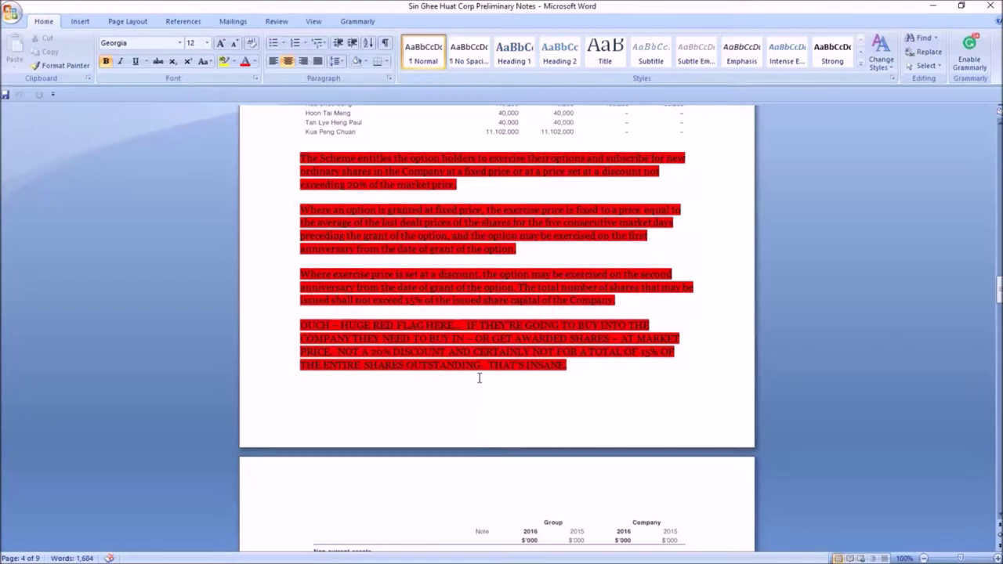
pyautogui.scroll(-17, 479, 379)
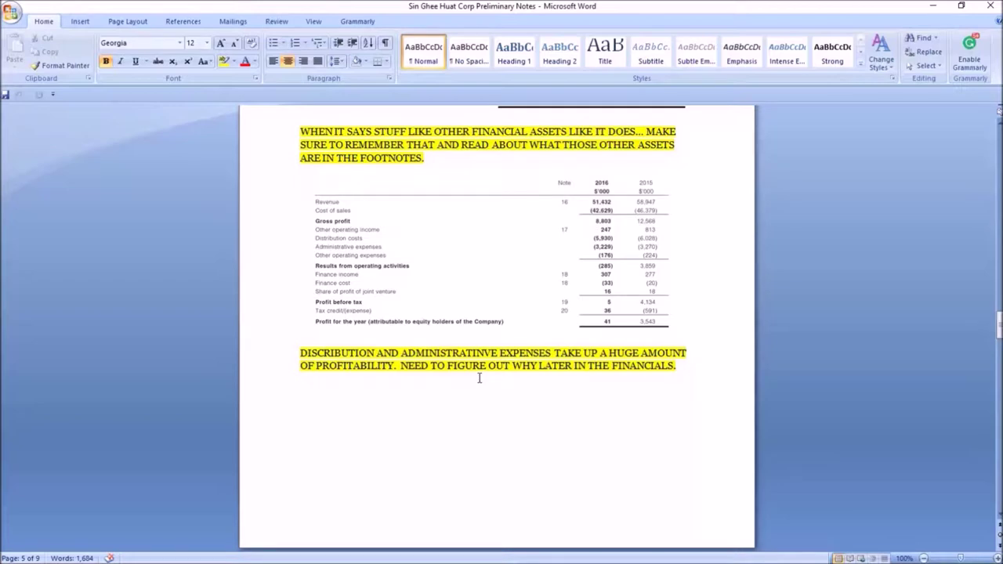
pyautogui.scroll(-10, 479, 378)
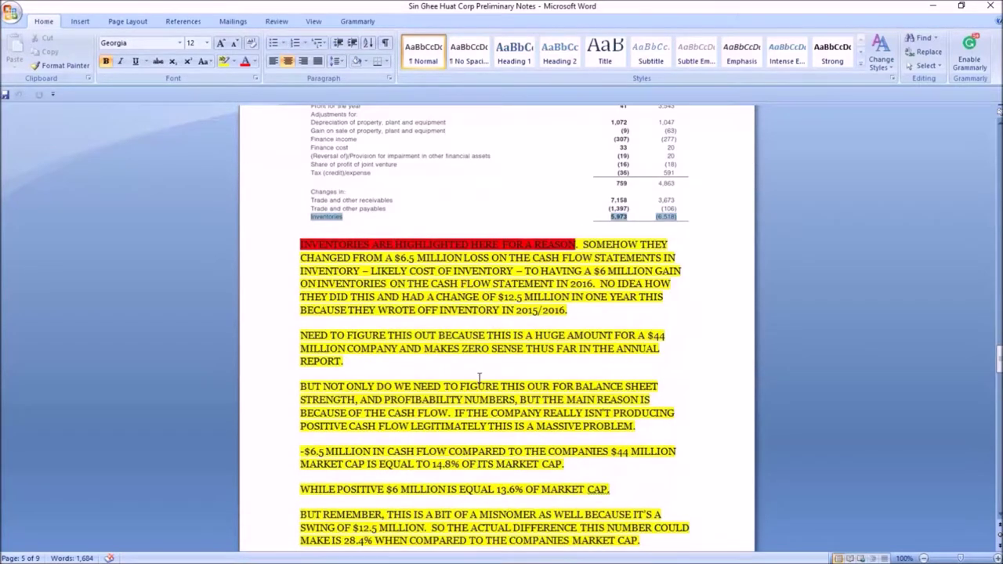
pyautogui.scroll(-2, 479, 378)
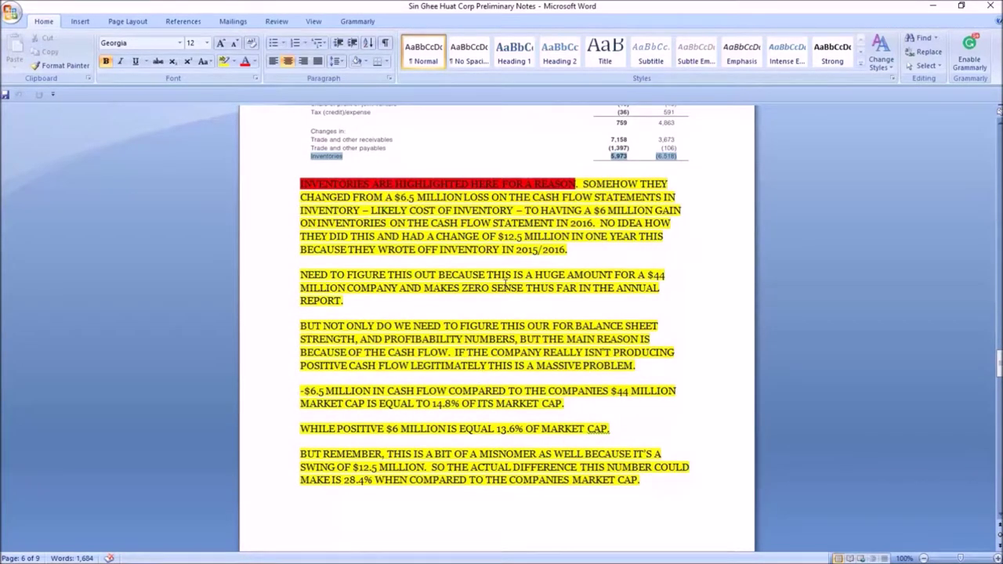
pyautogui.scroll(7, 501, 292)
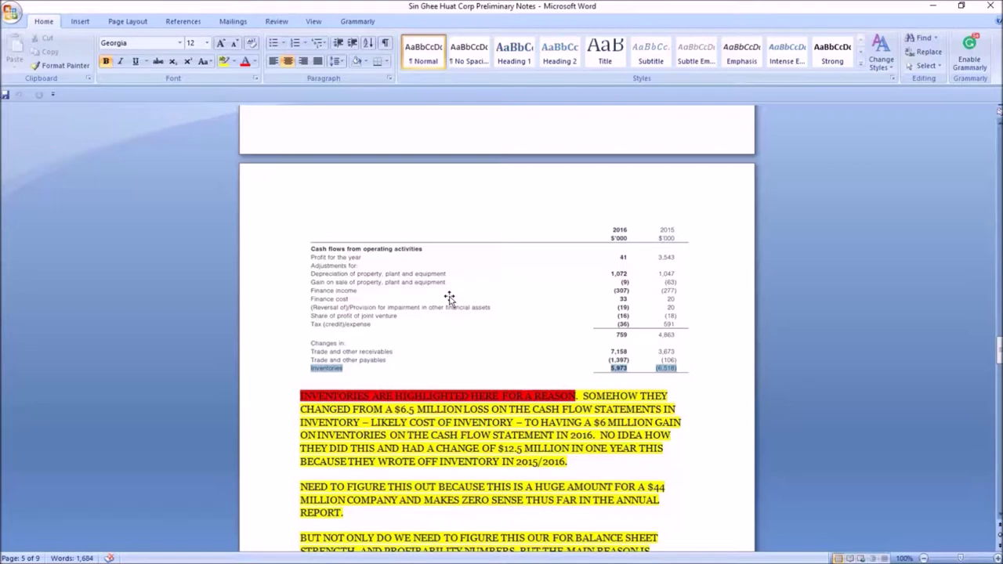
pyautogui.scroll(-4, 449, 297)
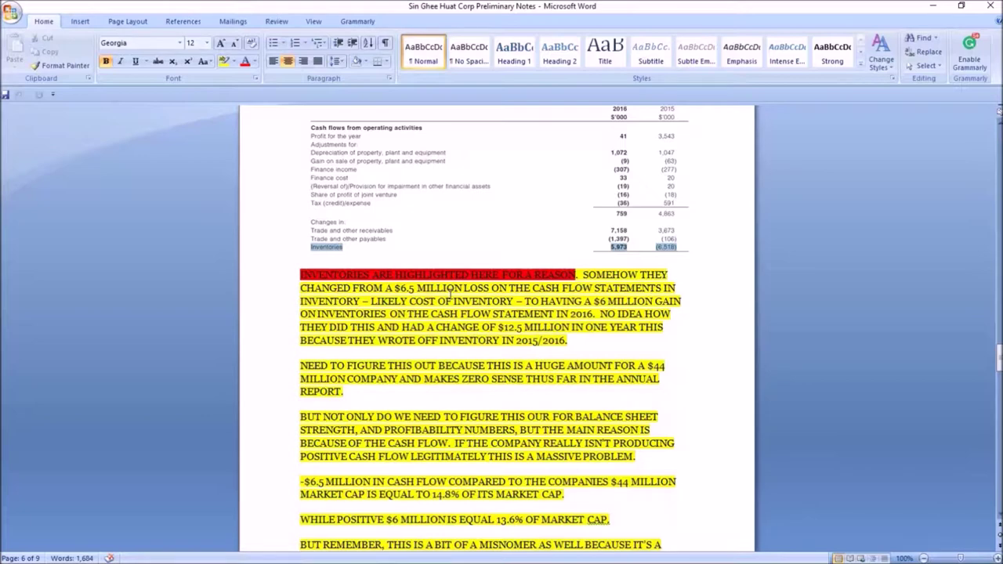
pyautogui.click(332, 554)
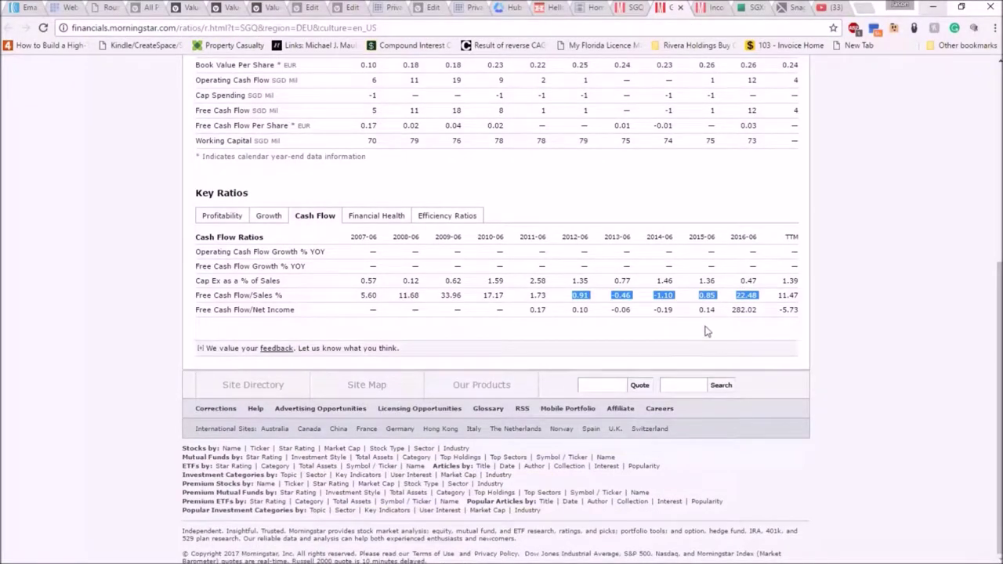
pyautogui.click(933, 7)
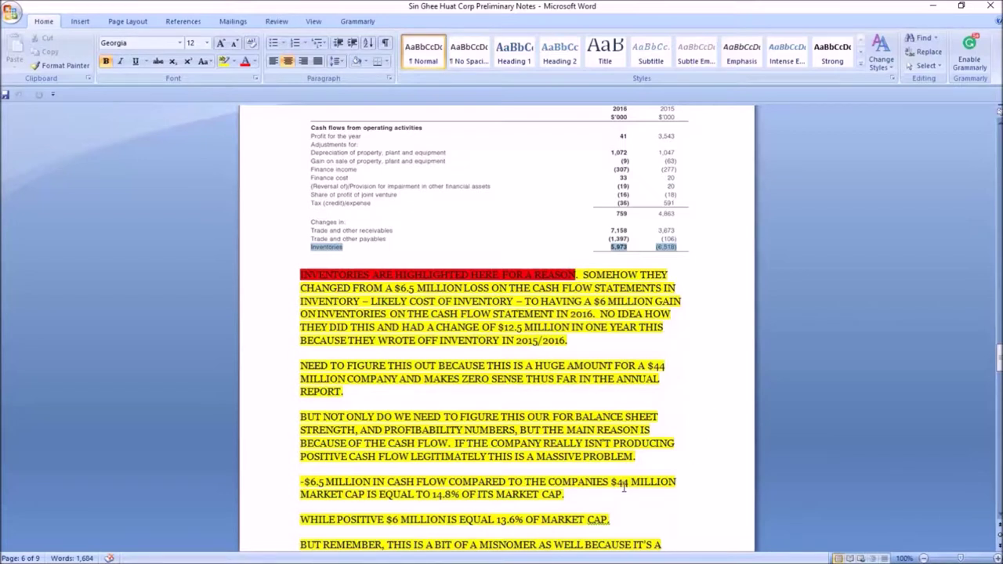
# Review the inventory comments in the Preliminary Notes, check the TTM free cash flow/sales ratio in Chrome, and return to the Preliminary Analysis document
pyautogui.moveTo(337, 555)
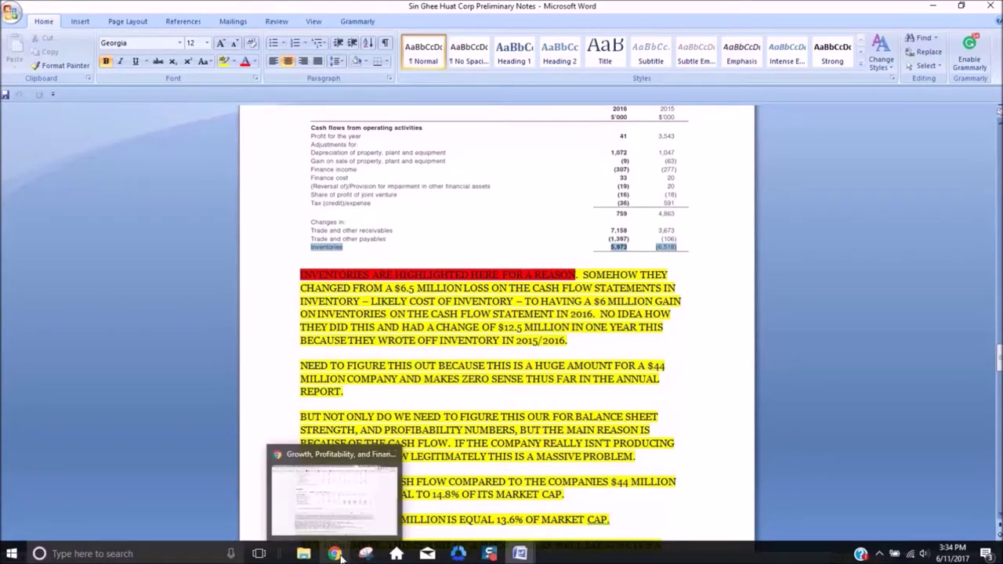
pyautogui.scroll(-2, 417, 408)
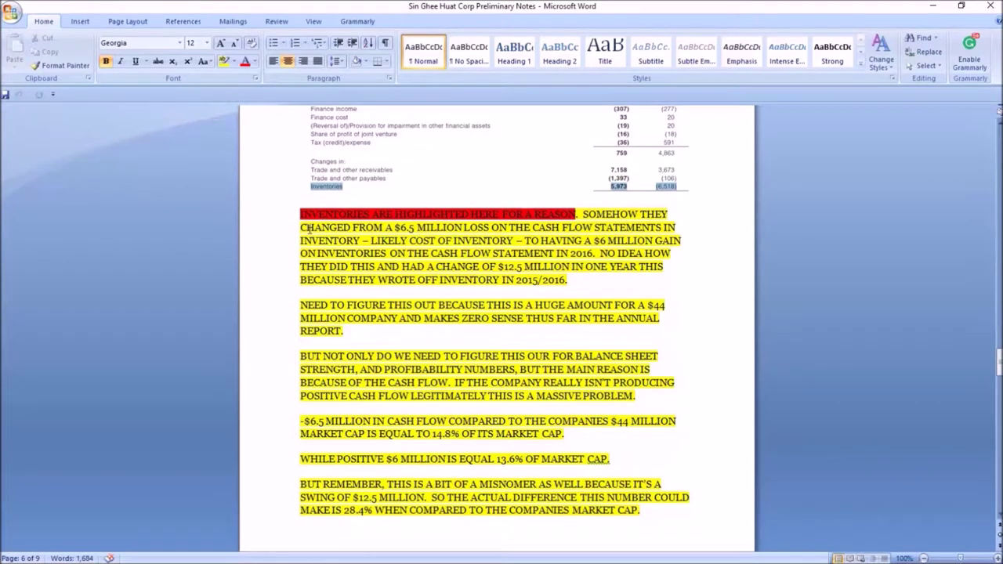
pyautogui.click(336, 554)
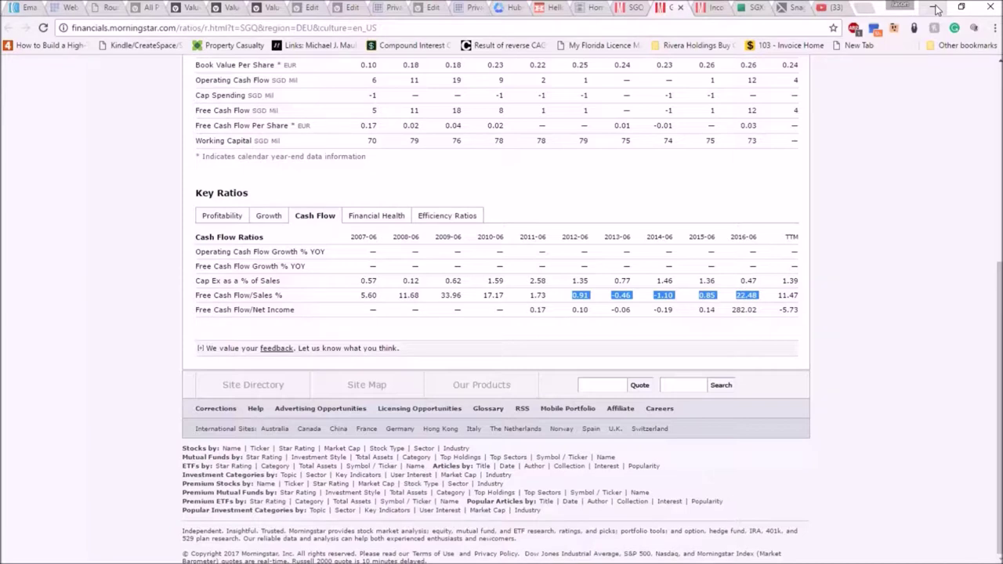
pyautogui.moveTo(803, 303)
pyautogui.mouseDown()
pyautogui.moveTo(776, 296)
pyautogui.moveTo(799, 295)
pyautogui.mouseUp()
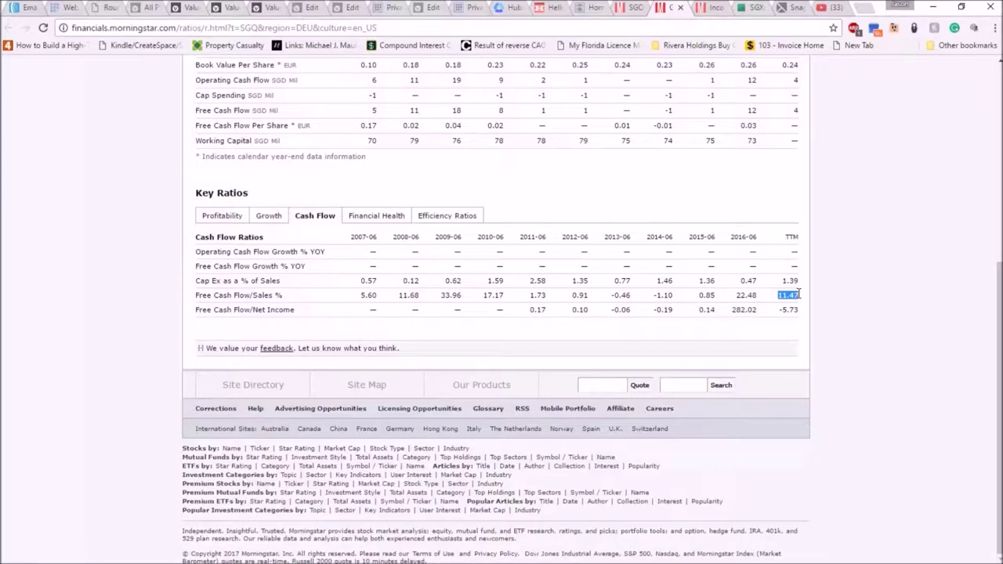
pyautogui.click(941, 8)
pyautogui.click(933, 6)
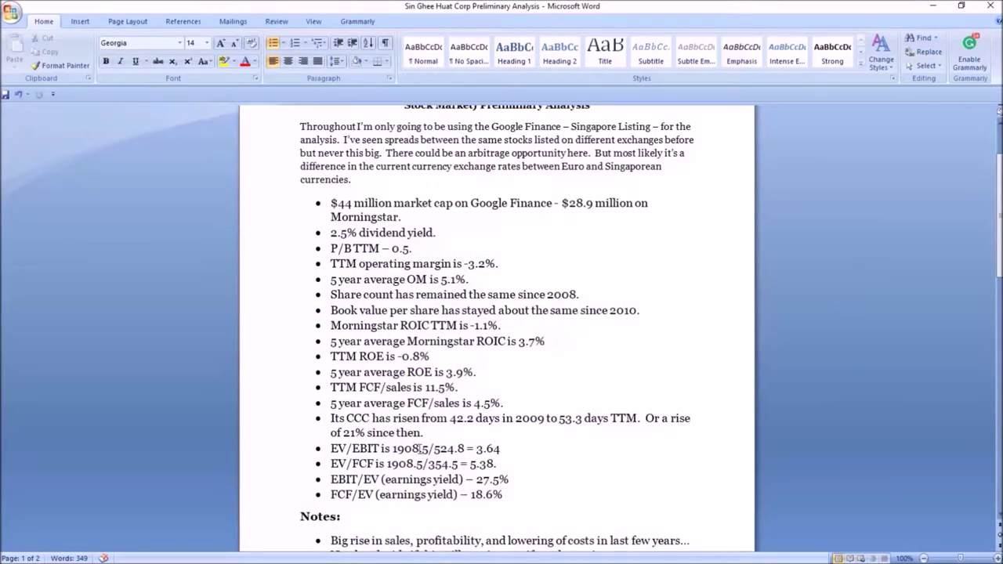
# Examine the cash conversion cycle in Chrome's efficiency ratios, and set the starting point of the CCC bullet in Word to 216 days in 2007
pyautogui.click(333, 554)
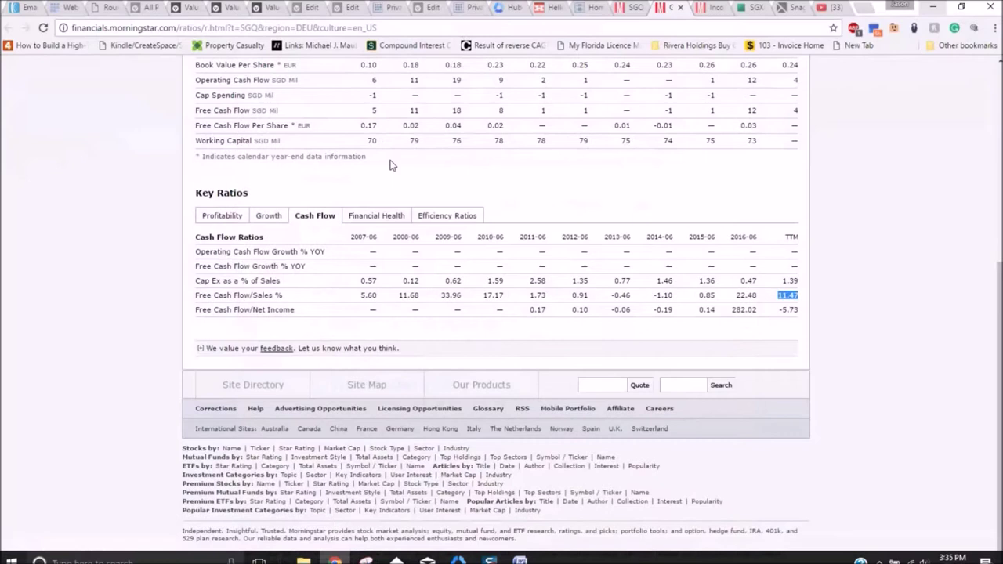
pyautogui.click(436, 225)
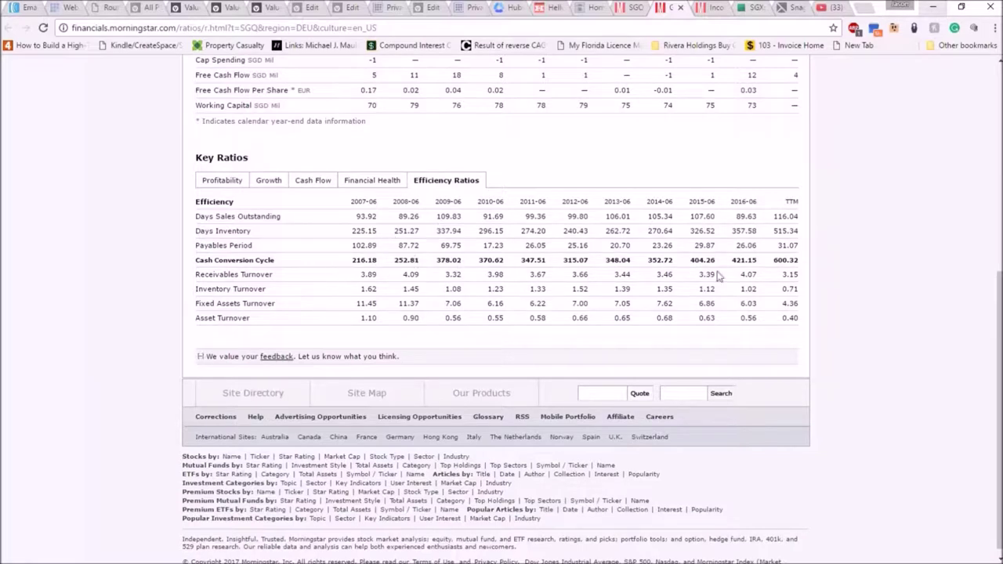
pyautogui.moveTo(348, 262); pyautogui.dragTo(801, 260)
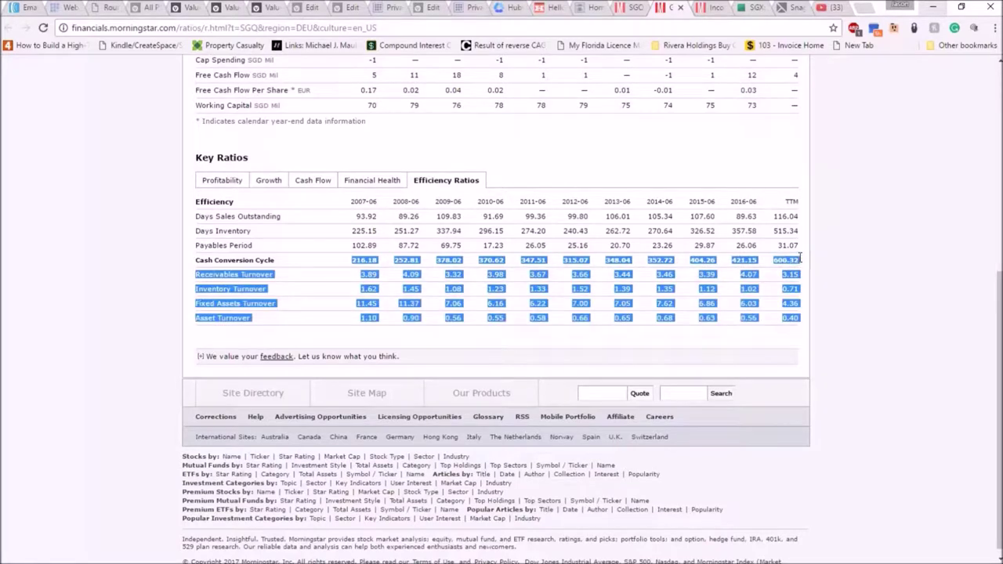
pyautogui.click(801, 268)
pyautogui.moveTo(801, 268); pyautogui.dragTo(551, 267)
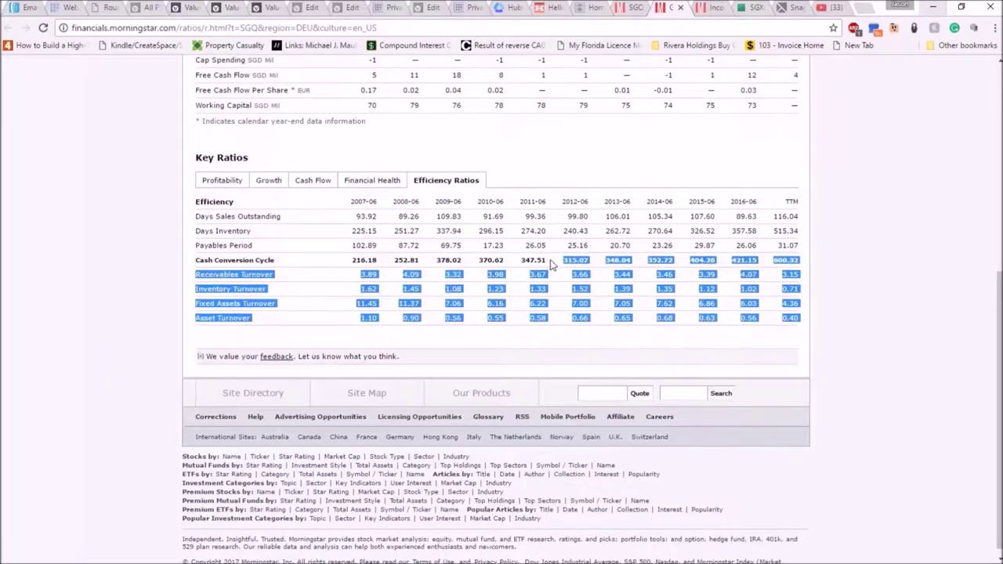
pyautogui.click(933, 8)
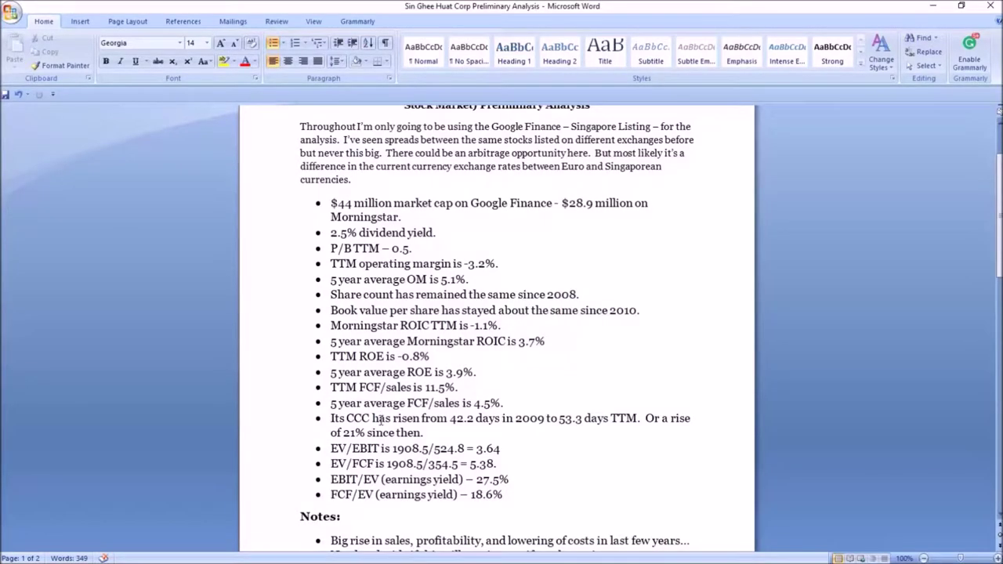
pyautogui.doubleClick(452, 419)
pyautogui.write('21')
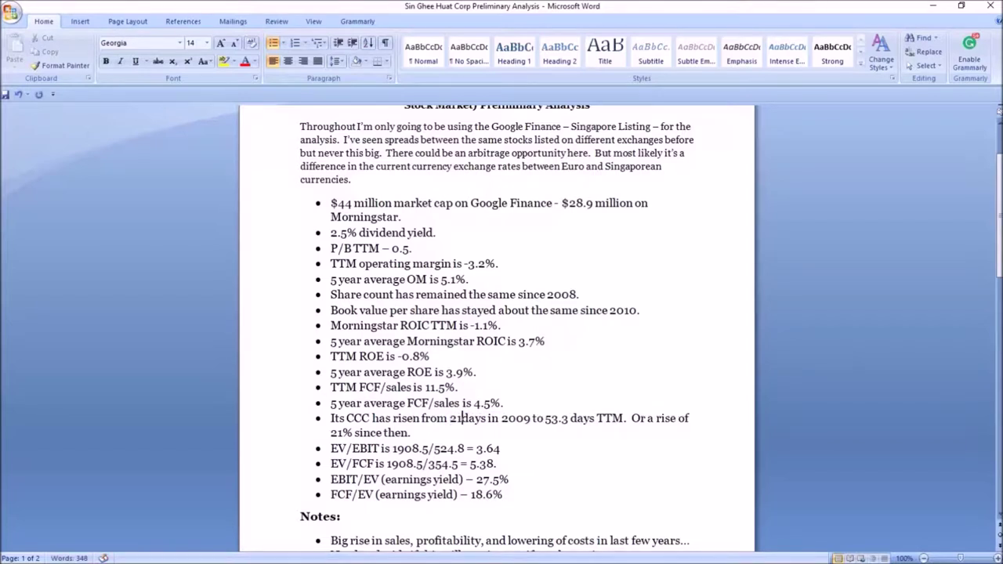
pyautogui.write('6')
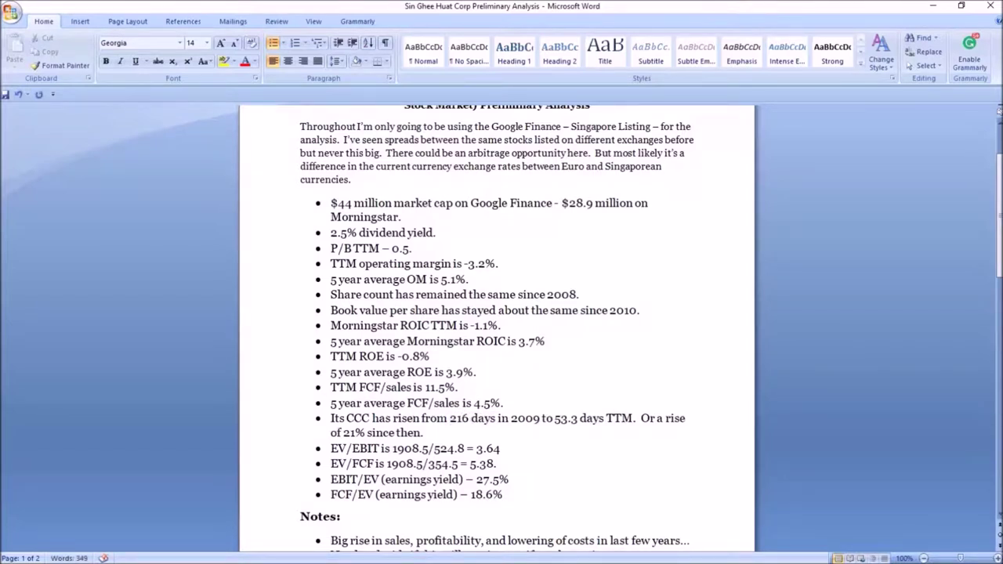
pyautogui.click(536, 424)
pyautogui.press('Delete')
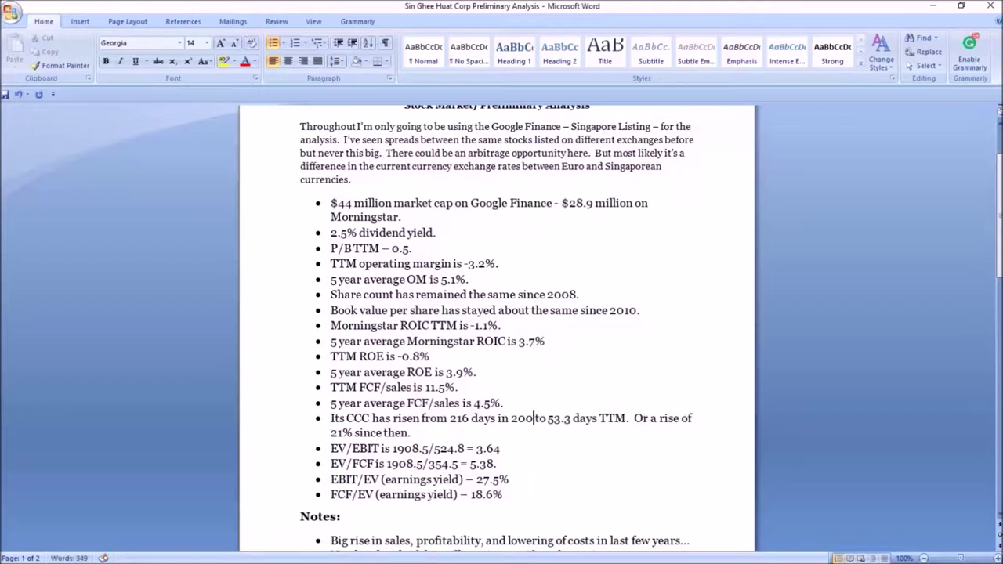
pyautogui.write('7')
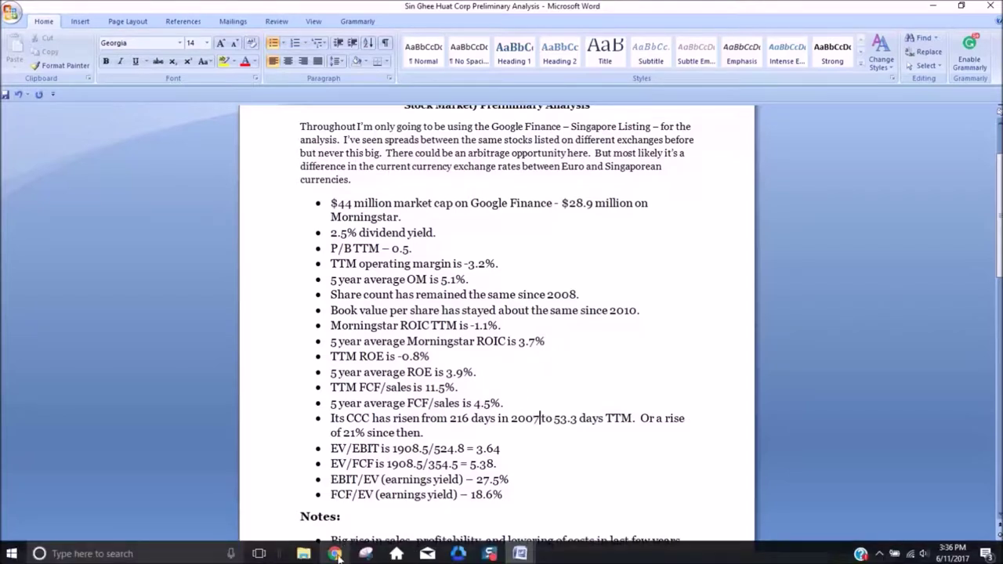
# Check the TTM cash conversion cycle in Chrome, and set the TTM figure of the CCC bullet in Word to 600.3 days
pyautogui.click(335, 554)
pyautogui.click(752, 335)
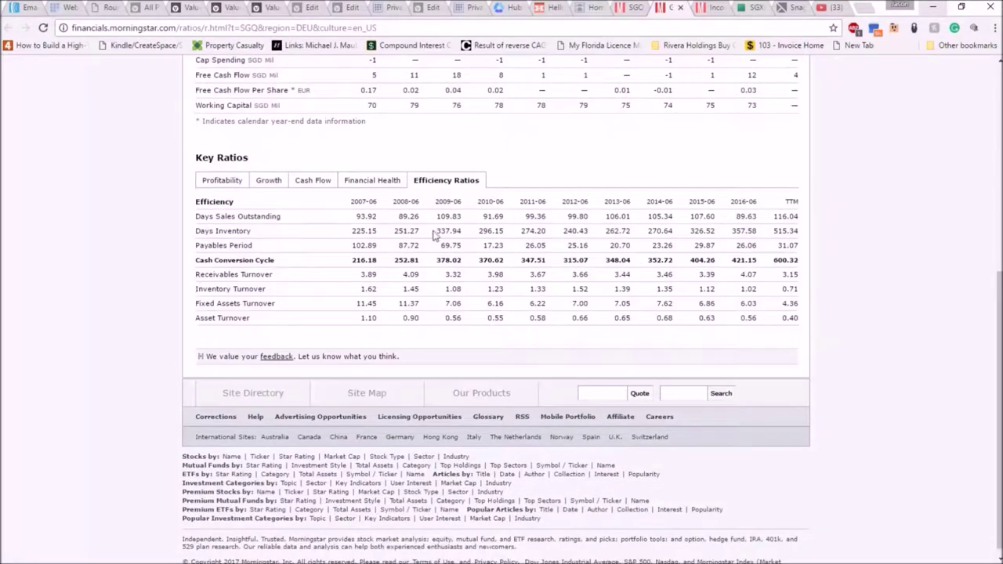
pyautogui.moveTo(351, 260); pyautogui.dragTo(800, 264)
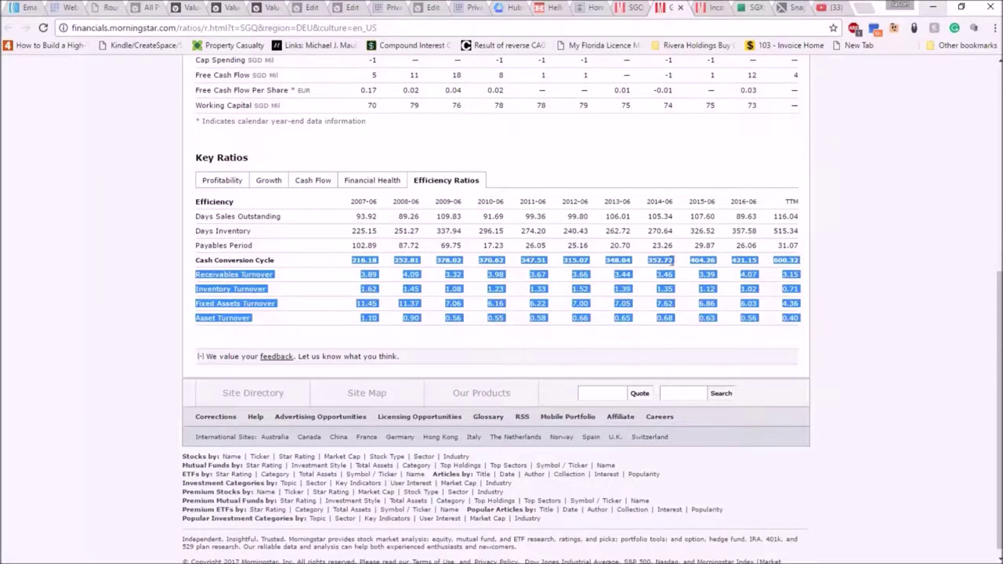
pyautogui.click(935, 7)
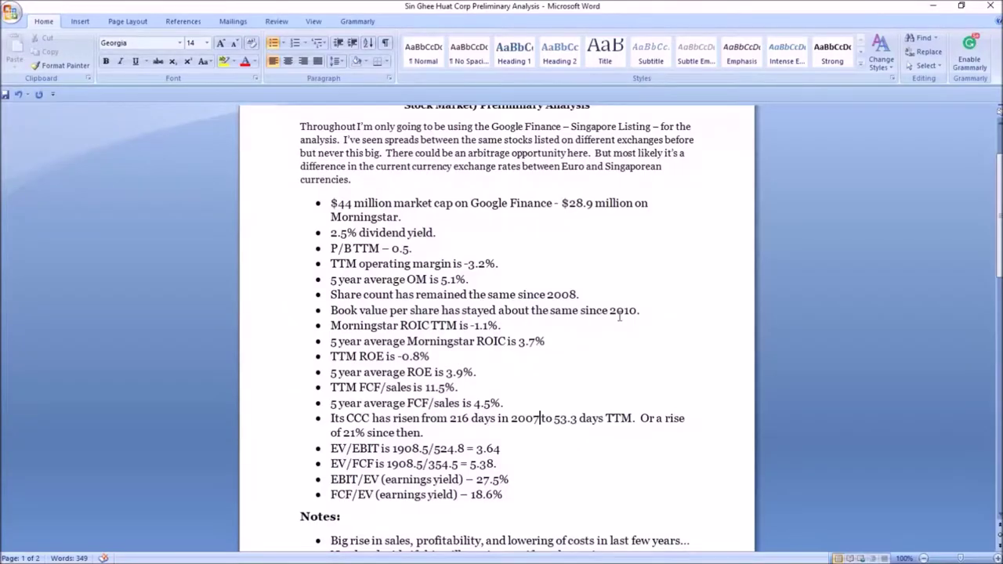
pyautogui.moveTo(577, 422); pyautogui.dragTo(554, 421)
pyautogui.write('600.3')
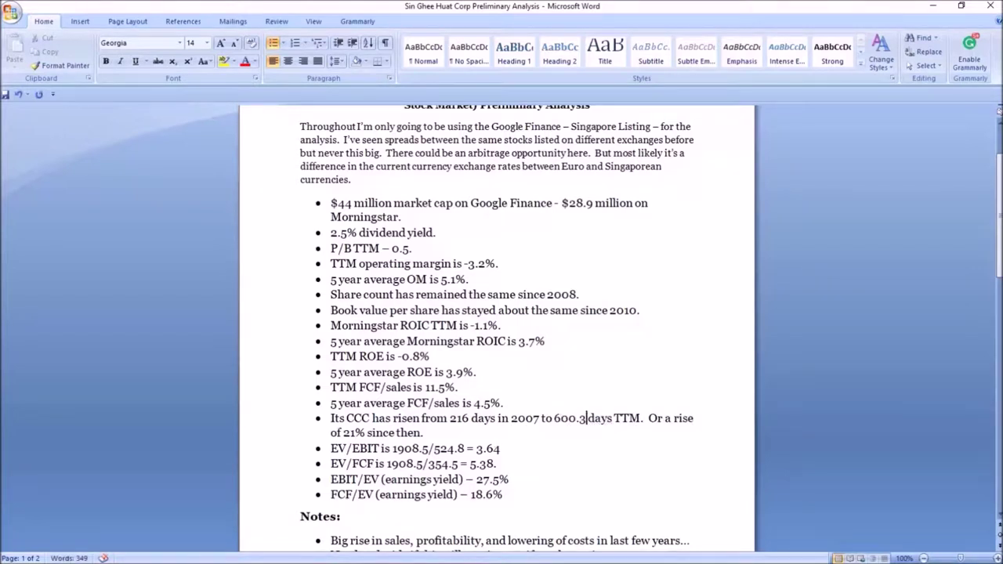
# Reword the CCC bullet to read "days in the TTM period" and set its rise to 64%
pyautogui.write(' in')
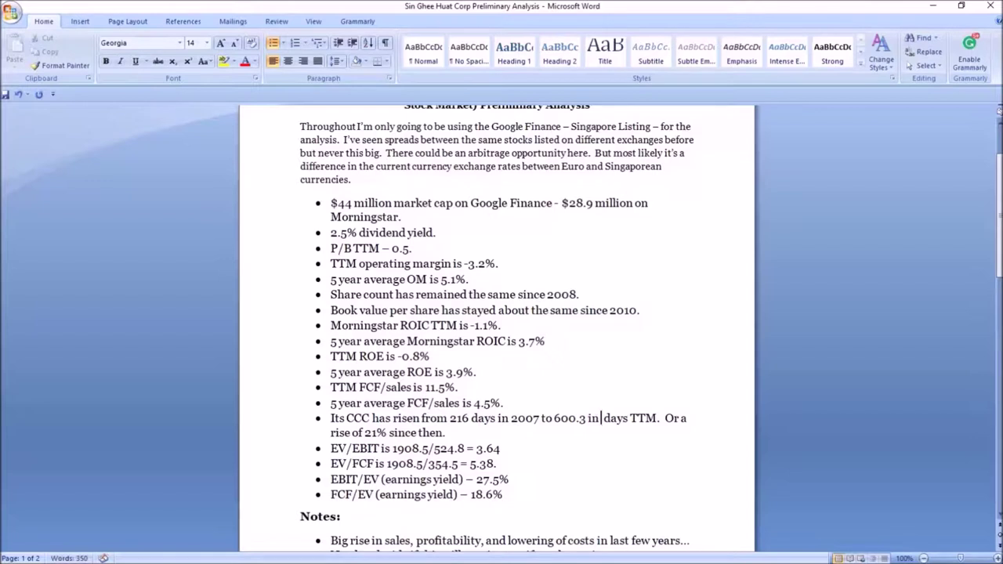
pyautogui.press('BackSpace')
pyautogui.press('BackSpace')
pyautogui.press('BackSpace')
pyautogui.press('Right')
pyautogui.press('Right')
pyautogui.press('Right')
pyautogui.press('Right')
pyautogui.press('Right')
pyautogui.press('Right')
pyautogui.write('in the')
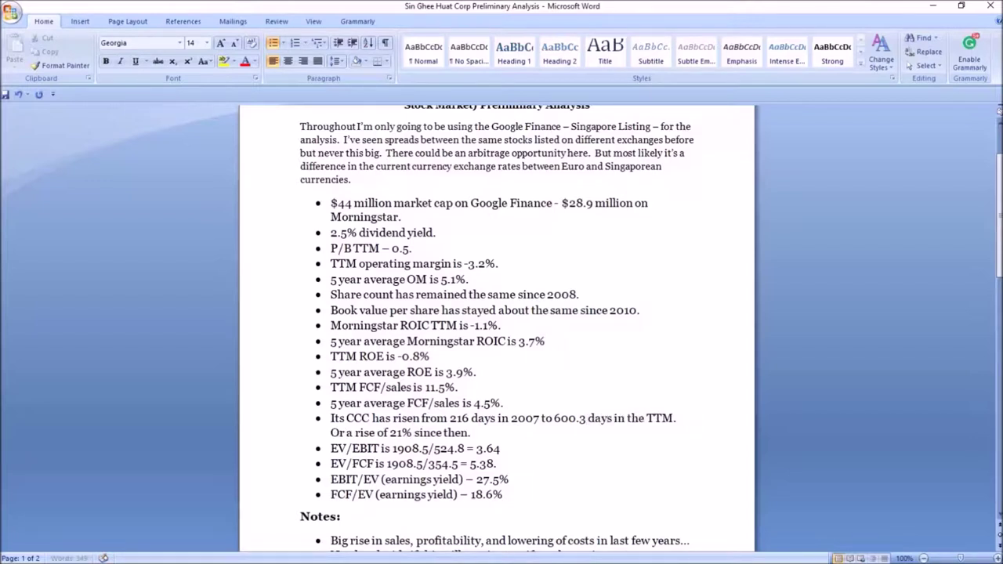
pyautogui.press('Right')
pyautogui.press('Right')
pyautogui.press('Right')
pyautogui.press('Right')
pyautogui.write('period')
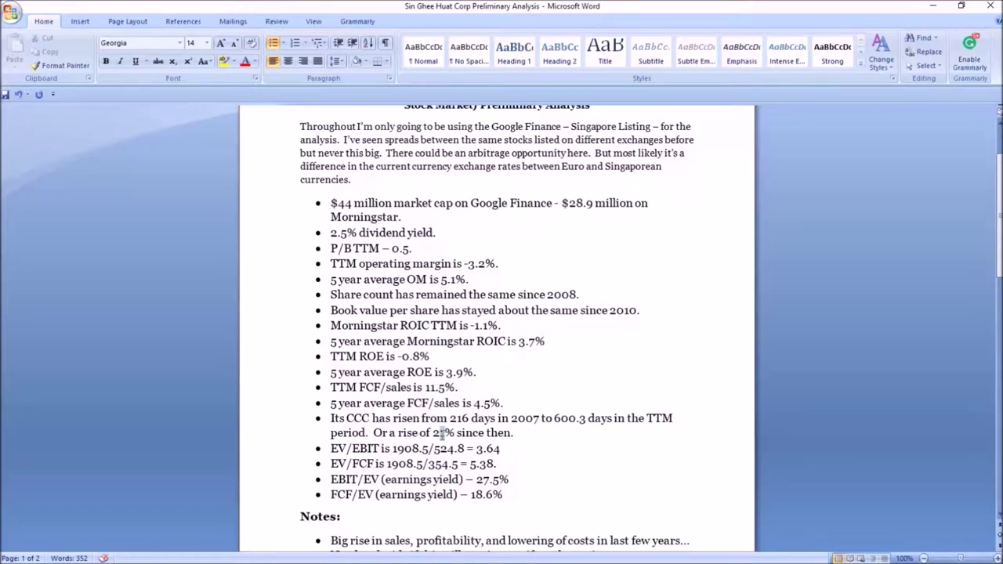
pyautogui.moveTo(445, 435); pyautogui.dragTo(433, 436)
pyautogui.write('64')
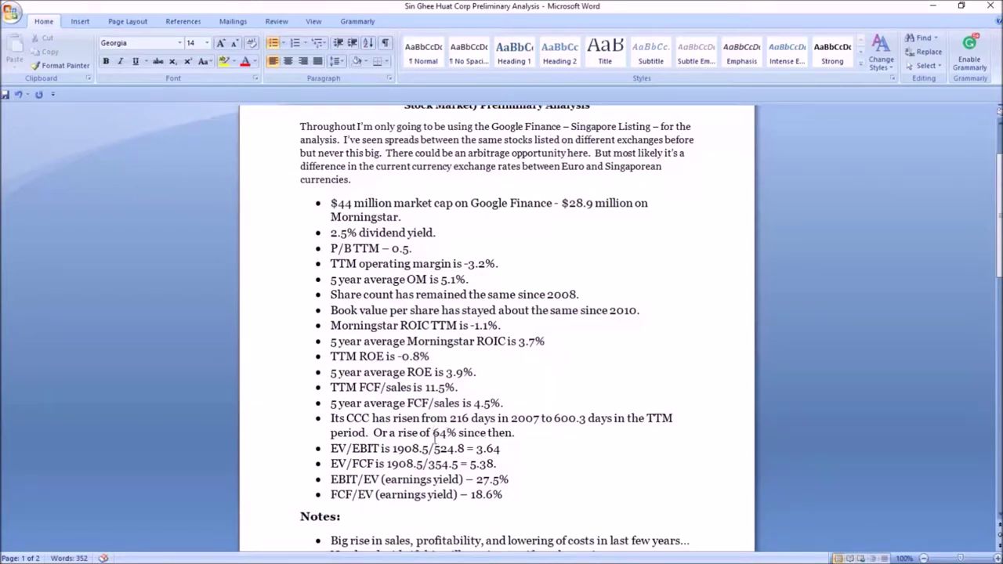
# Examine the cash conversion cycle row in Chrome, comparing the 2007, 2012 and TTM values
pyautogui.moveTo(314, 560)
pyautogui.click(335, 554)
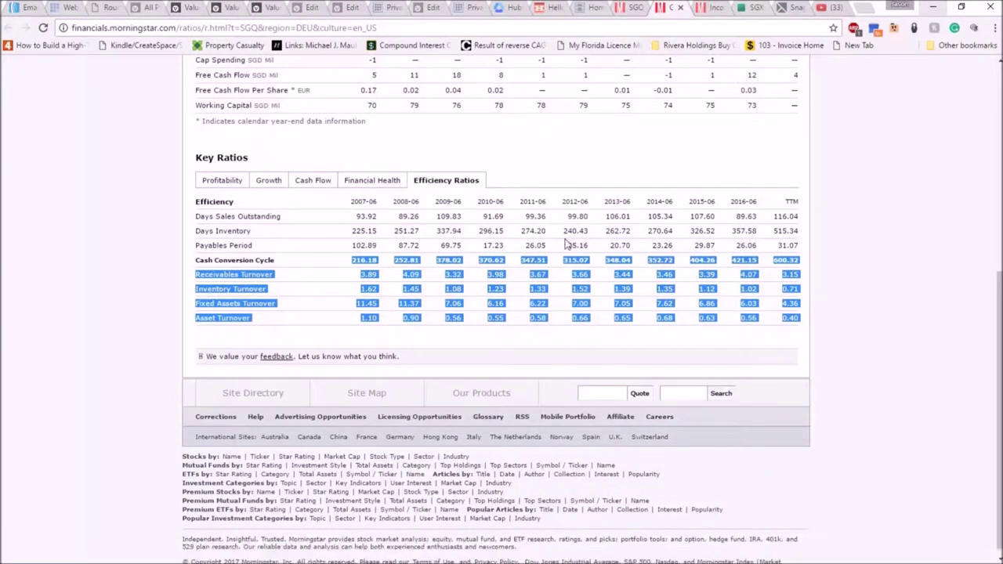
pyautogui.click(552, 218)
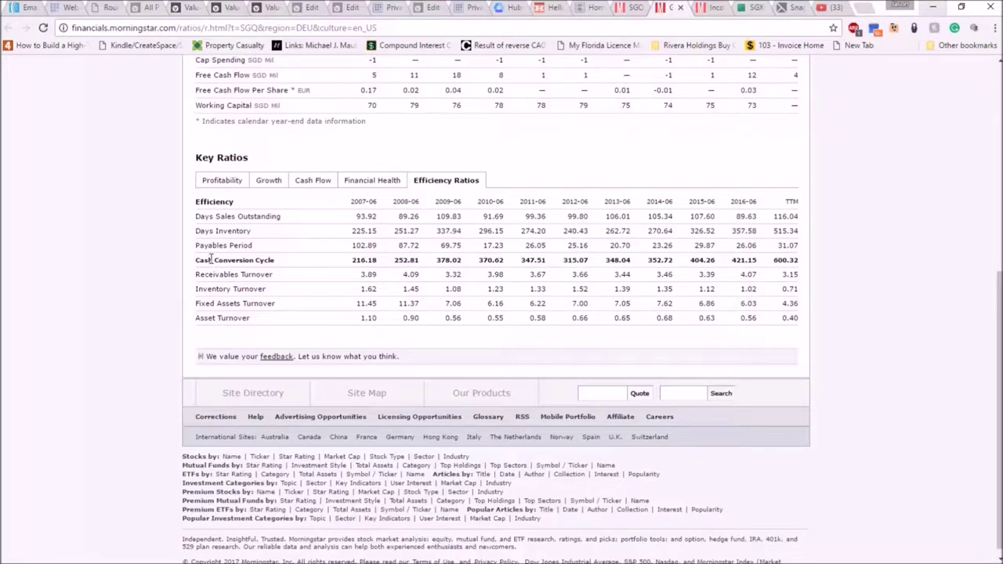
pyautogui.moveTo(197, 260); pyautogui.dragTo(799, 261)
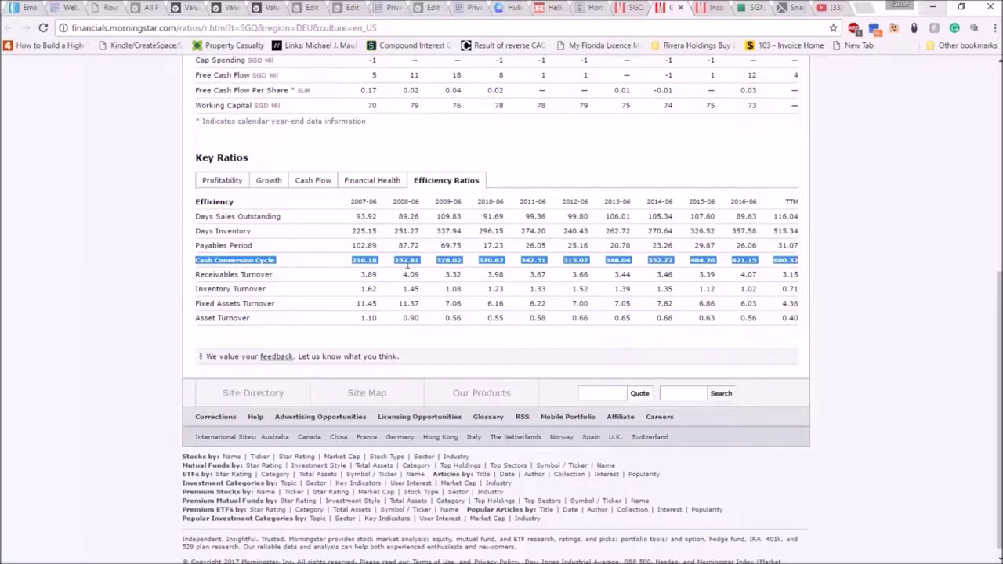
pyautogui.click(379, 269)
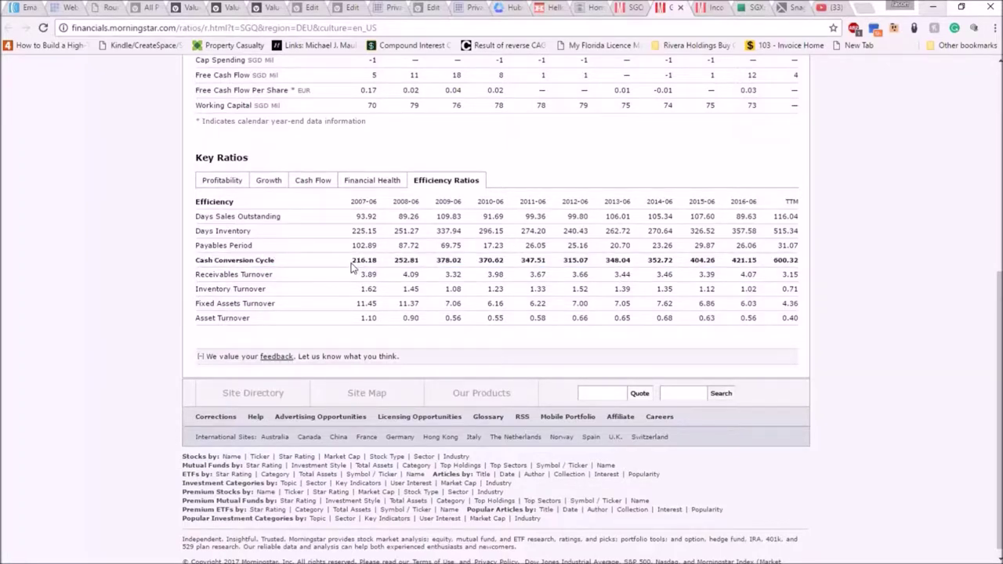
pyautogui.moveTo(352, 267); pyautogui.dragTo(377, 265)
pyautogui.click(774, 266)
pyautogui.moveTo(774, 266); pyautogui.dragTo(799, 262)
pyautogui.moveTo(563, 260); pyautogui.dragTo(594, 259)
pyautogui.doubleClick(368, 260)
pyautogui.moveTo(772, 260); pyautogui.dragTo(800, 261)
# Examine the components of the cash conversion cycle, focusing on the TTM payables period, days sales outstanding and days inventory
pyautogui.moveTo(202, 217); pyautogui.dragTo(282, 245)
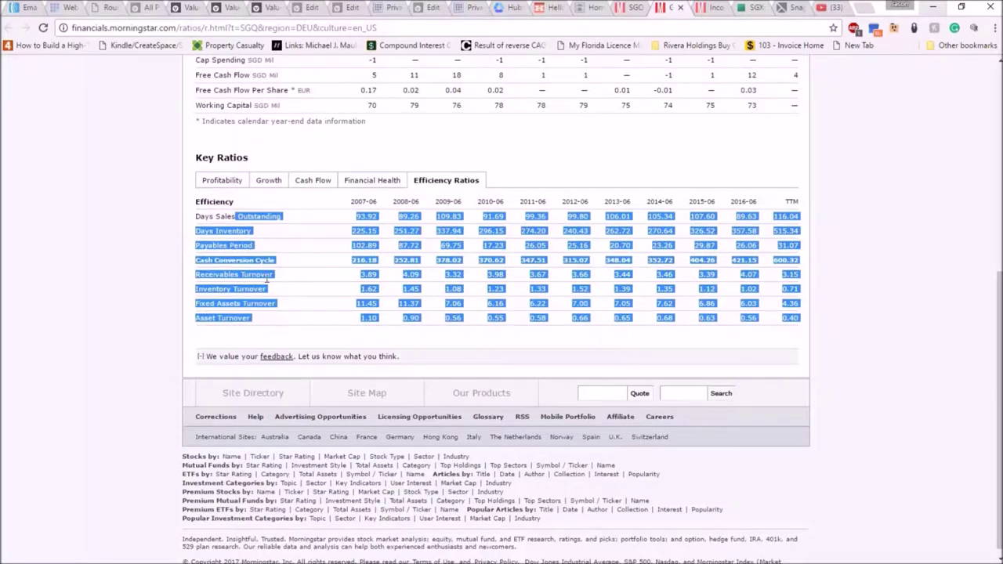
pyautogui.click(192, 259)
pyautogui.moveTo(194, 222); pyautogui.dragTo(221, 218)
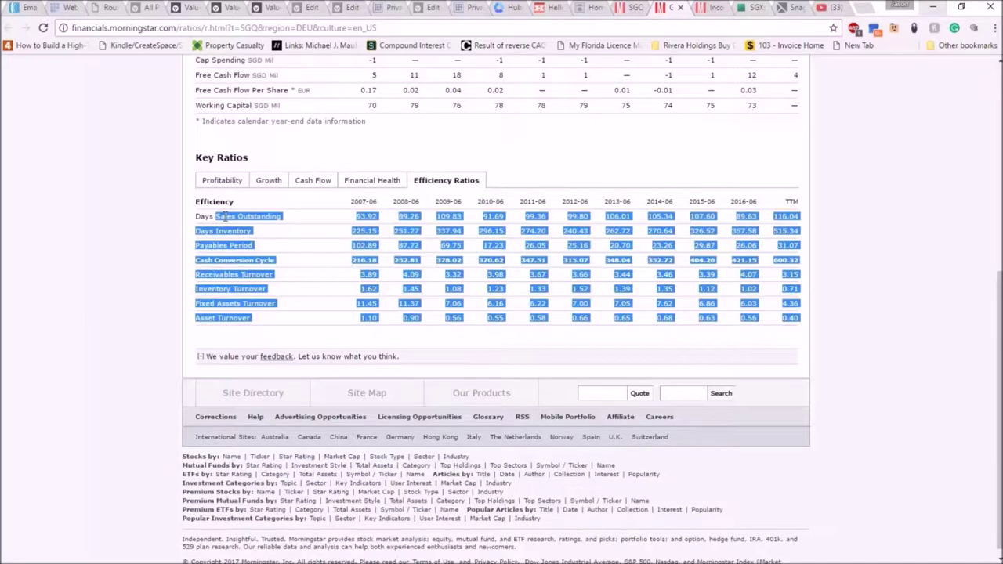
pyautogui.click(262, 251)
pyautogui.moveTo(262, 250); pyautogui.dragTo(199, 221)
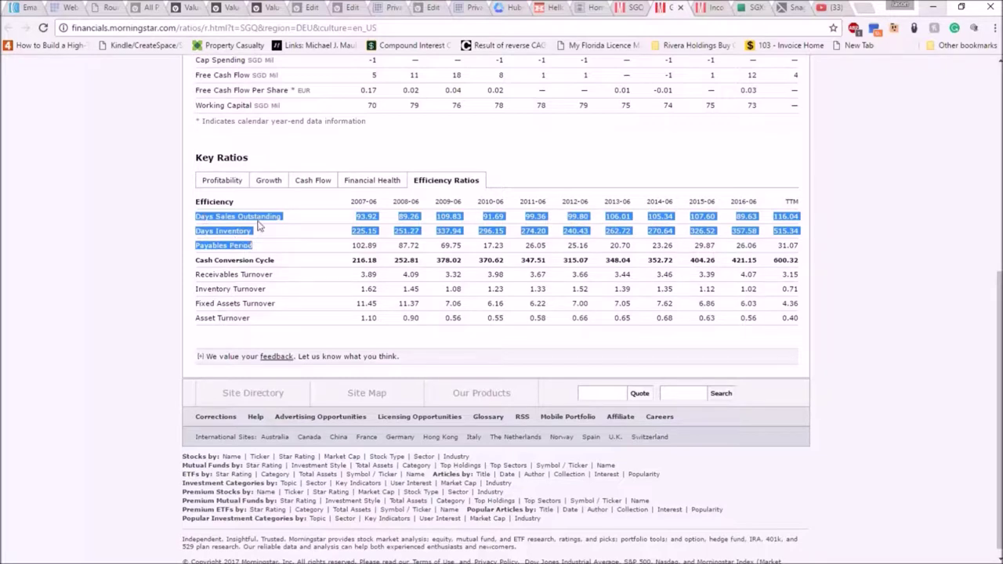
pyautogui.click(257, 247)
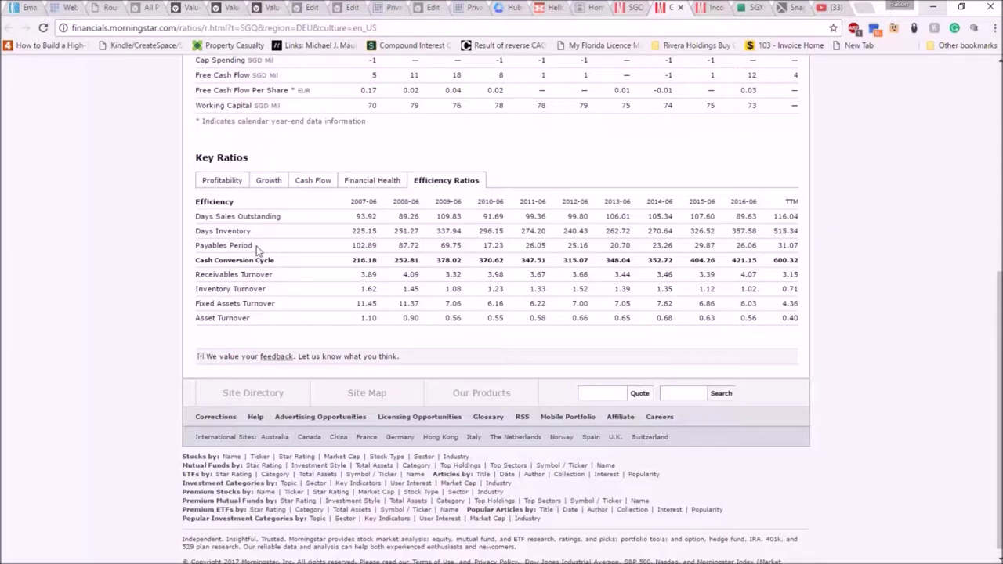
pyautogui.moveTo(257, 248); pyautogui.dragTo(196, 246)
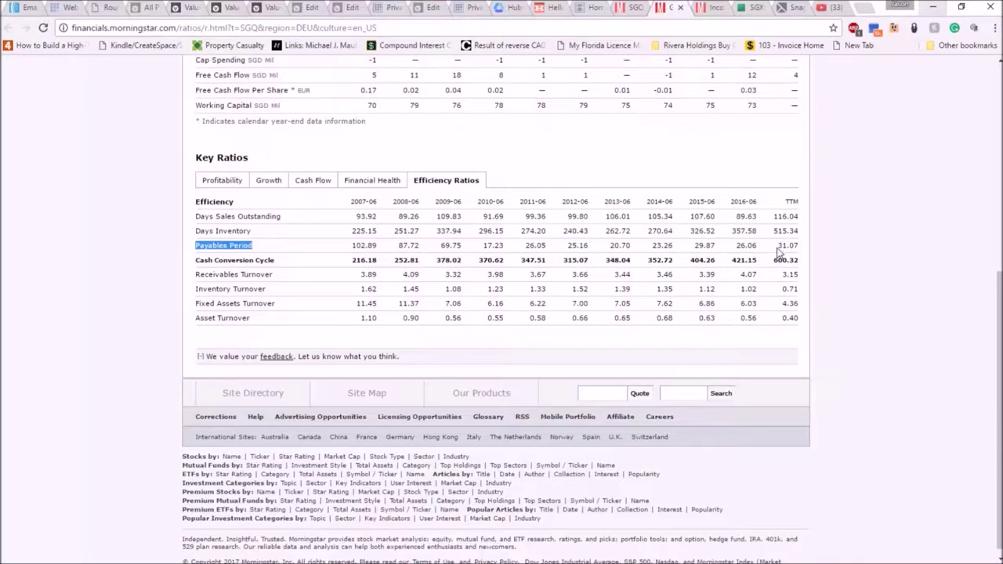
pyautogui.moveTo(790, 257); pyautogui.dragTo(435, 261)
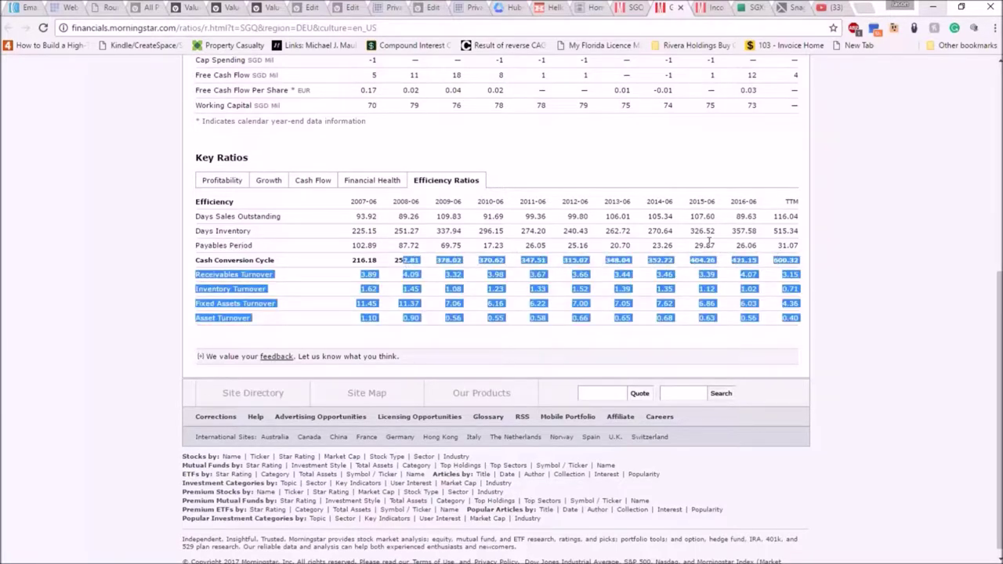
pyautogui.click(754, 243)
pyautogui.moveTo(776, 245); pyautogui.dragTo(798, 245)
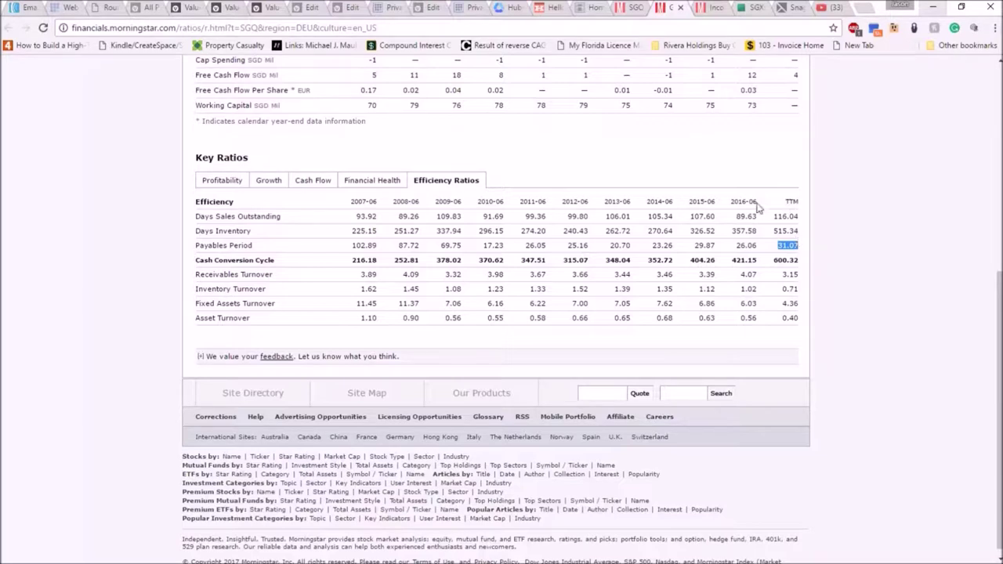
pyautogui.moveTo(774, 216); pyautogui.dragTo(798, 216)
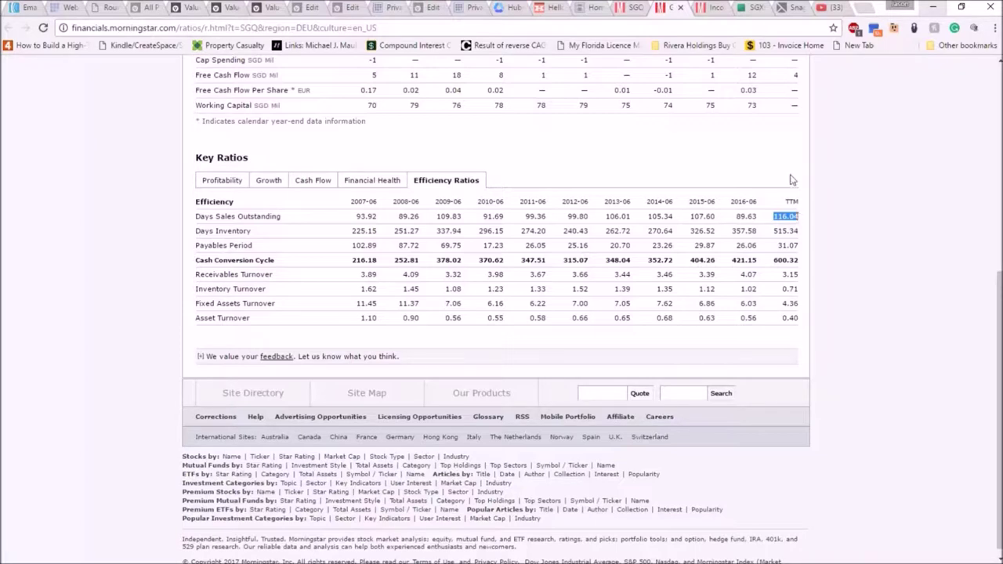
pyautogui.moveTo(772, 232); pyautogui.dragTo(798, 234)
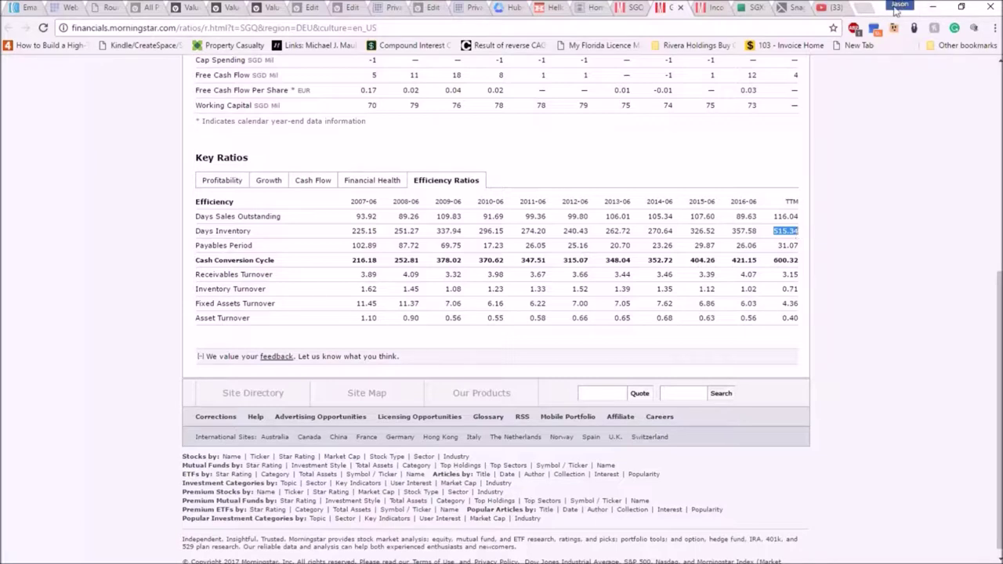
# Compare the TTM days sales outstanding with the TTM days inventory in the efficiency ratios
pyautogui.moveTo(771, 218); pyautogui.dragTo(796, 220)
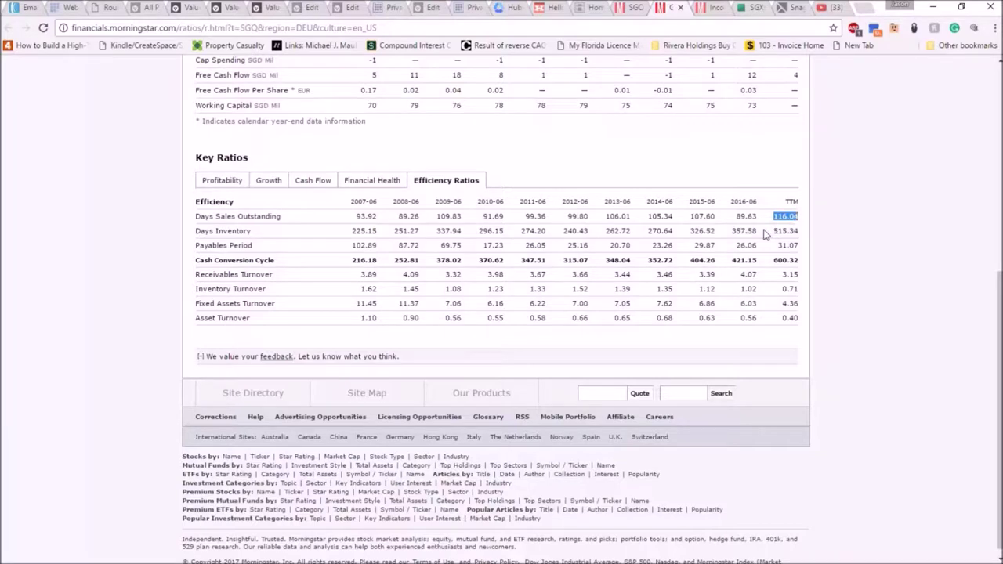
pyautogui.moveTo(773, 231); pyautogui.dragTo(798, 232)
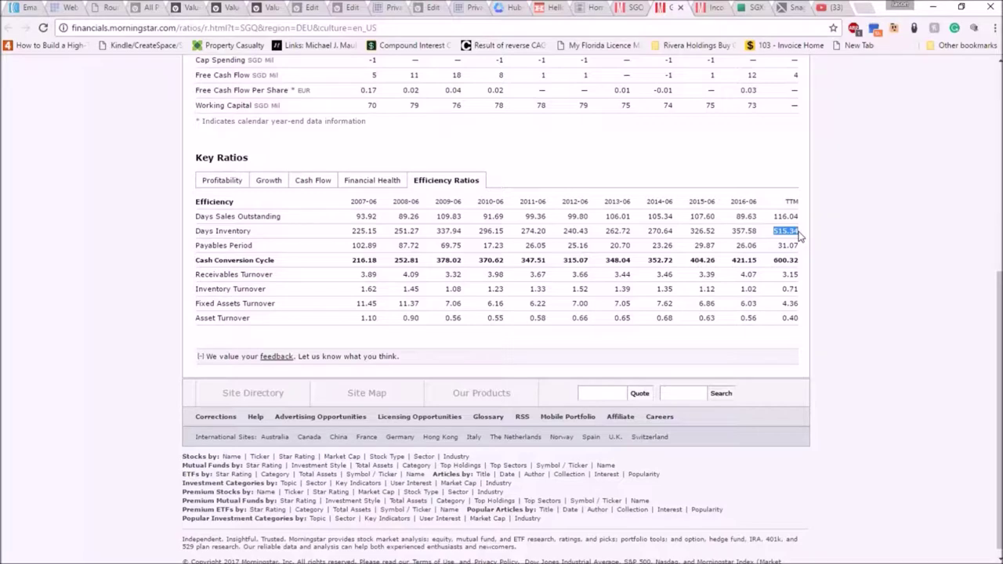
pyautogui.scroll(5, 595, 284)
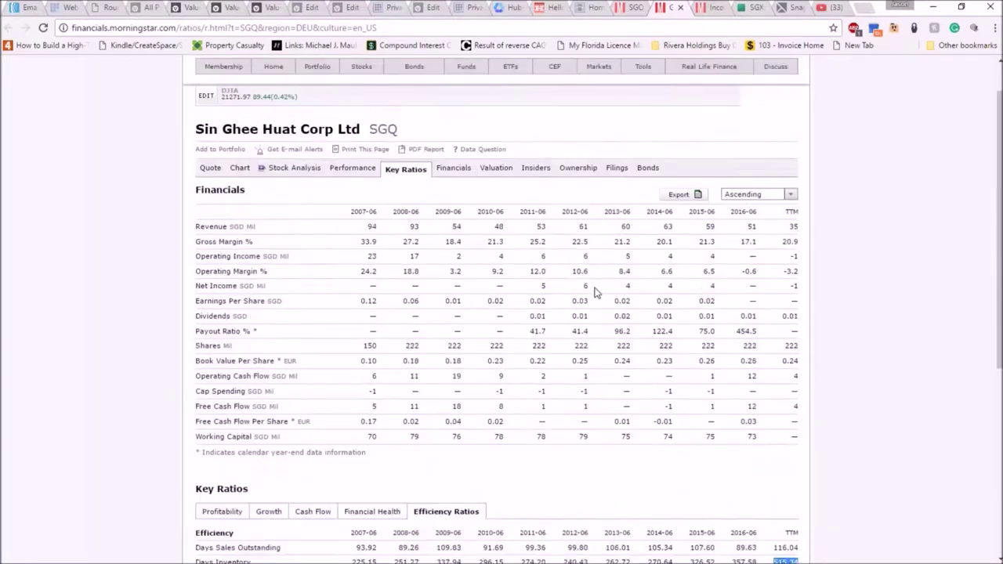
# Open Sin Ghee Huat's balance sheet in a new tab from its Morningstar income statement
pyautogui.click(720, 11)
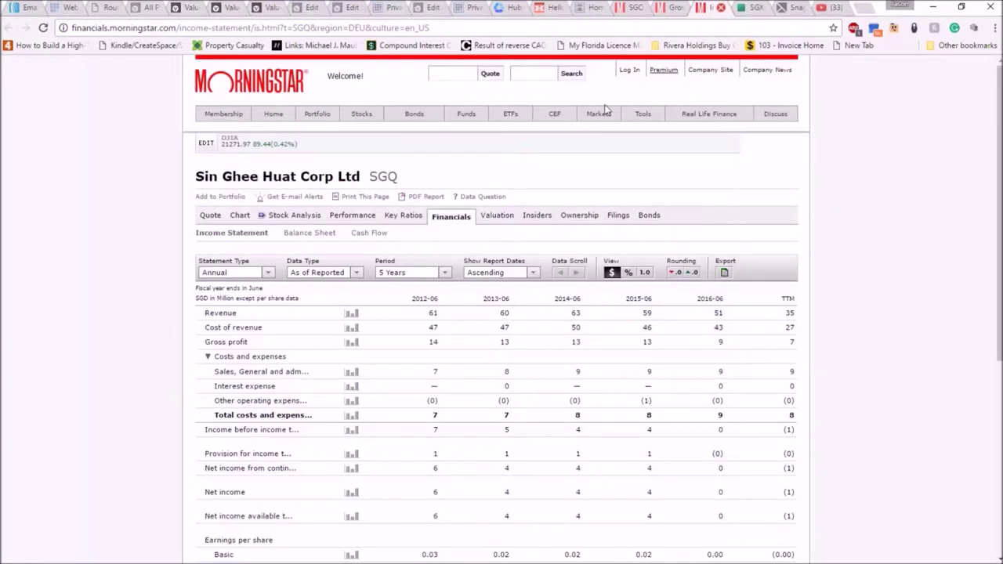
pyautogui.rightClick(318, 234)
pyautogui.click(374, 247)
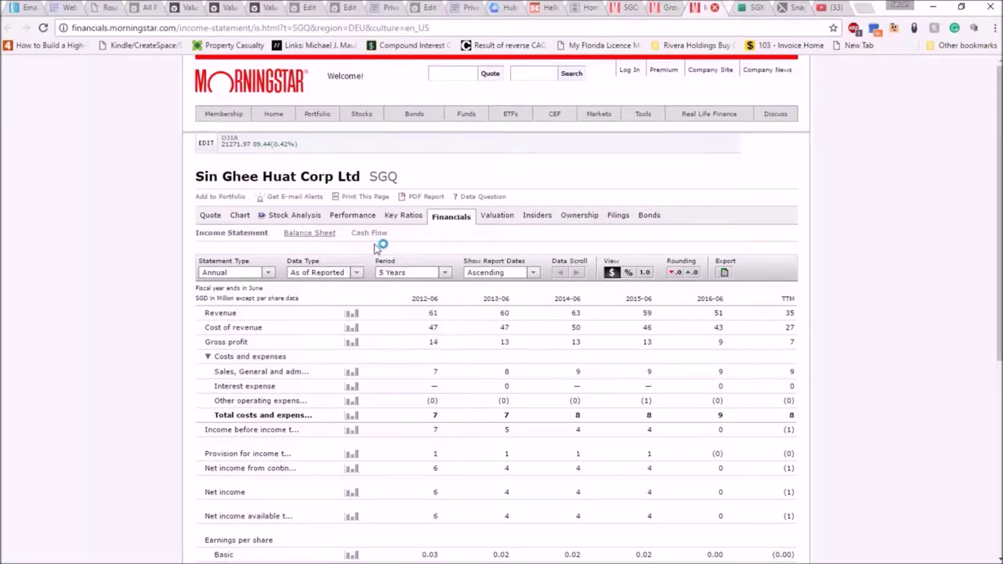
pyautogui.click(709, 9)
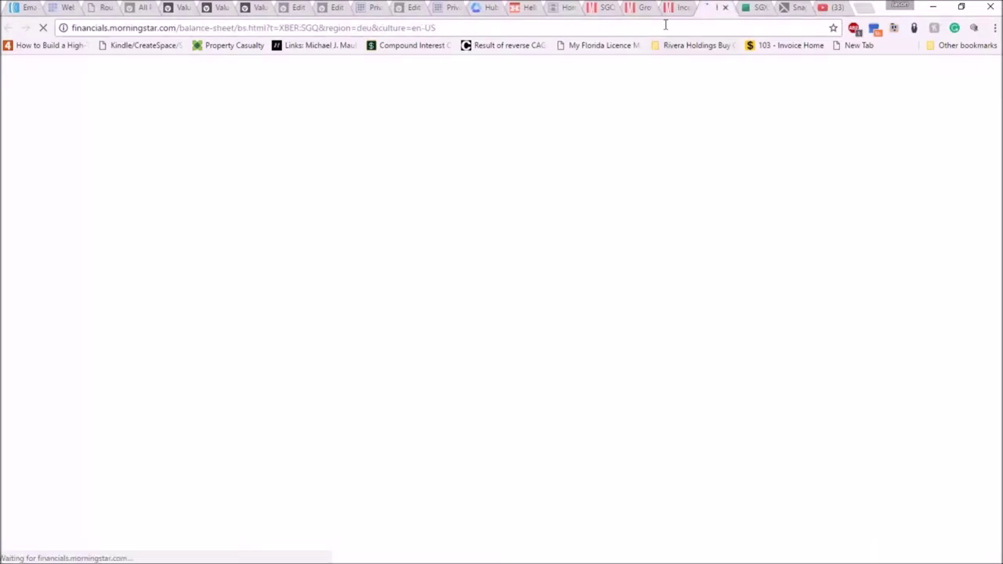
pyautogui.click(637, 12)
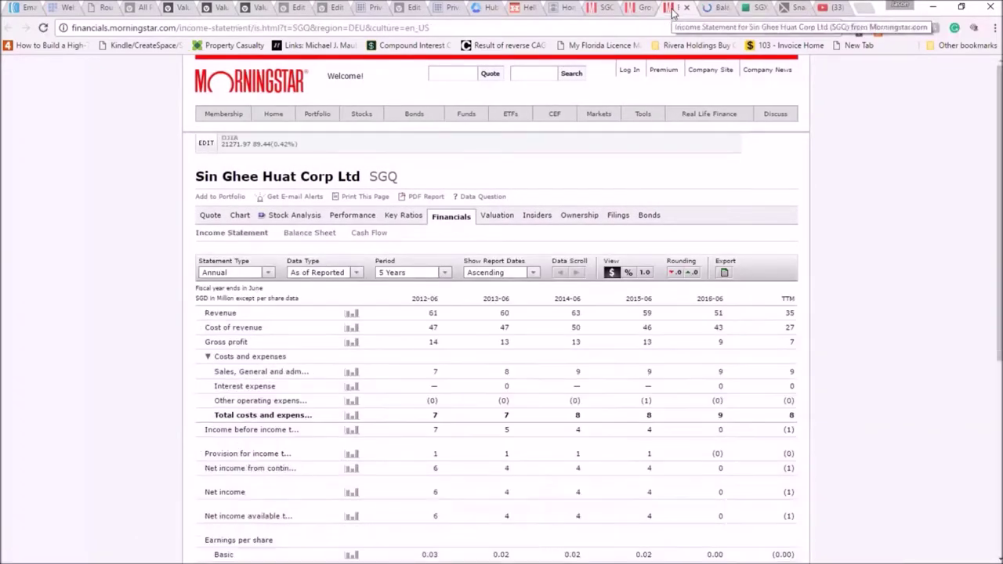
pyautogui.click(715, 9)
# View the quarterly balance sheet with figures in thousands, and switch the statement type back to annual
pyautogui.click(256, 276)
pyautogui.click(239, 291)
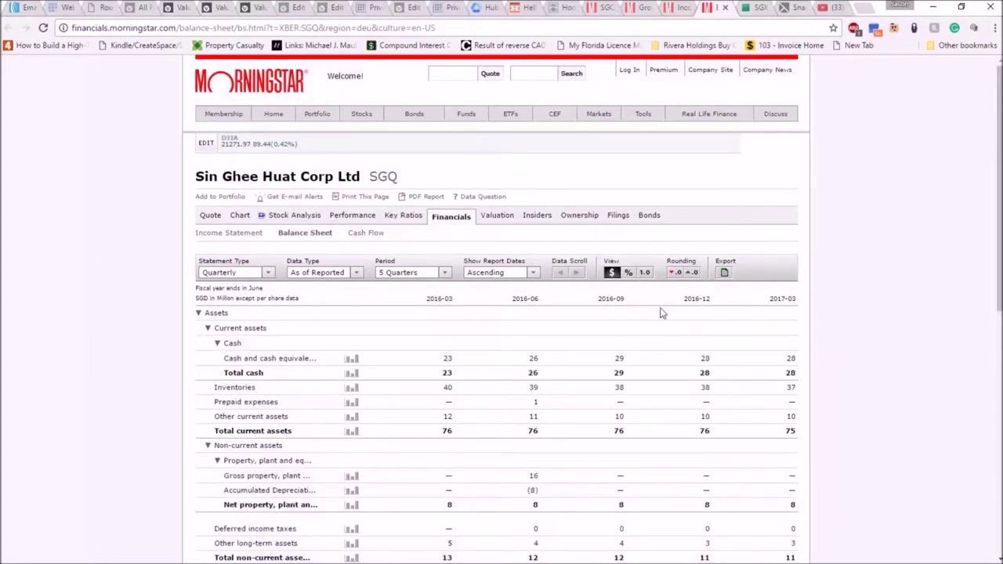
pyautogui.click(674, 273)
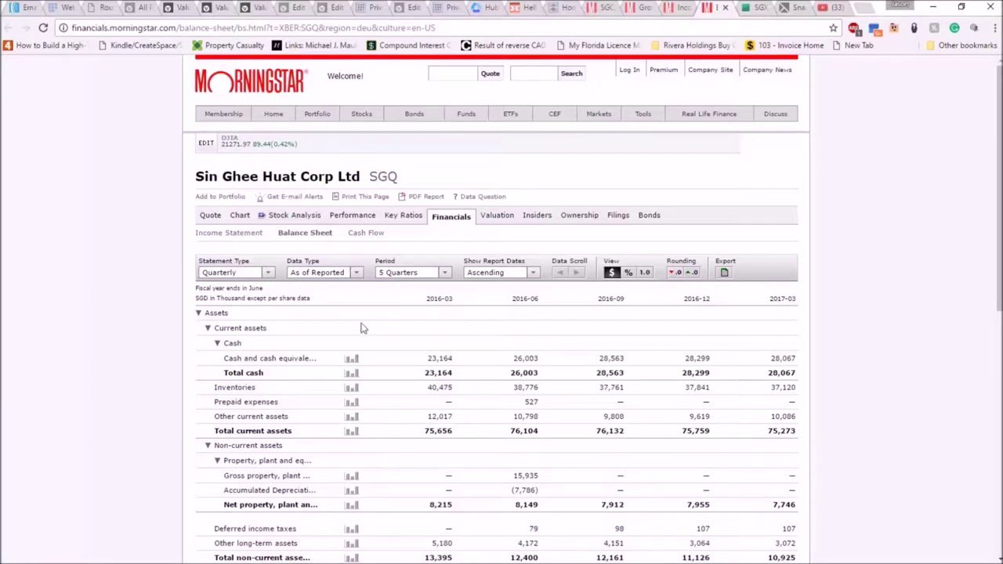
pyautogui.click(242, 283)
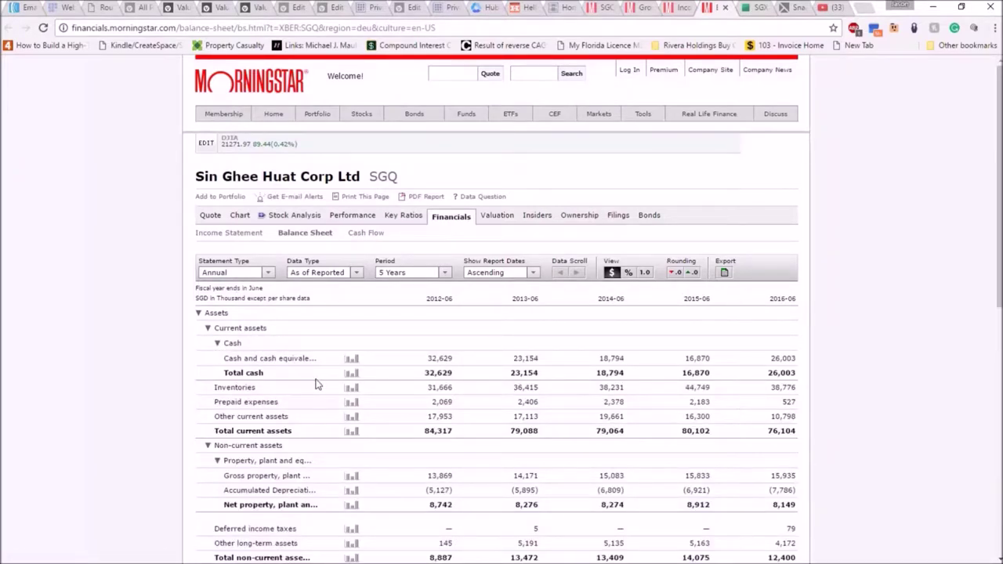
# Examine the annual inventories row from 2012 to 2016 and the liabilities in the balance sheet
pyautogui.scroll(-1, 318, 384)
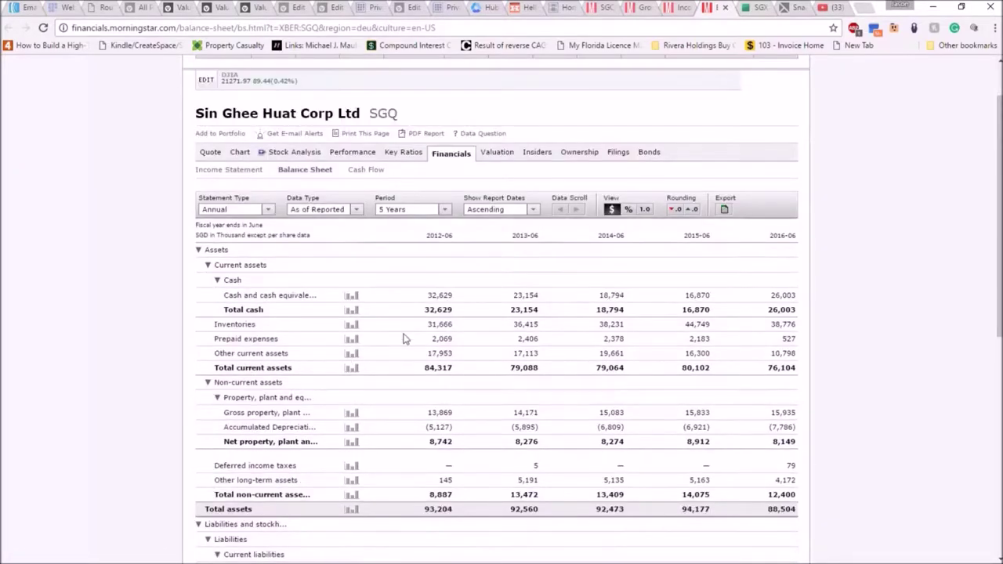
pyautogui.moveTo(430, 325); pyautogui.dragTo(793, 325)
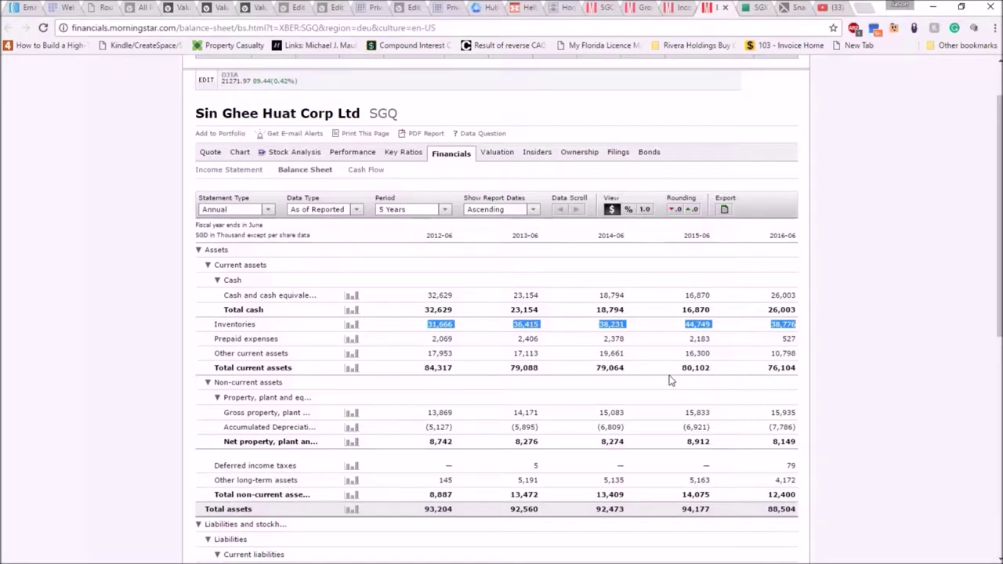
pyautogui.scroll(-3, 670, 380)
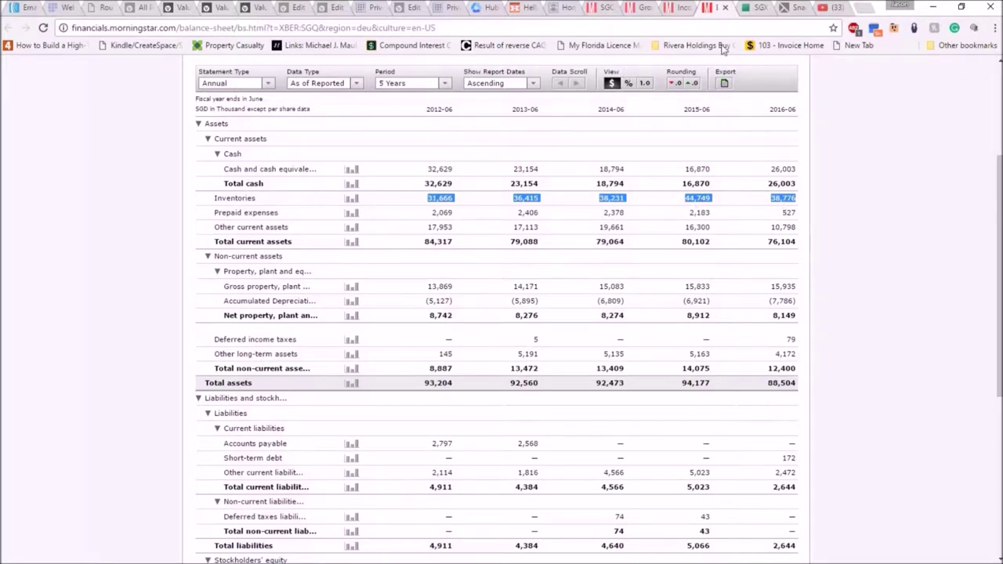
# Return to the Morningstar key ratios page and examine the cash conversion cycle row in the efficiency ratios
pyautogui.click(678, 10)
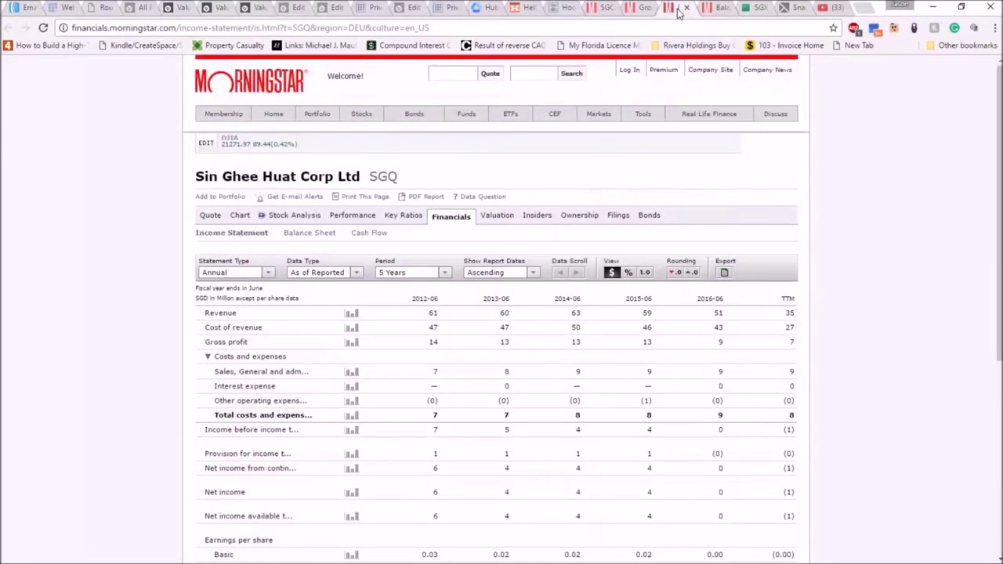
pyautogui.click(638, 11)
pyautogui.click(597, 11)
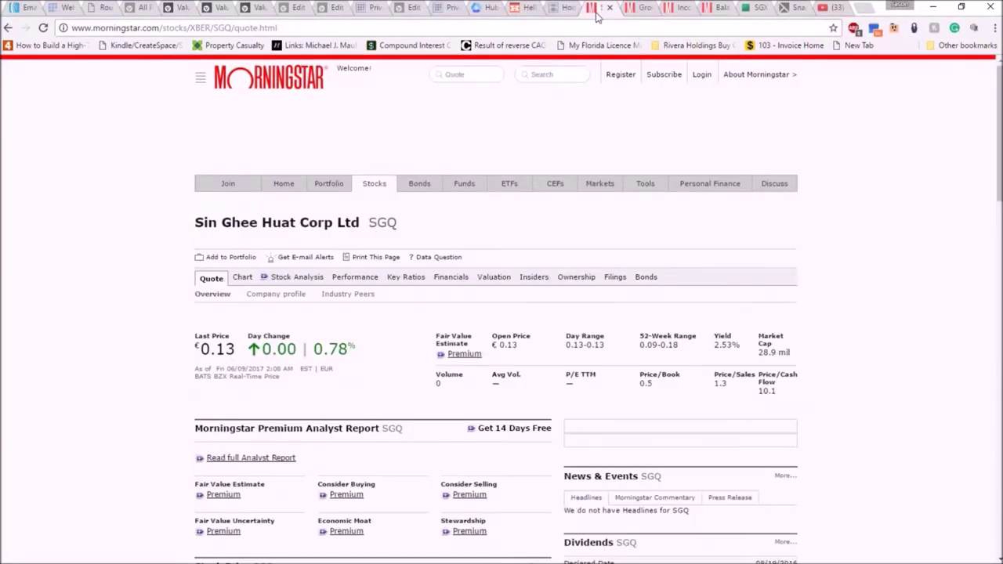
pyautogui.click(637, 9)
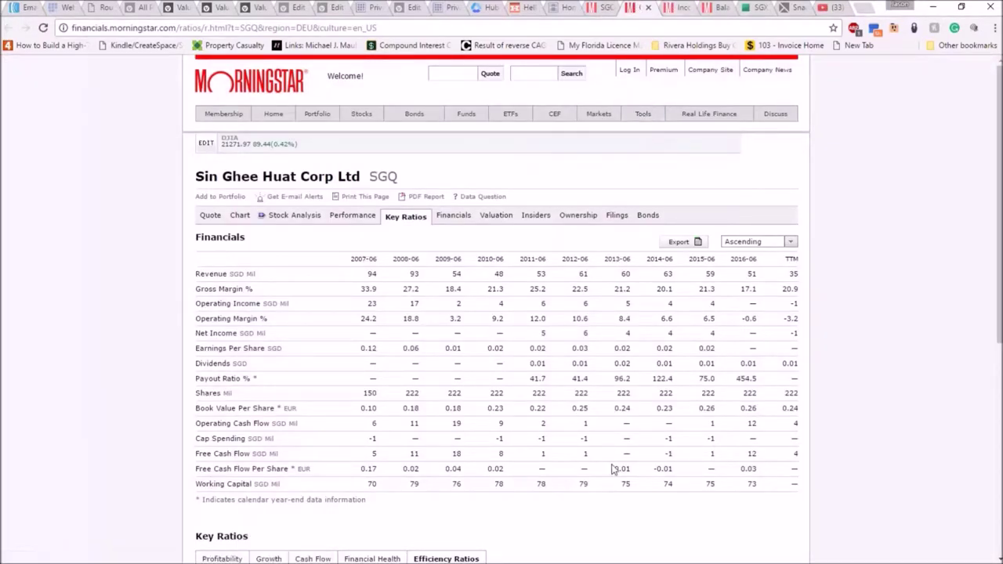
pyautogui.scroll(-5, 544, 415)
pyautogui.click(796, 251)
pyautogui.moveTo(198, 255)
pyautogui.mouseDown()
pyautogui.moveTo(265, 253)
pyautogui.moveTo(196, 250)
pyautogui.mouseUp()
pyautogui.click(267, 253)
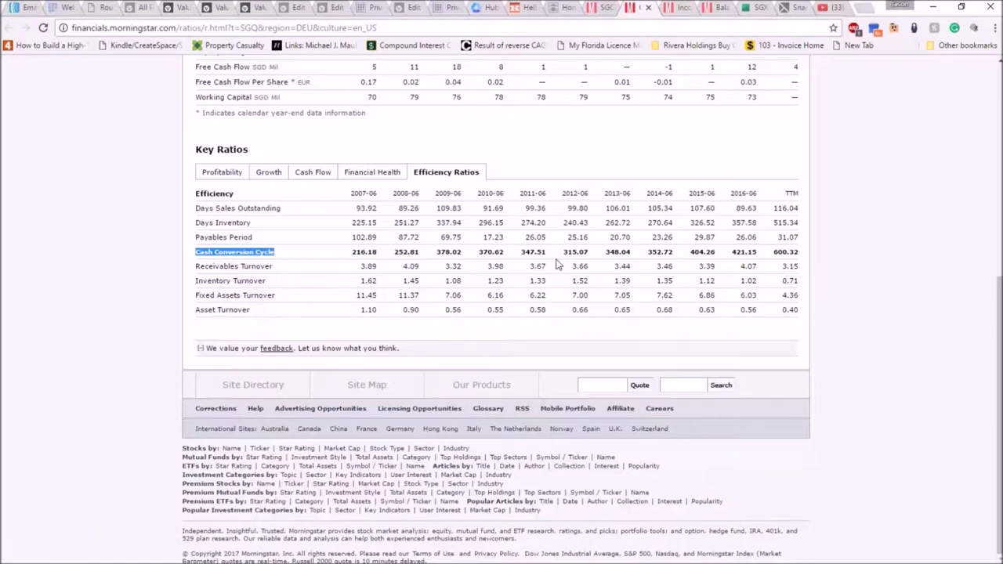
# Review the profitability and financial health ratios, and return to the efficiency ratios
pyautogui.click(227, 172)
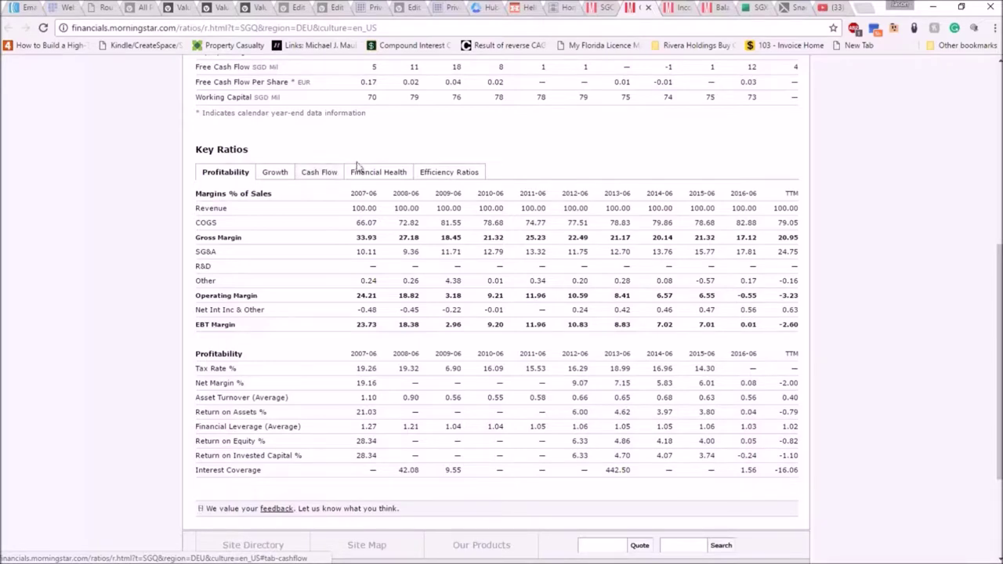
pyautogui.click(375, 177)
pyautogui.click(460, 174)
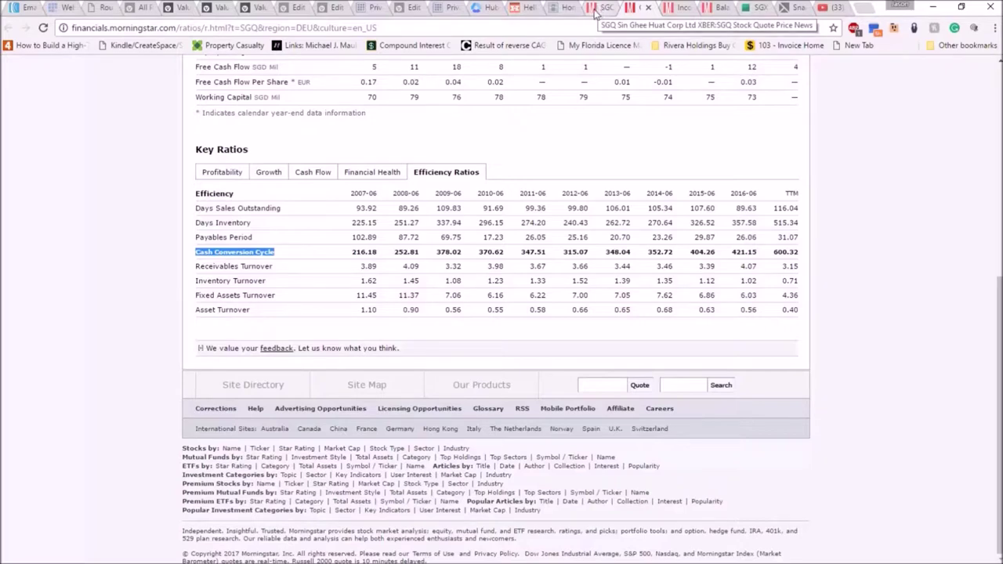
# Recheck the open Morningstar pages, close the balance sheet, and return to the key ratios
pyautogui.click(599, 7)
pyautogui.click(629, 11)
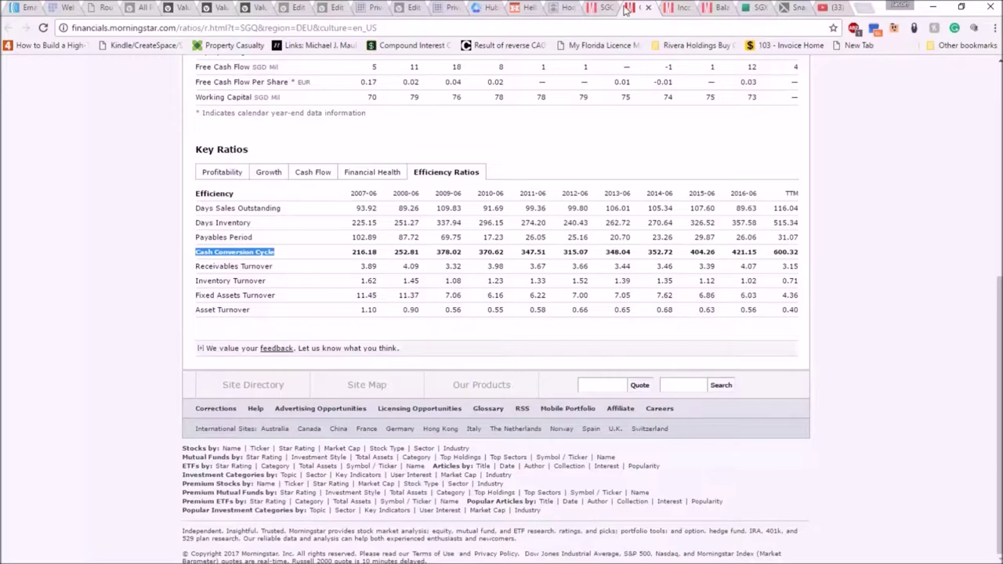
pyautogui.click(675, 11)
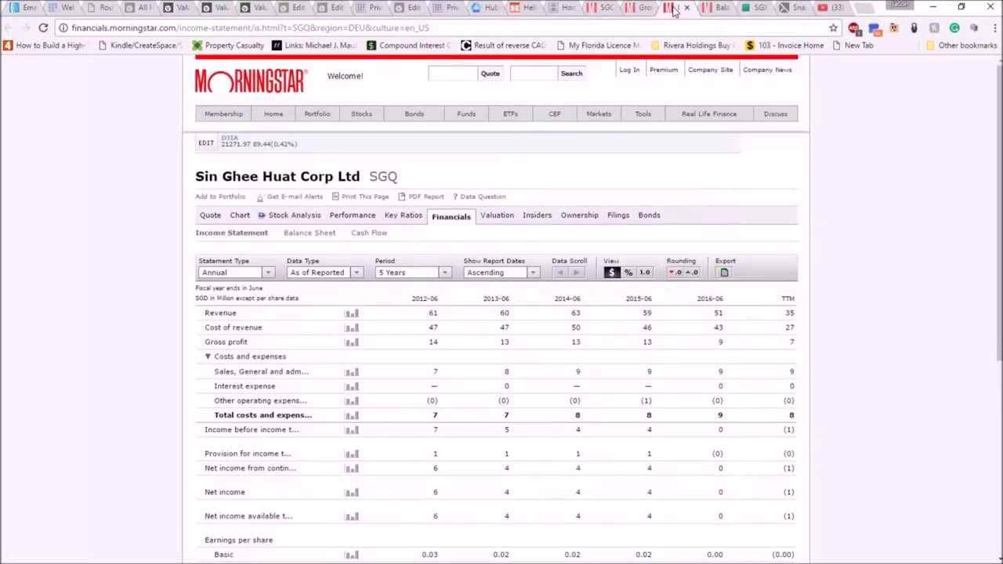
pyautogui.click(713, 11)
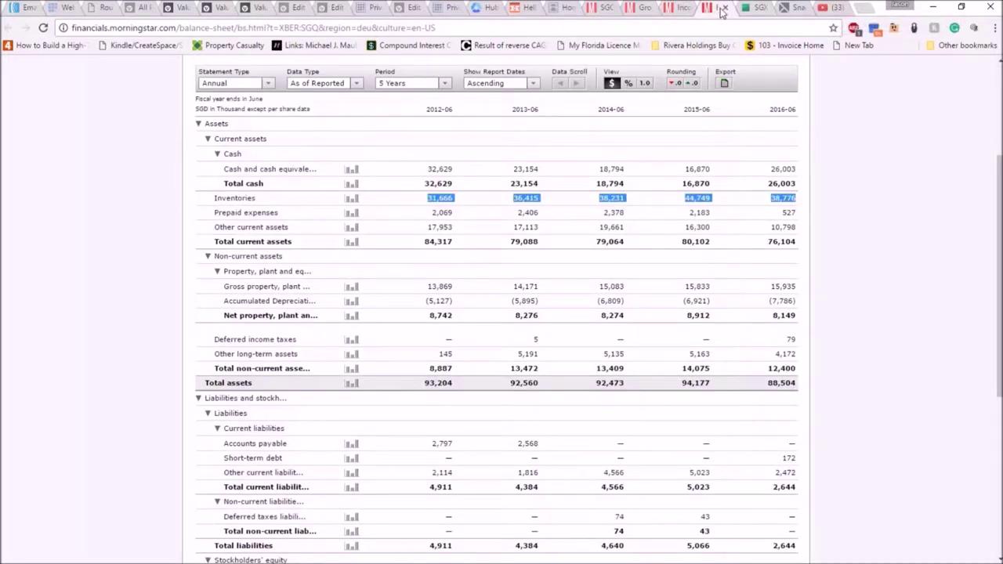
pyautogui.click(726, 8)
pyautogui.click(650, 11)
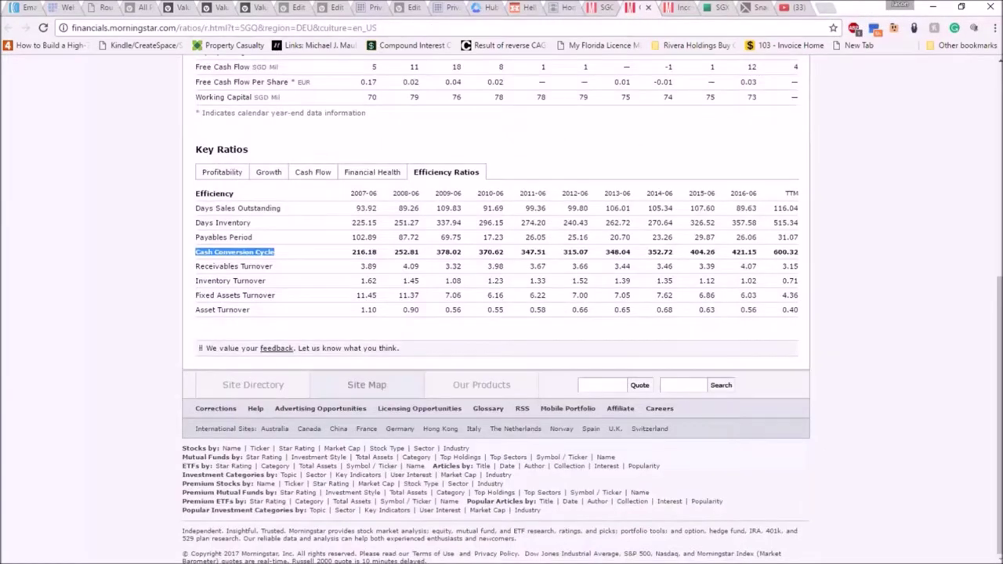
# Switch to the Word analysis and review the EV/EBIT, EV/FCF and two earnings yield bullets above the Notes heading
pyautogui.moveTo(506, 559)
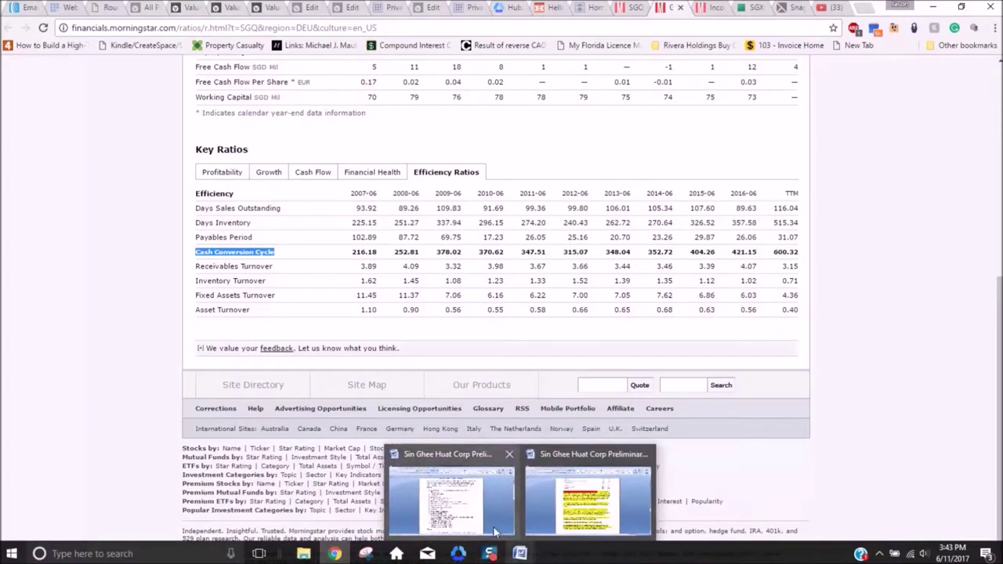
pyautogui.click(475, 514)
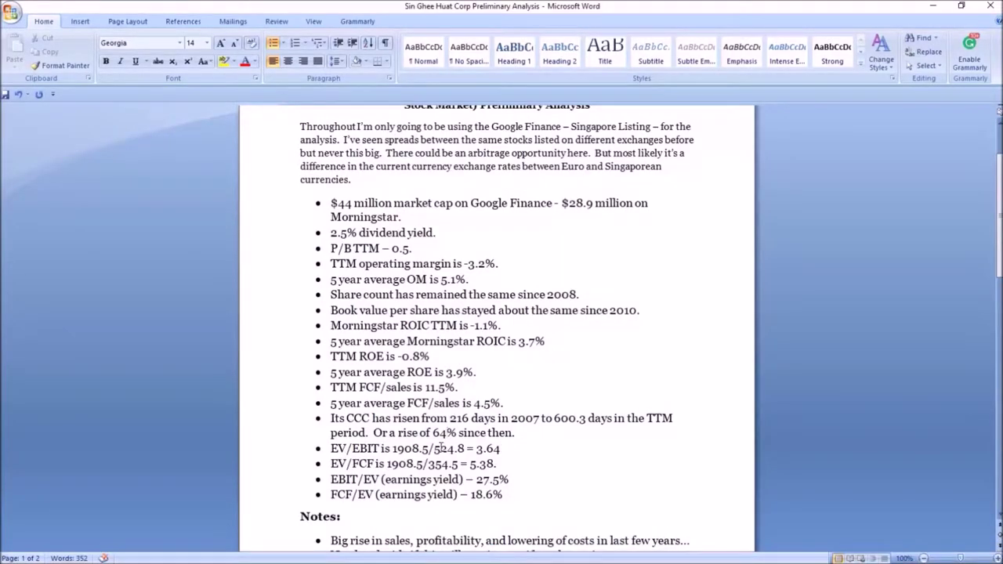
pyautogui.scroll(-1, 442, 448)
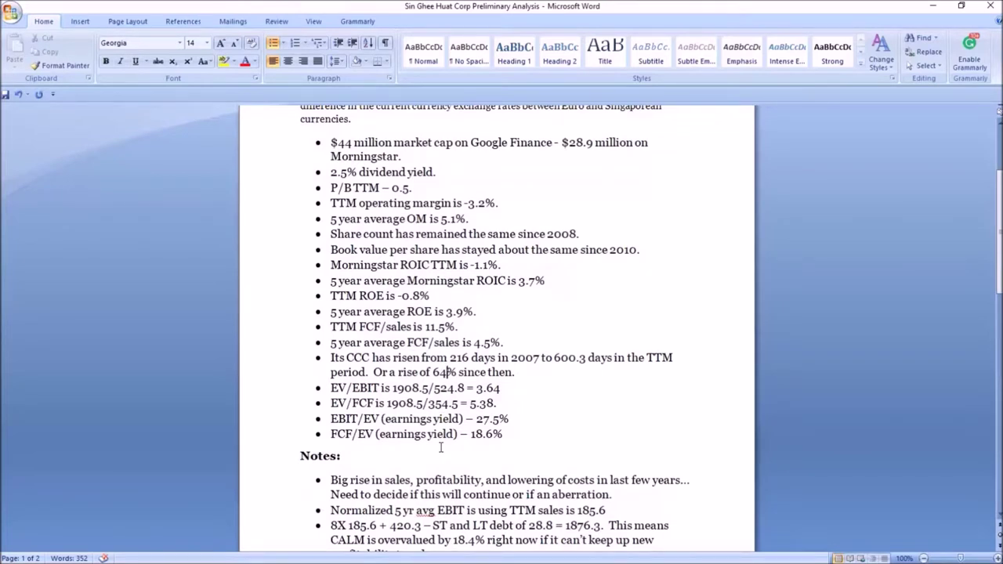
pyautogui.moveTo(340, 388); pyautogui.dragTo(523, 431)
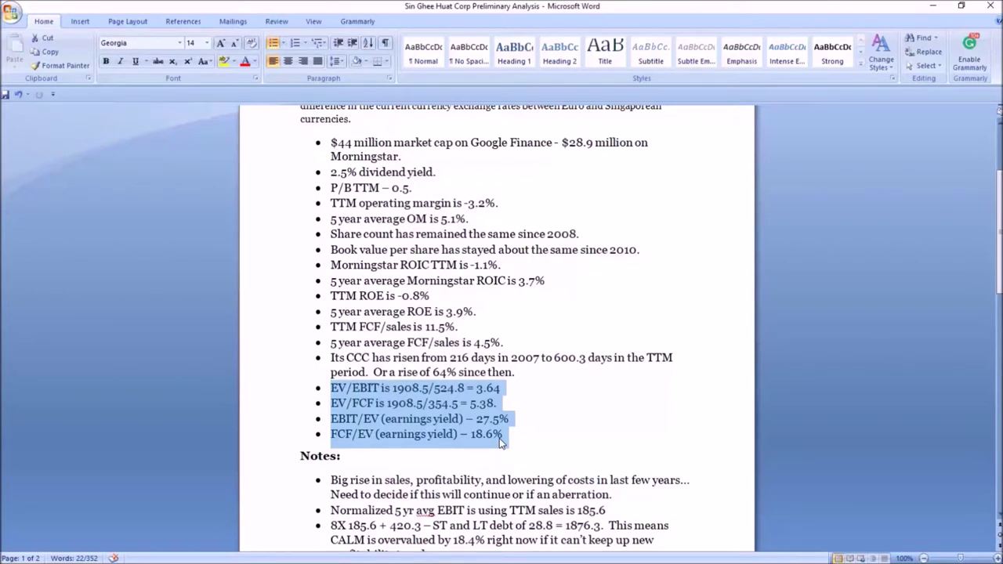
pyautogui.click(419, 461)
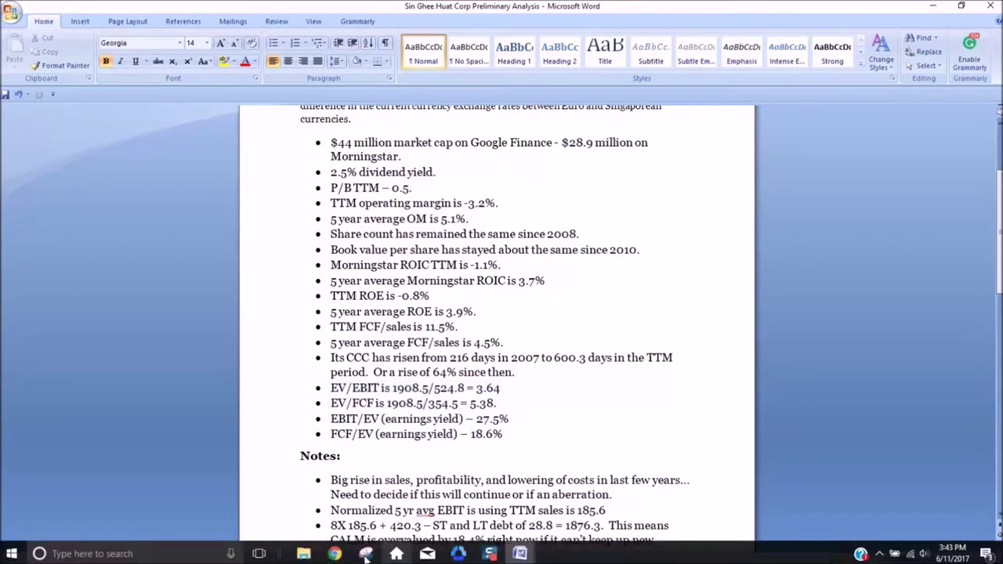
# Switch to Chrome and open the company's cash flow statement in a new tab from the income statement
pyautogui.click(351, 555)
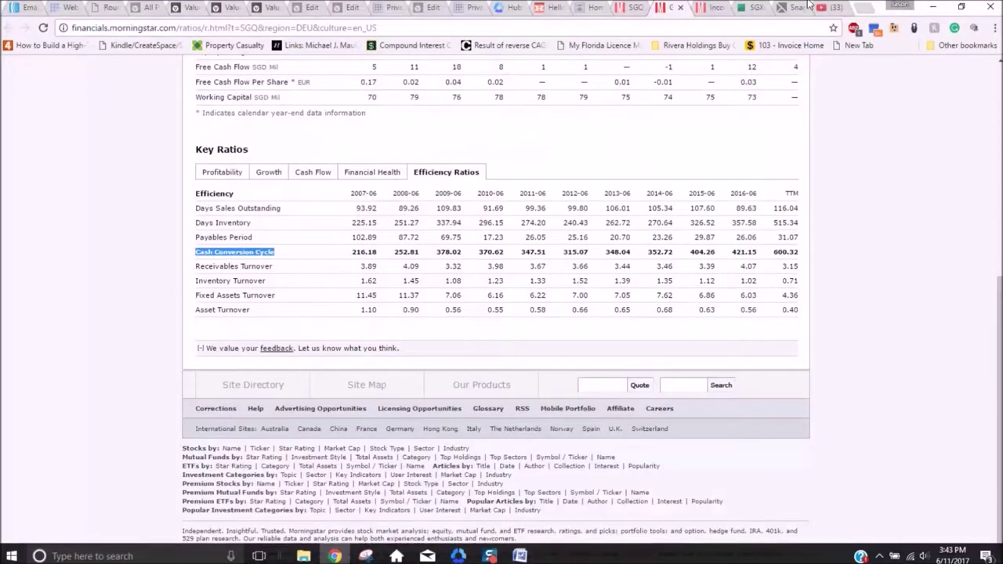
pyautogui.click(712, 8)
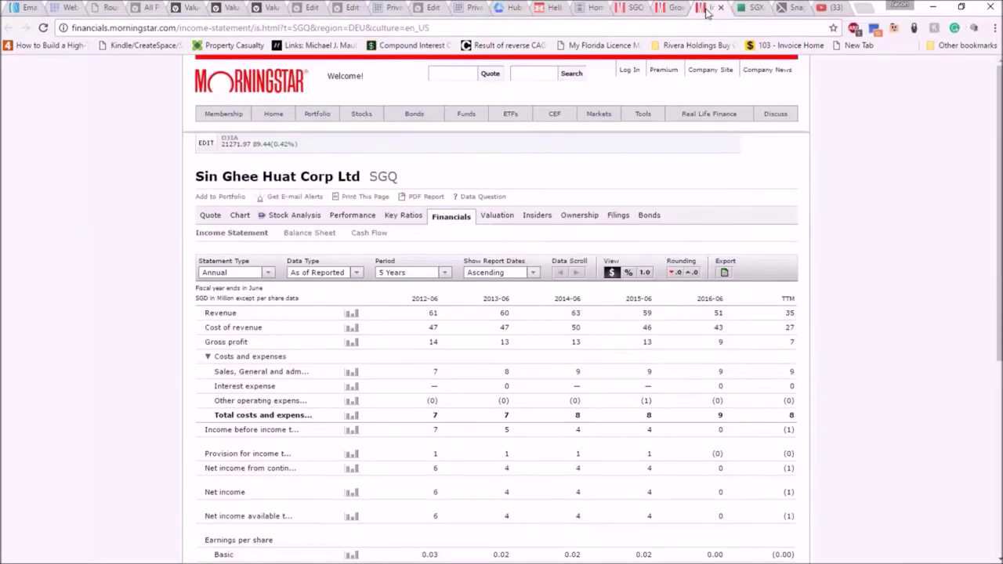
pyautogui.rightClick(381, 235)
pyautogui.click(416, 243)
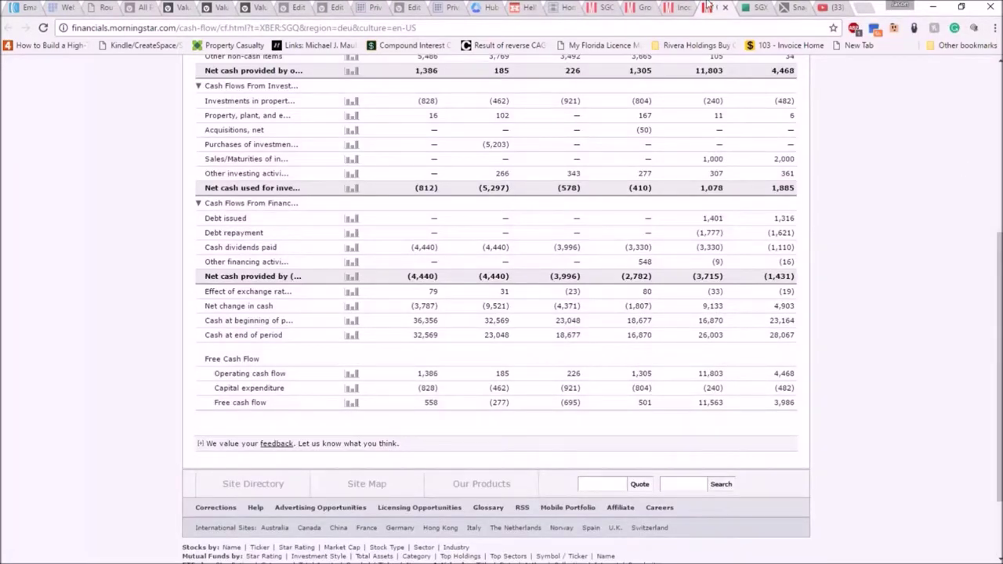
# Check the key ratios and the stock quote overview, and return to the Word analysis
pyautogui.click(633, 11)
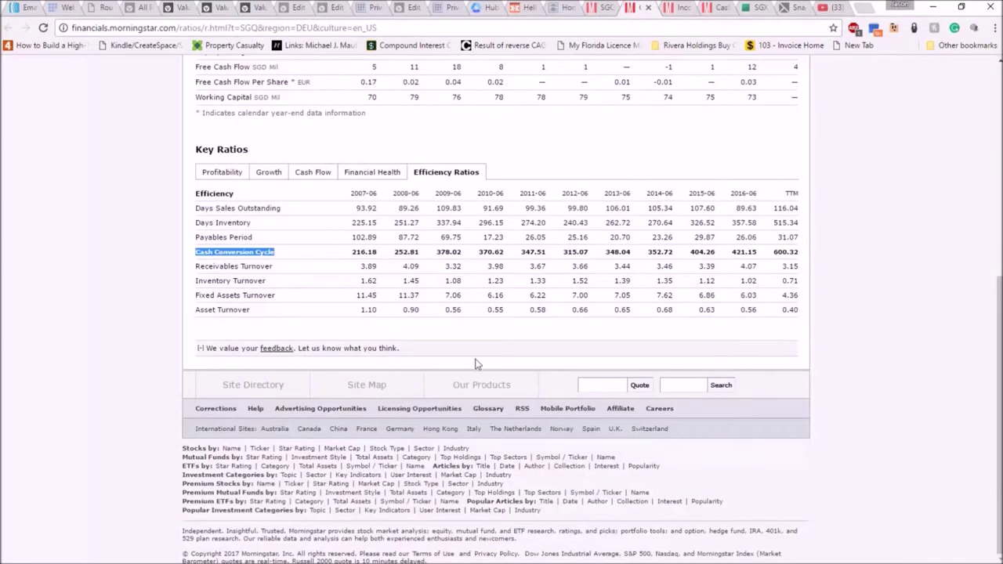
pyautogui.click(597, 11)
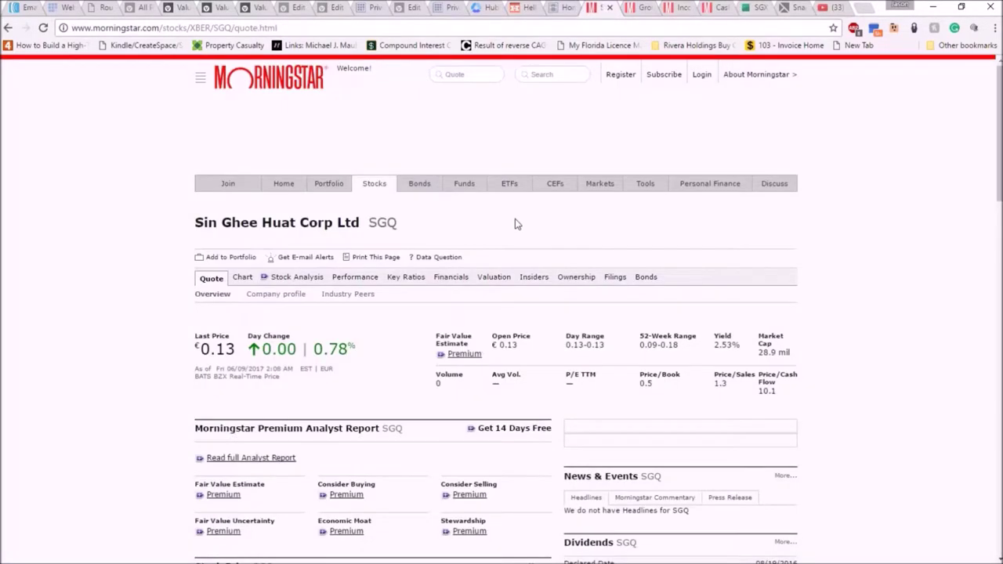
pyautogui.click(641, 11)
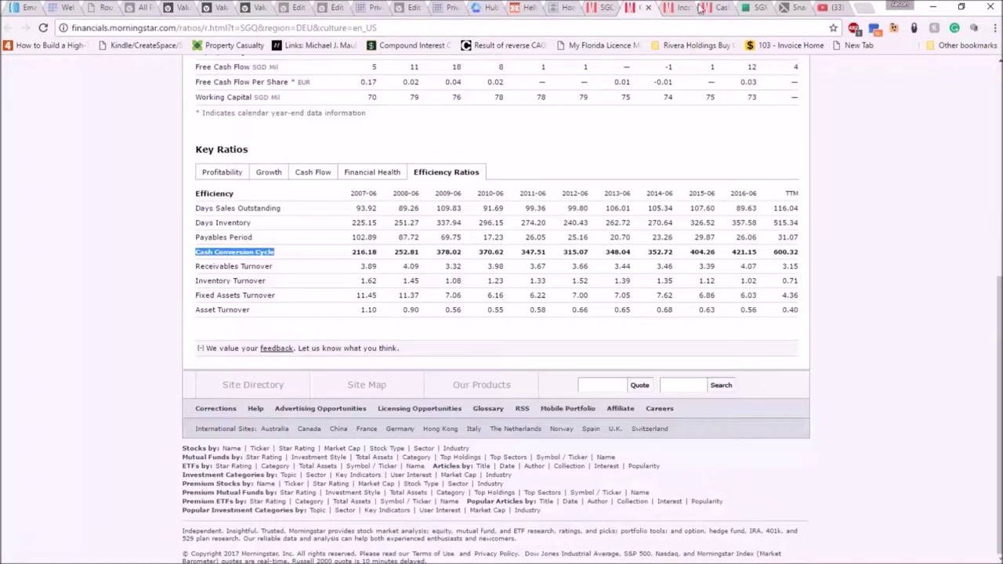
pyautogui.click(933, 7)
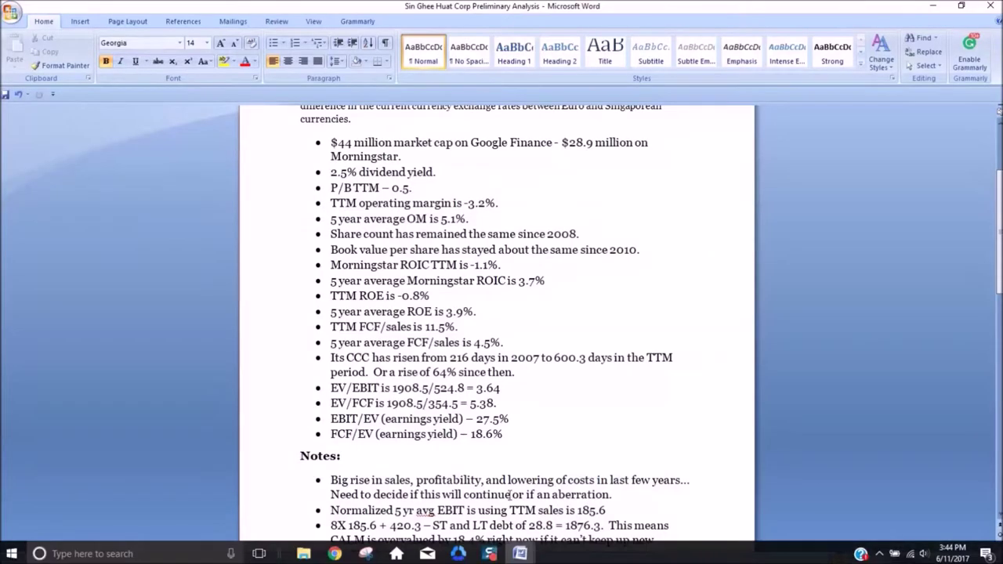
# Review the leftover CALM valuation, balance sheet and NOL bullets under the Notes heading
pyautogui.scroll(-3, 356, 444)
pyautogui.moveTo(331, 358); pyautogui.dragTo(669, 553)
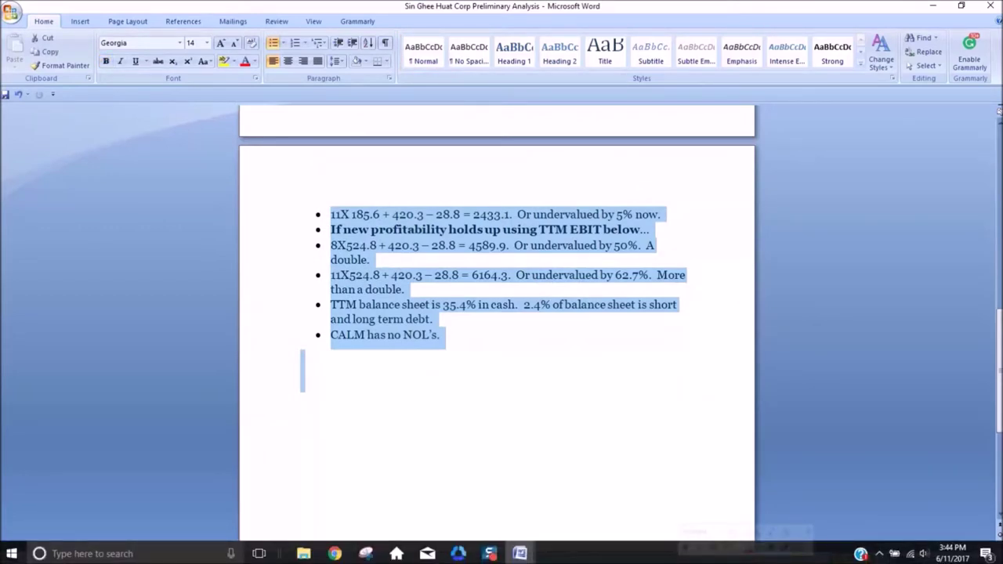
pyautogui.click(511, 319)
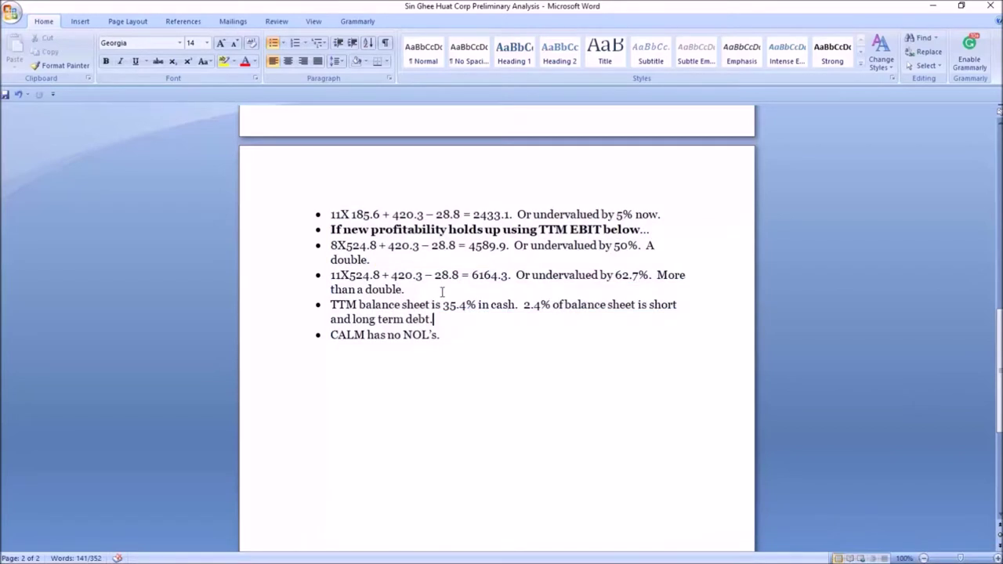
pyautogui.moveTo(331, 229); pyautogui.dragTo(569, 230)
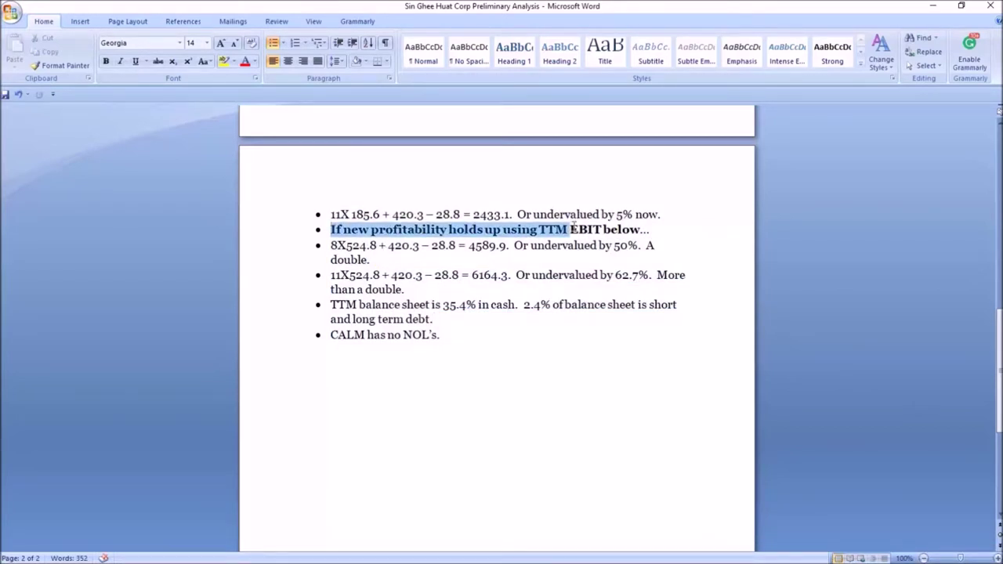
pyautogui.scroll(4, 517, 253)
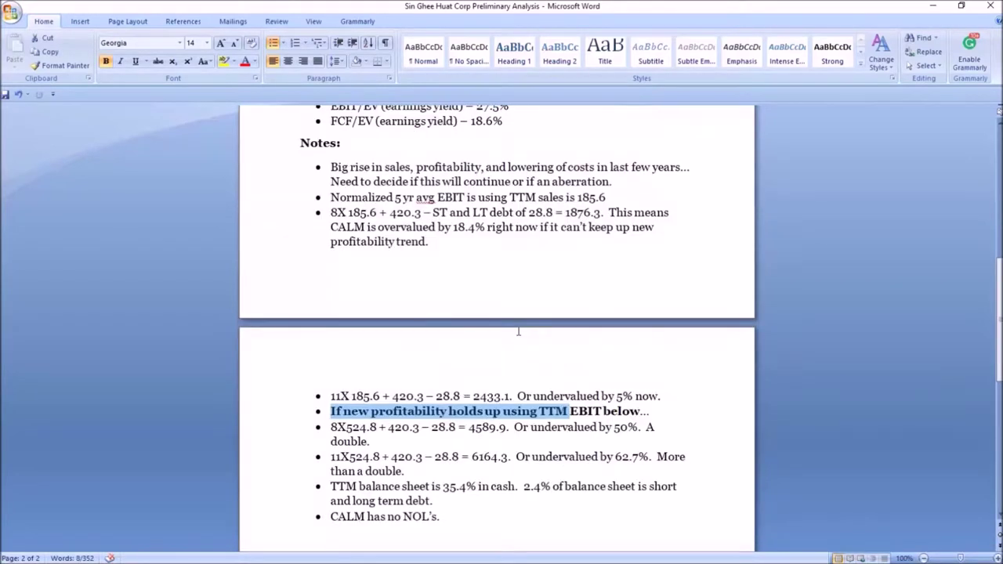
pyautogui.moveTo(457, 518); pyautogui.dragTo(332, 167)
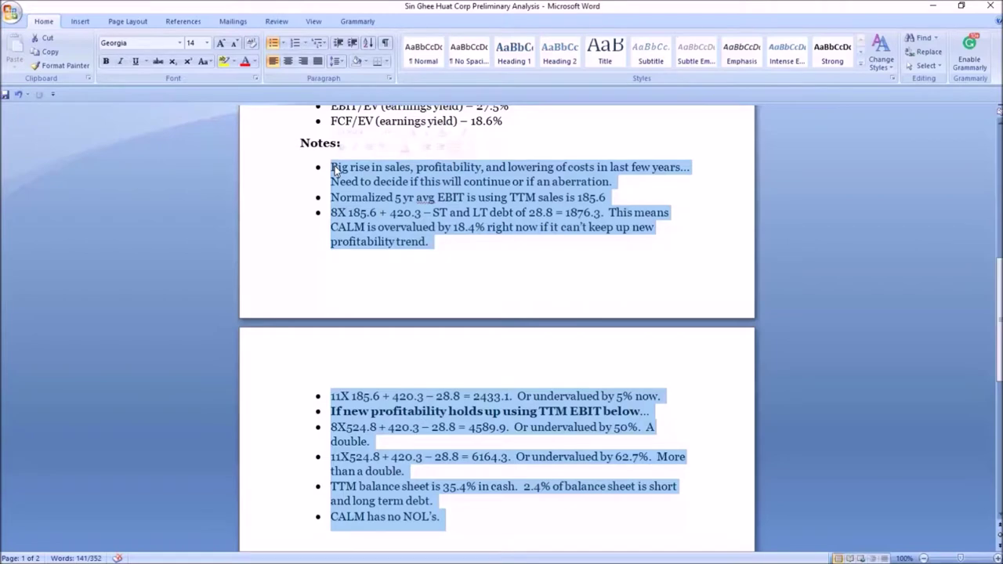
pyautogui.click(431, 278)
# Switch to Chrome and check the Cash & Short-Term Investments row in Morningstar's Financial Health ratios
pyautogui.click(335, 554)
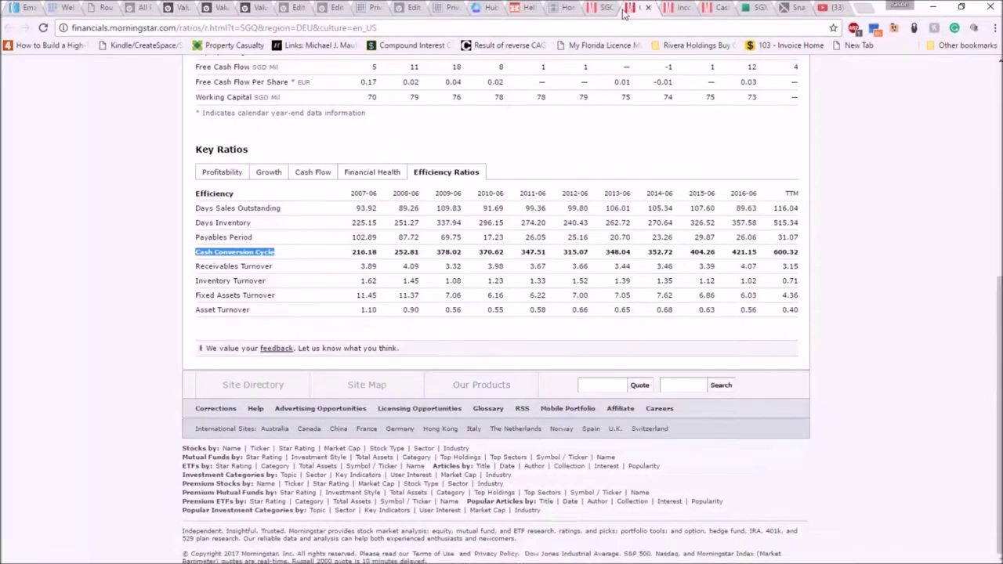
pyautogui.click(374, 172)
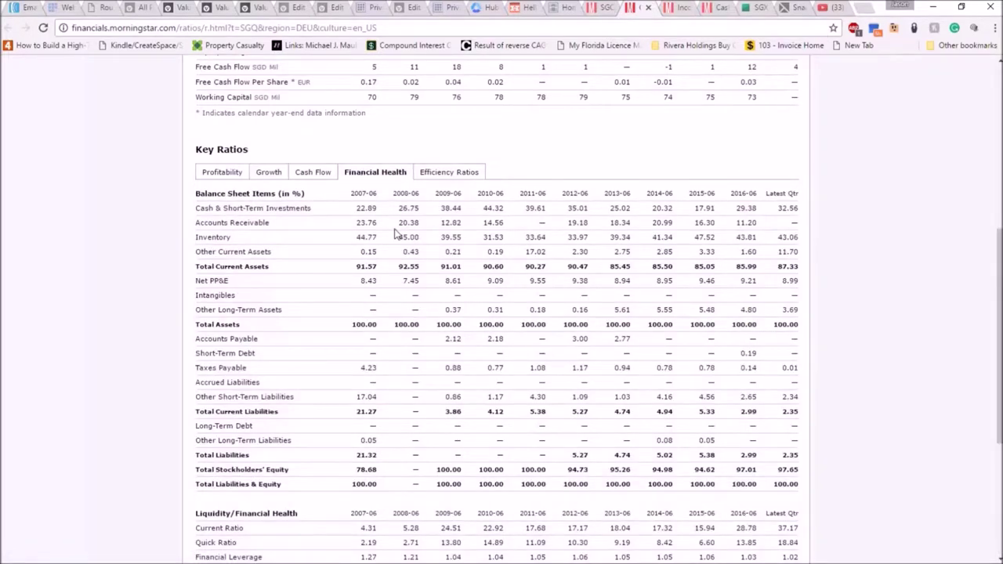
pyautogui.moveTo(217, 208); pyautogui.dragTo(800, 208)
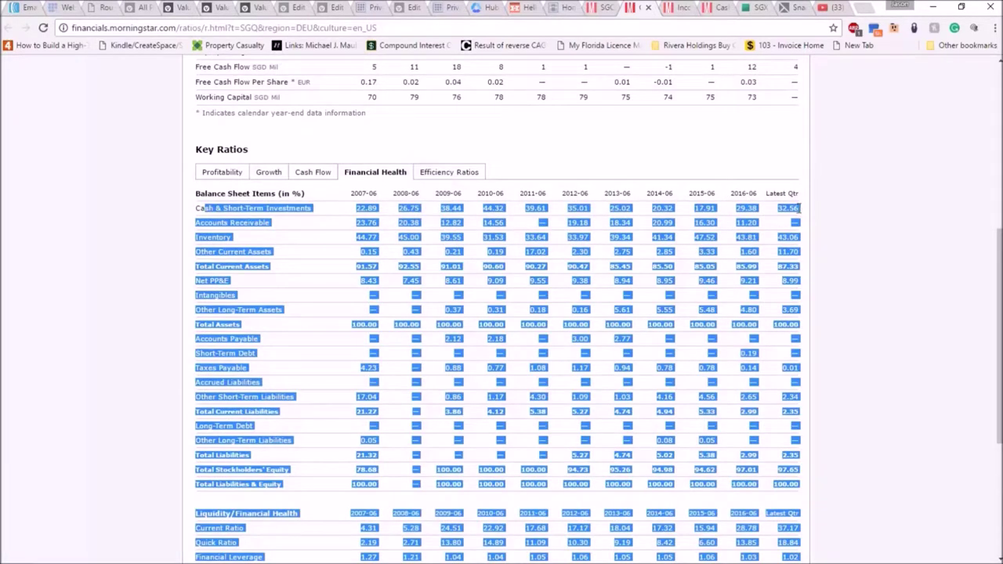
pyautogui.click(274, 248)
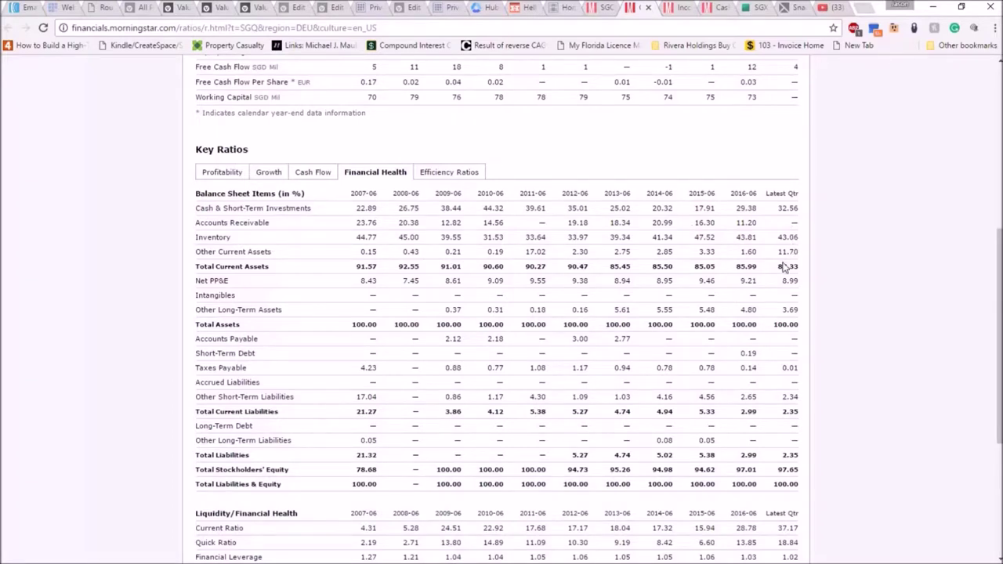
# Check the Short-Term Debt and Long-Term Debt rows for the latest quarter, and return to the stock quote overview
pyautogui.scroll(-1, 618, 346)
pyautogui.moveTo(227, 290); pyautogui.dragTo(803, 293)
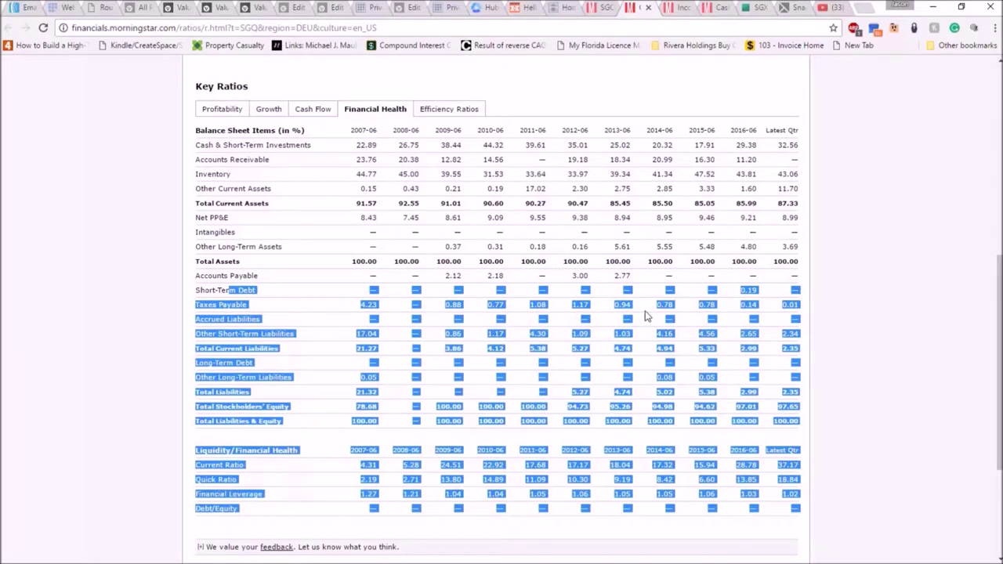
pyautogui.click(216, 362)
pyautogui.moveTo(823, 368); pyautogui.dragTo(337, 359)
pyautogui.click(798, 290)
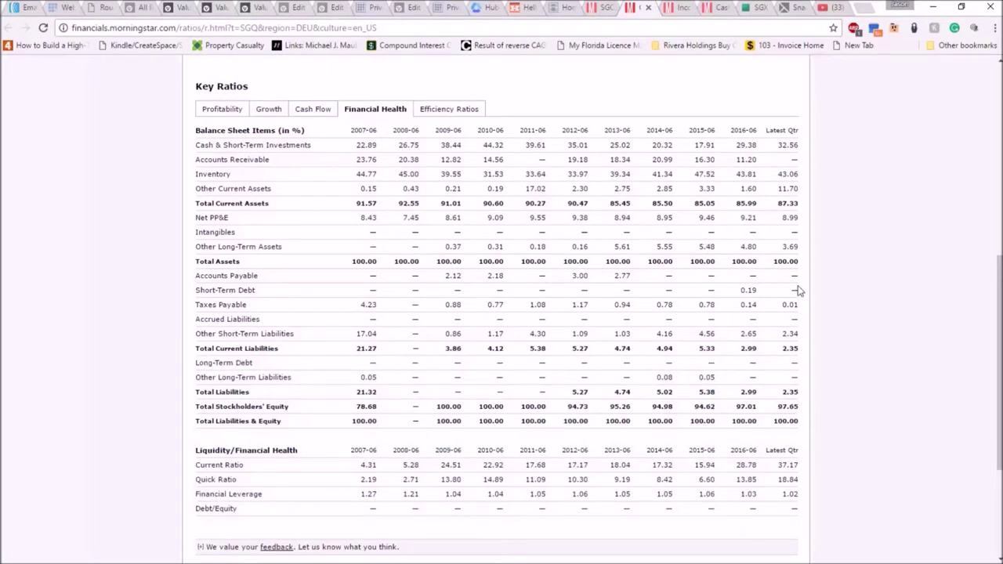
pyautogui.moveTo(798, 294)
pyautogui.mouseDown()
pyautogui.moveTo(800, 518)
pyautogui.moveTo(667, 292)
pyautogui.moveTo(805, 305)
pyautogui.mouseUp()
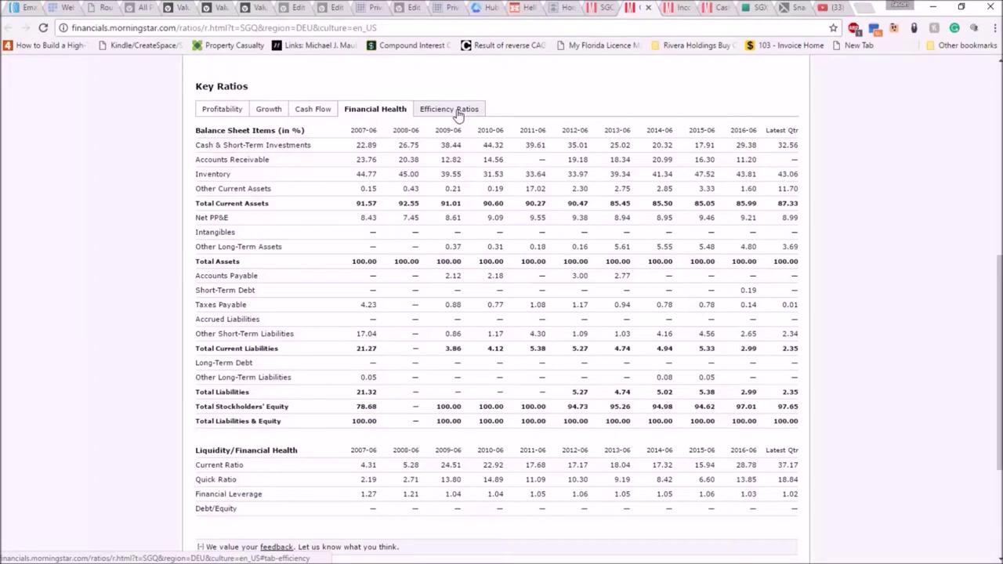
pyautogui.click(599, 11)
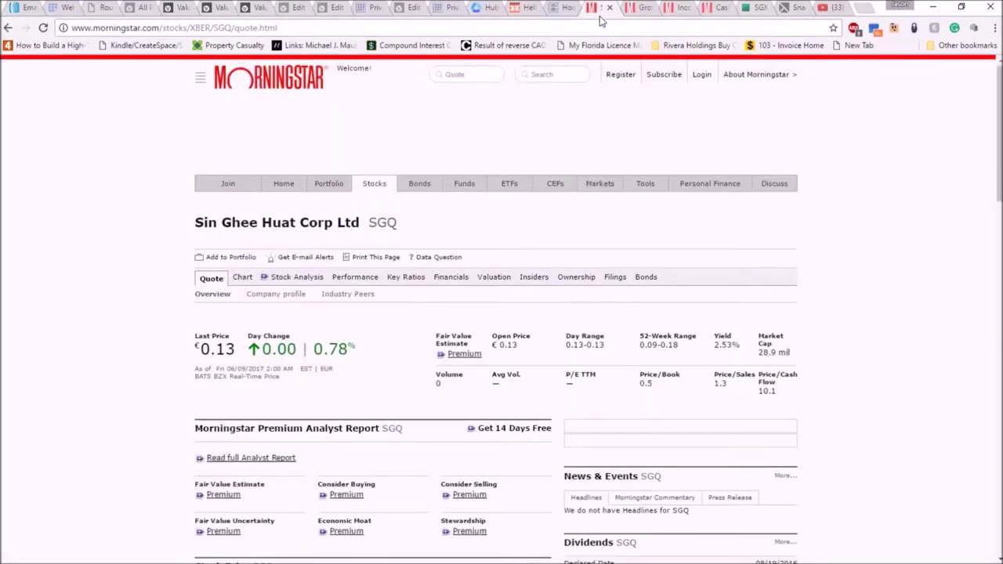
# Switch to the Word analysis and delete all the old CALM bullets under the Notes heading
pyautogui.moveTo(520, 554)
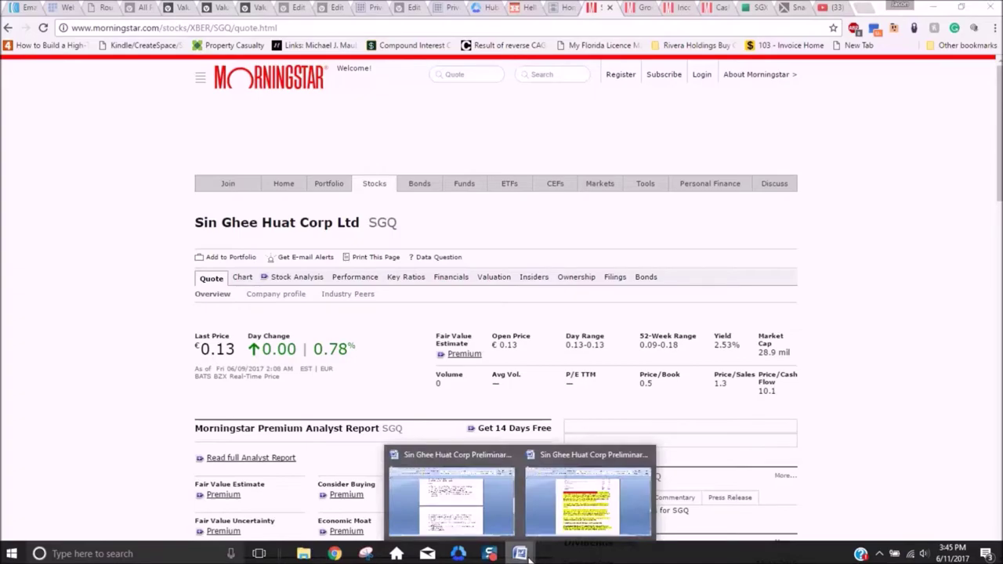
pyautogui.click(413, 504)
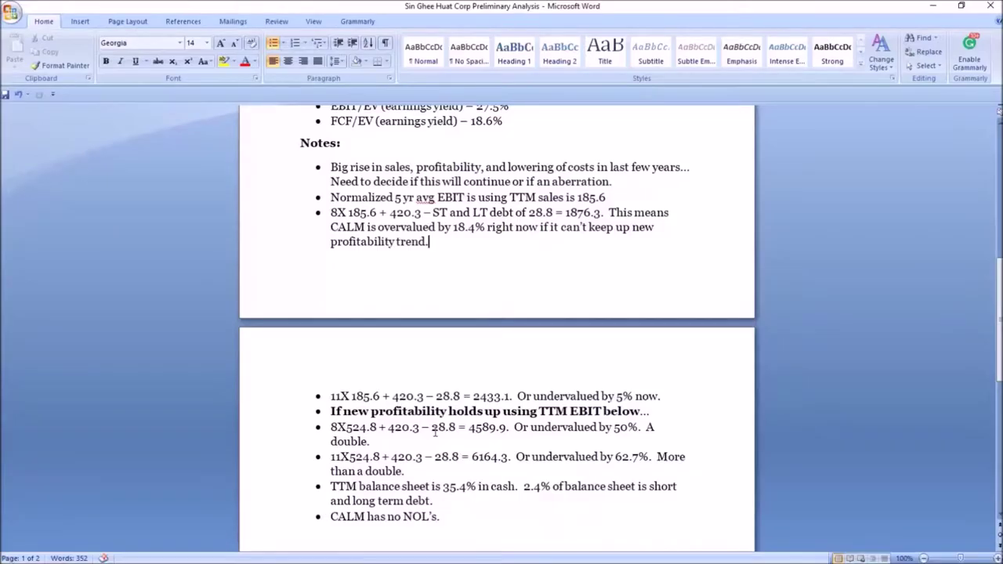
pyautogui.moveTo(330, 213); pyautogui.dragTo(636, 242)
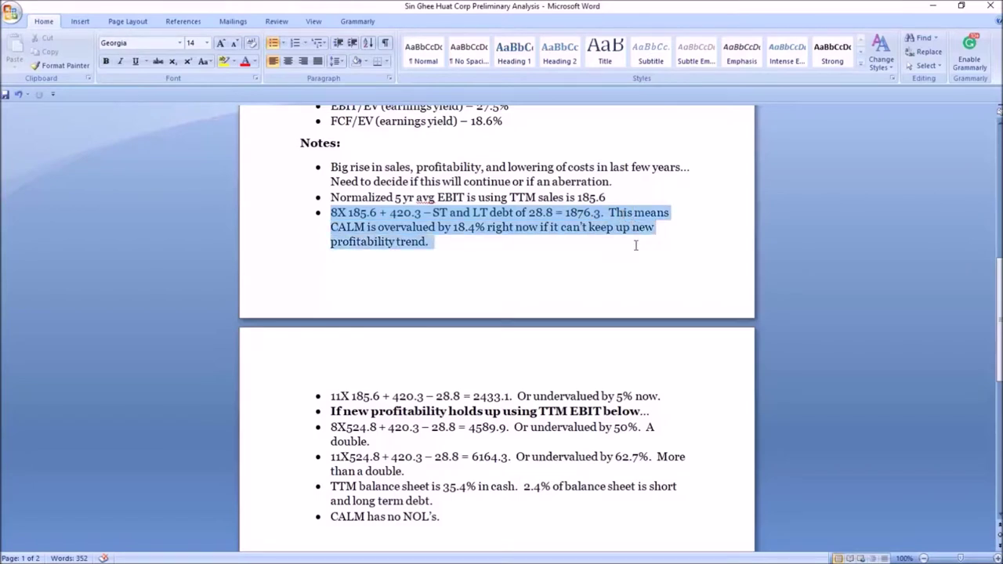
pyautogui.moveTo(444, 519); pyautogui.dragTo(314, 178)
pyautogui.press('Delete')
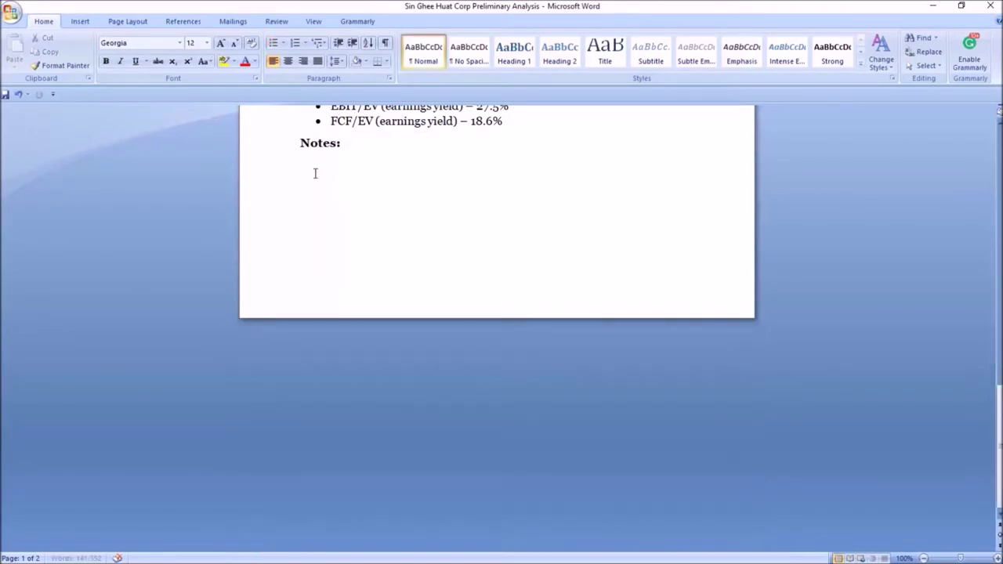
pyautogui.press('BackSpace')
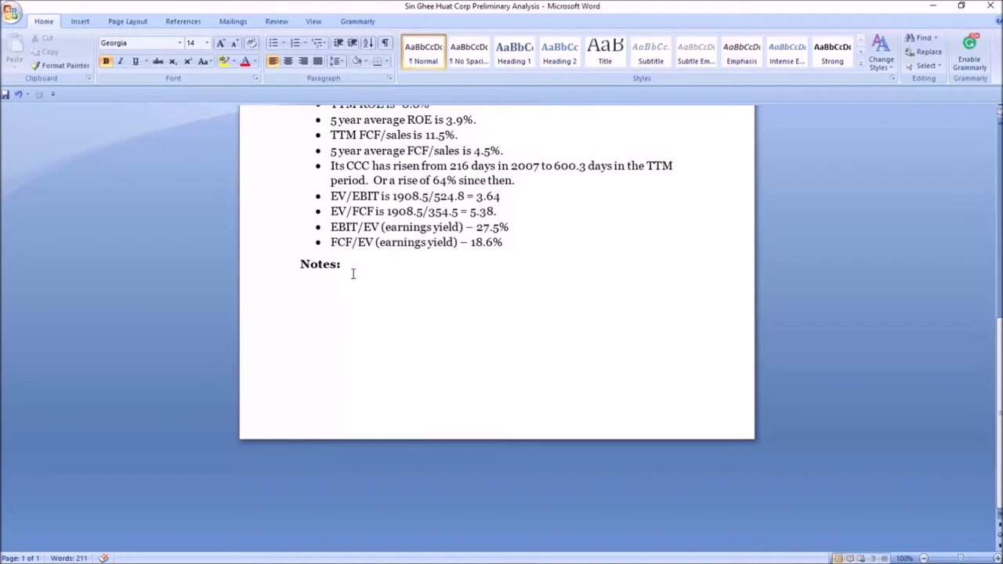
# Replace the values of the EV/EBIT and EBIT/EV (earnings yield) bullets with N/A
pyautogui.scroll(1, 352, 275)
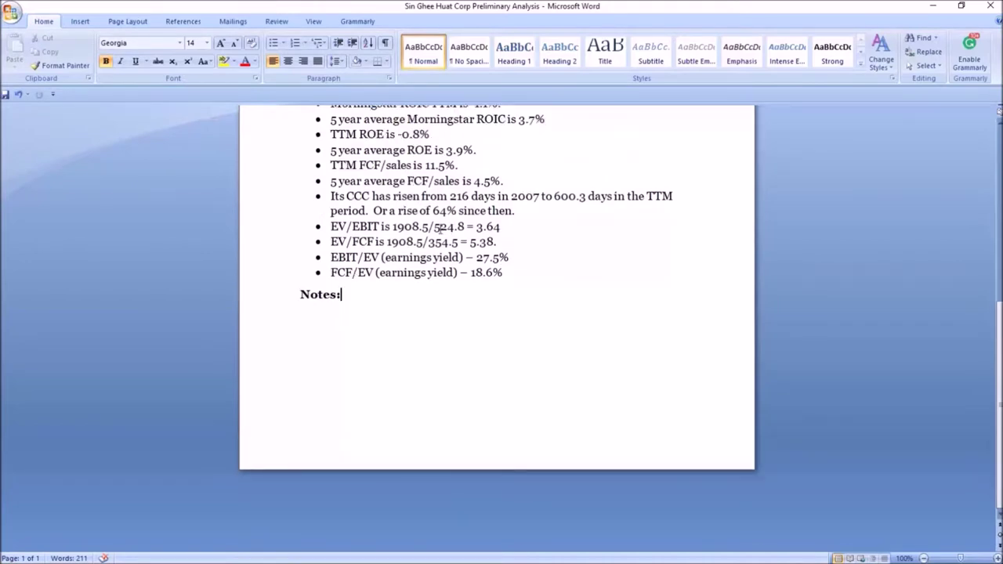
pyautogui.moveTo(393, 226); pyautogui.dragTo(512, 227)
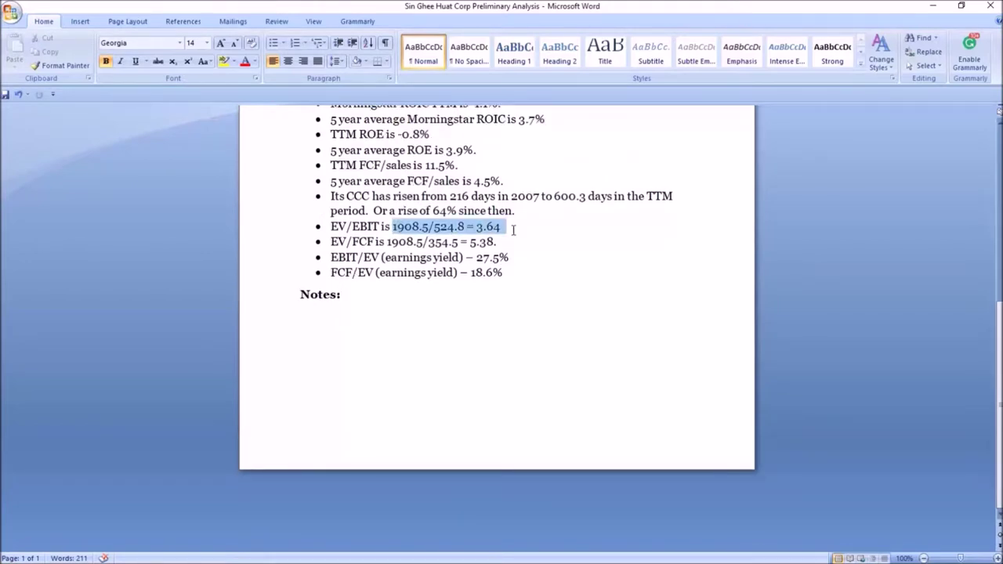
pyautogui.write('n')
pyautogui.press('BackSpace')
pyautogui.write('N/A')
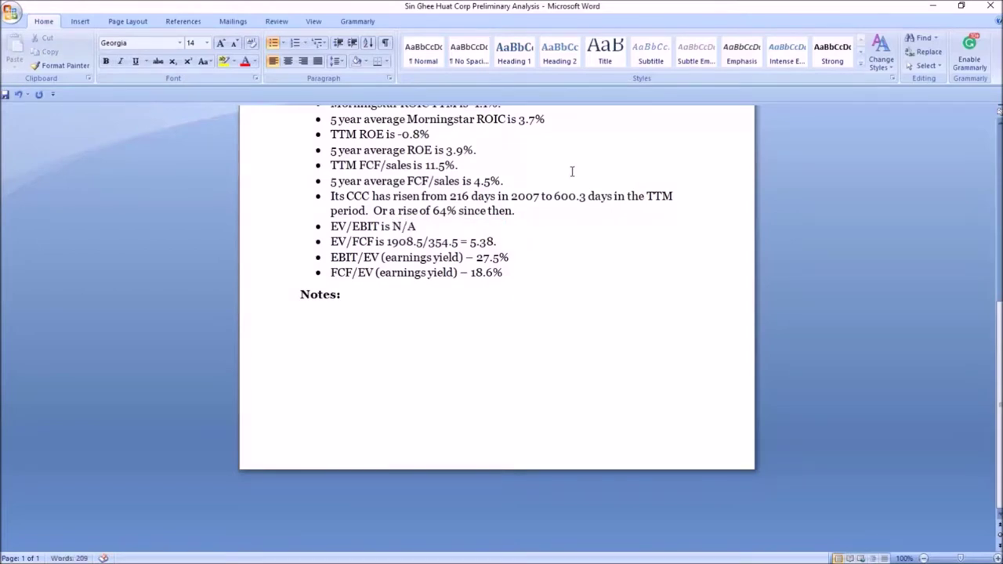
pyautogui.moveTo(477, 257); pyautogui.dragTo(511, 257)
pyautogui.write('N')
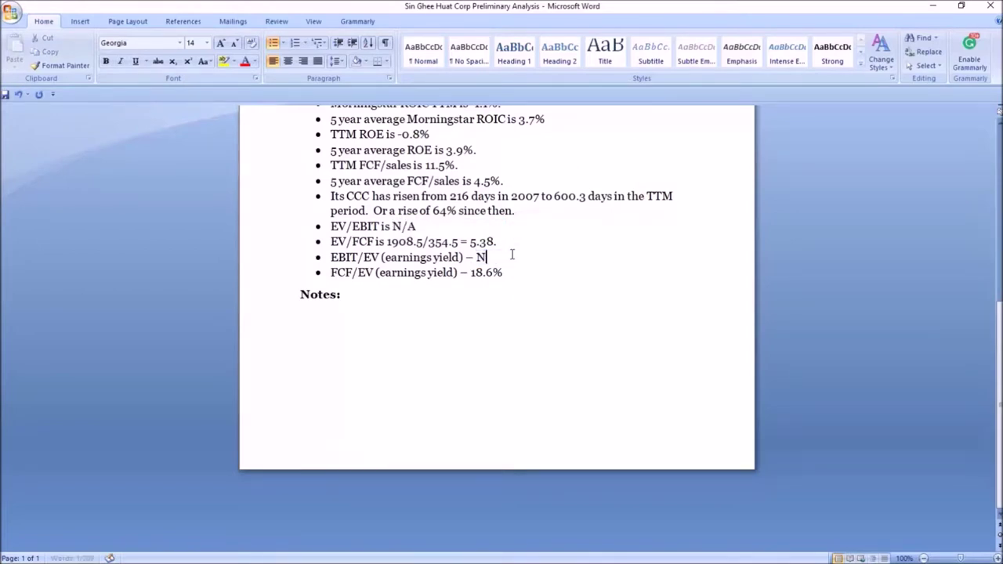
pyautogui.write('/A')
# Add the explanation "– EBIT is negative in TTM period." after N/A in the EV/EBIT bullet
pyautogui.click(452, 228)
pyautogui.write('- EBIT is nega')
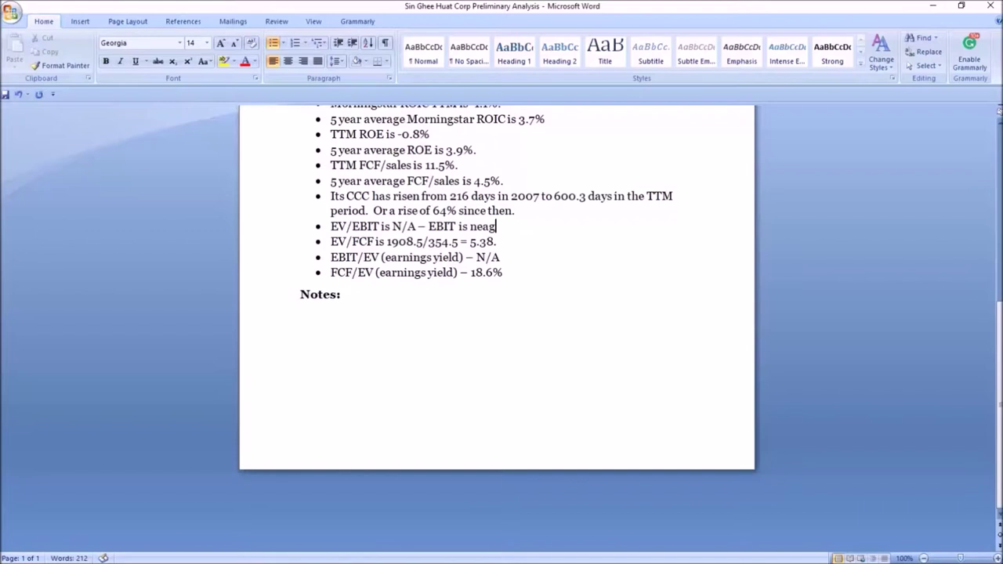
pyautogui.write('tive in T')
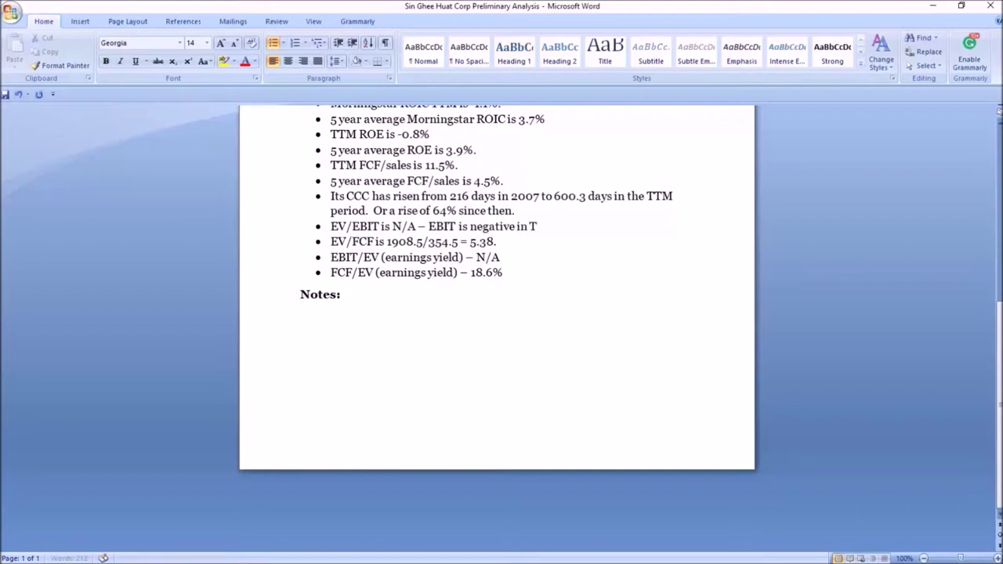
pyautogui.write('TM period.')
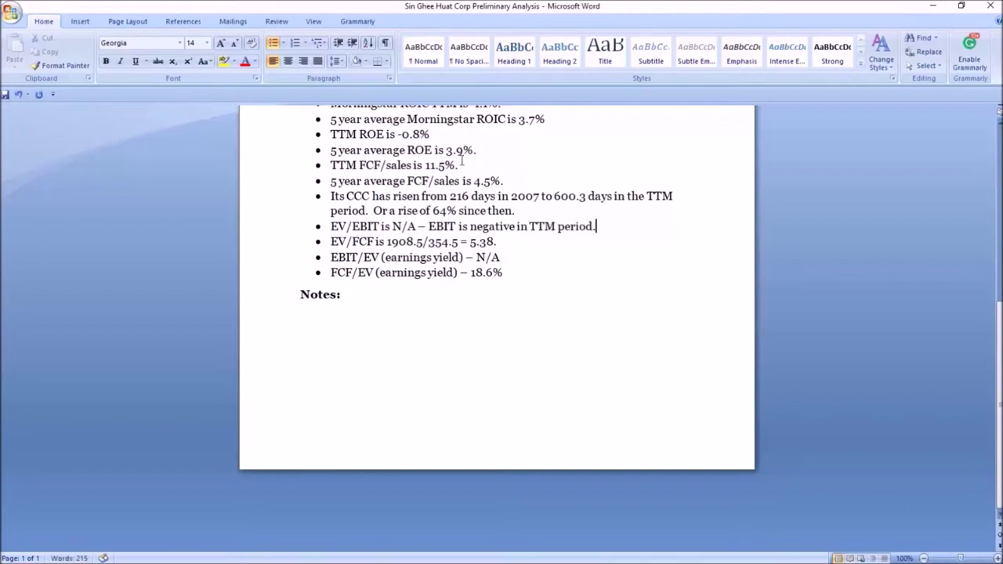
# Copy the text "EBIT is negative in TTM period." to the end of the EBIT/EV bullet, after a dash
pyautogui.moveTo(596, 227); pyautogui.dragTo(436, 229)
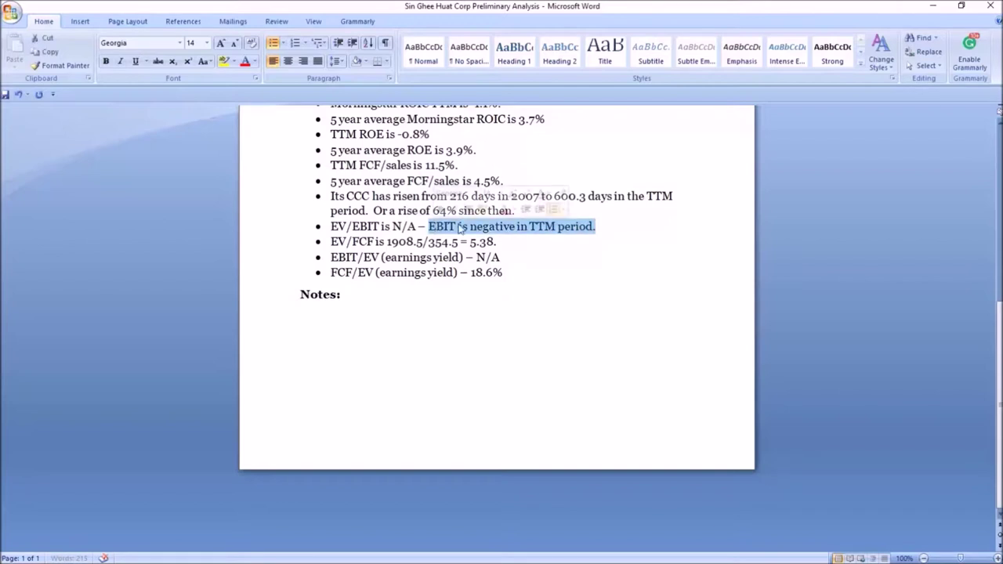
pyautogui.rightClick(465, 226)
pyautogui.click(506, 244)
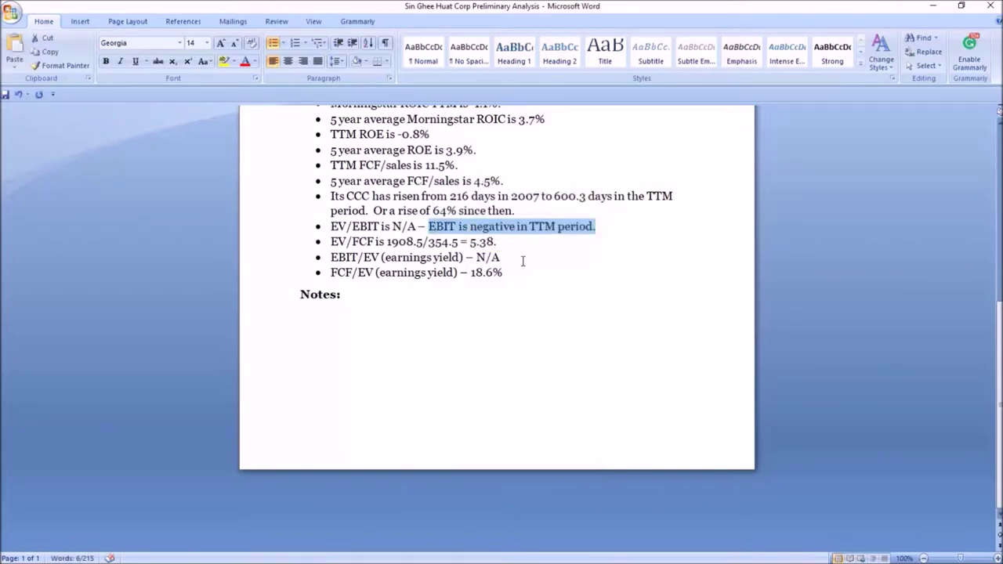
pyautogui.doubleClick(520, 263)
pyautogui.click(519, 263)
pyautogui.write('-')
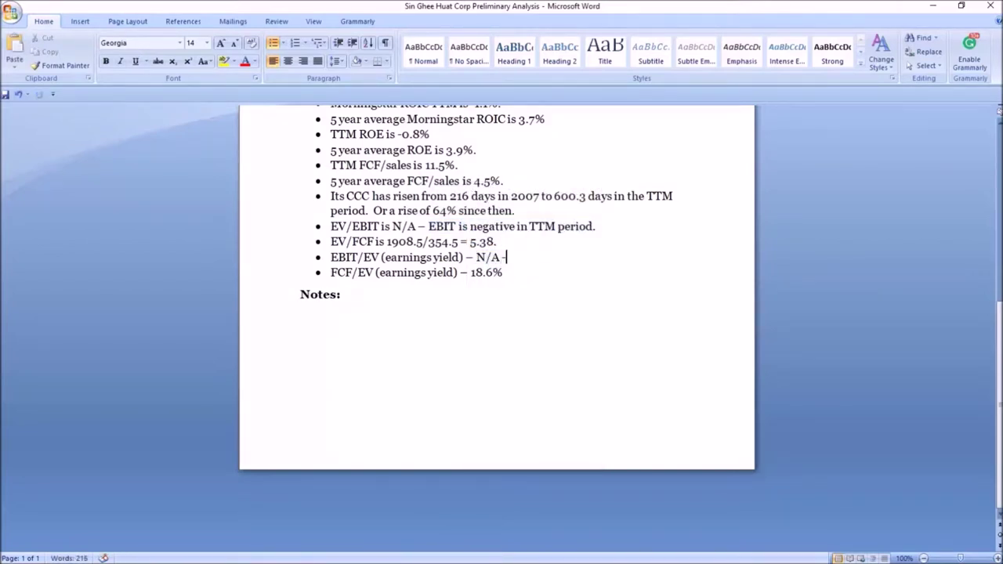
pyautogui.rightClick(525, 264)
pyautogui.click(558, 298)
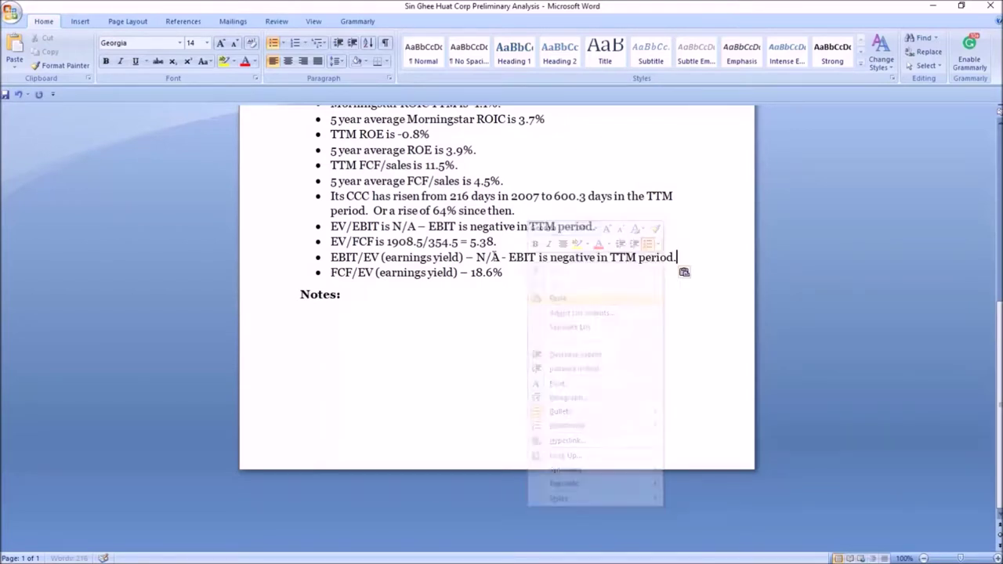
pyautogui.click(538, 257)
pyautogui.press('BackSpace')
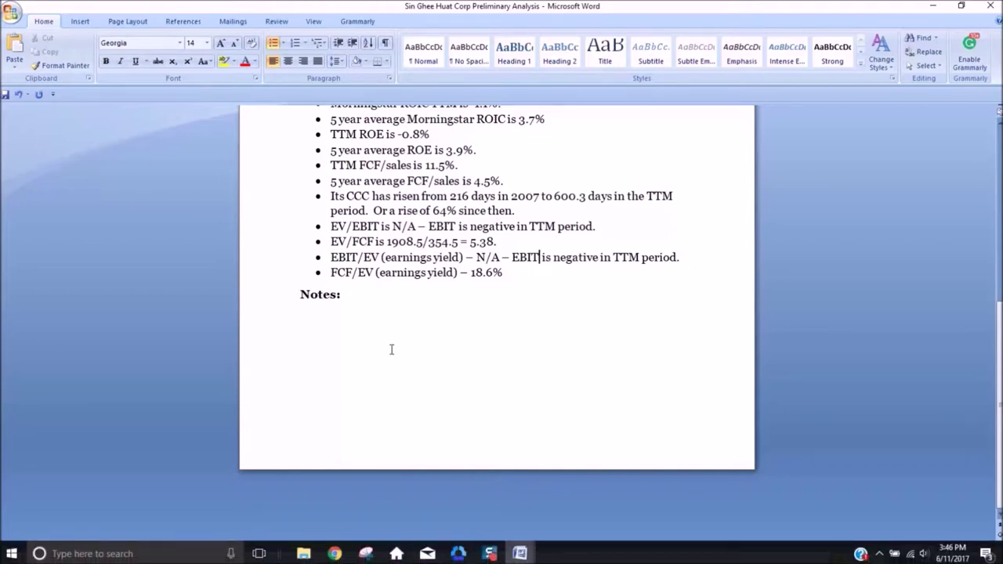
# Switch to Chrome and compare the market cap on Google Finance with the Morningstar quote and its currency
pyautogui.moveTo(352, 556)
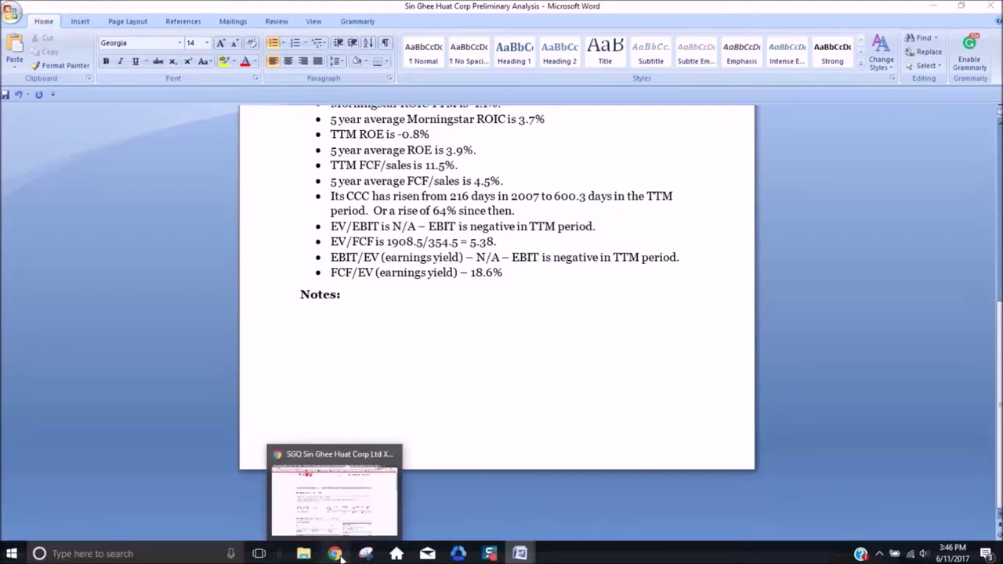
pyautogui.click(337, 498)
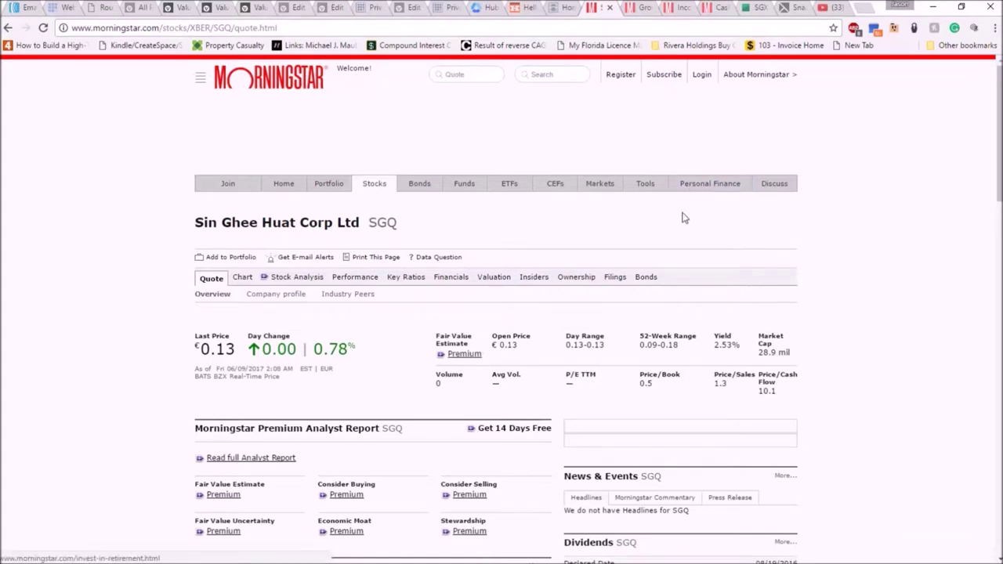
pyautogui.click(750, 9)
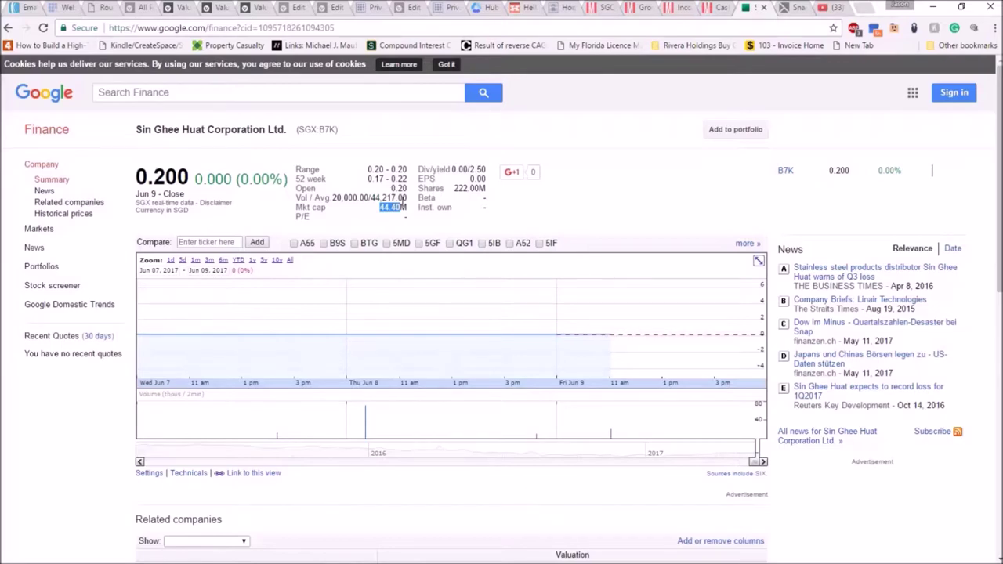
pyautogui.click(600, 11)
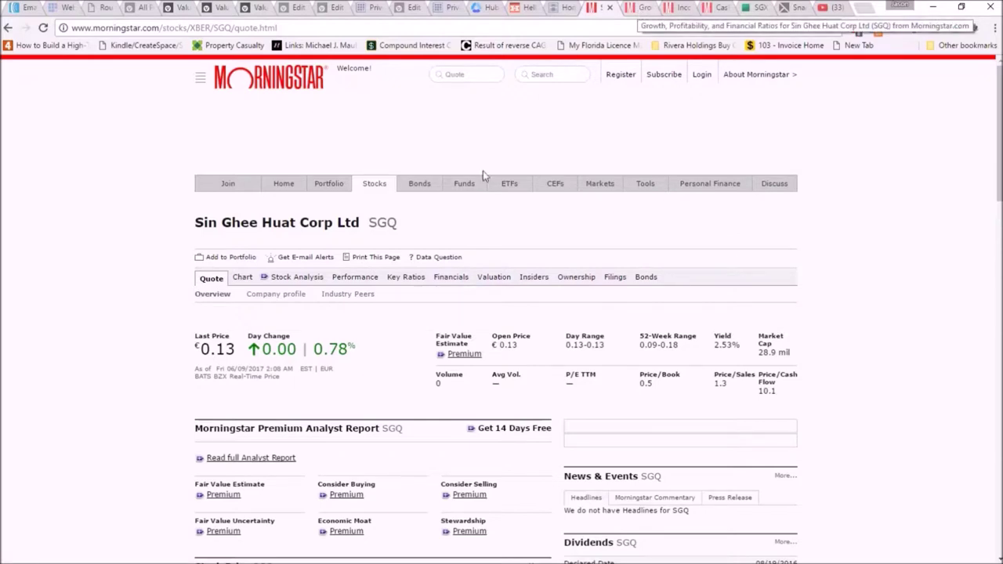
pyautogui.doubleClick(326, 370)
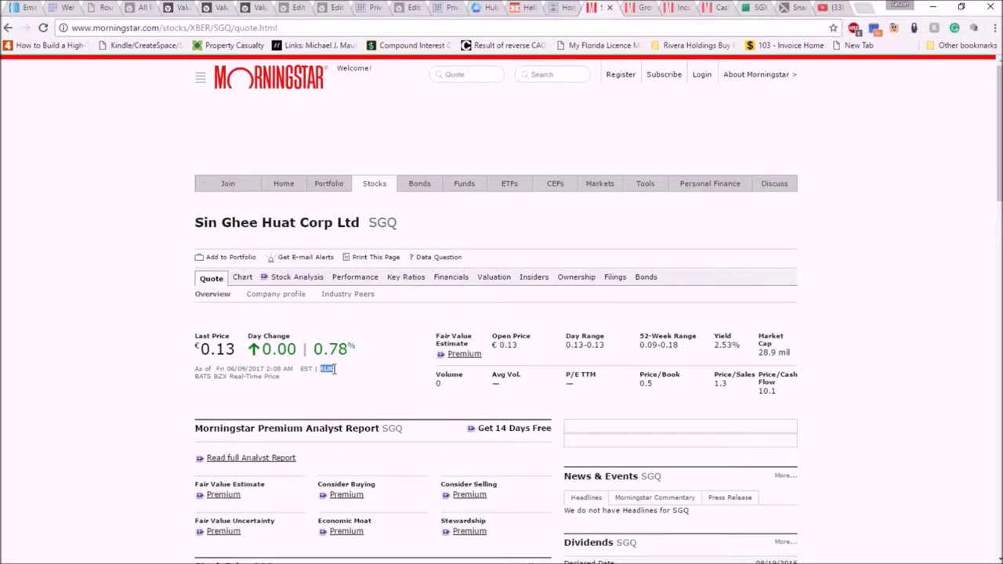
# Check the Morningstar market cap, then review the Financial Health ratios and income statement pages for Sin Ghee Huat
pyautogui.tripleClick(759, 358)
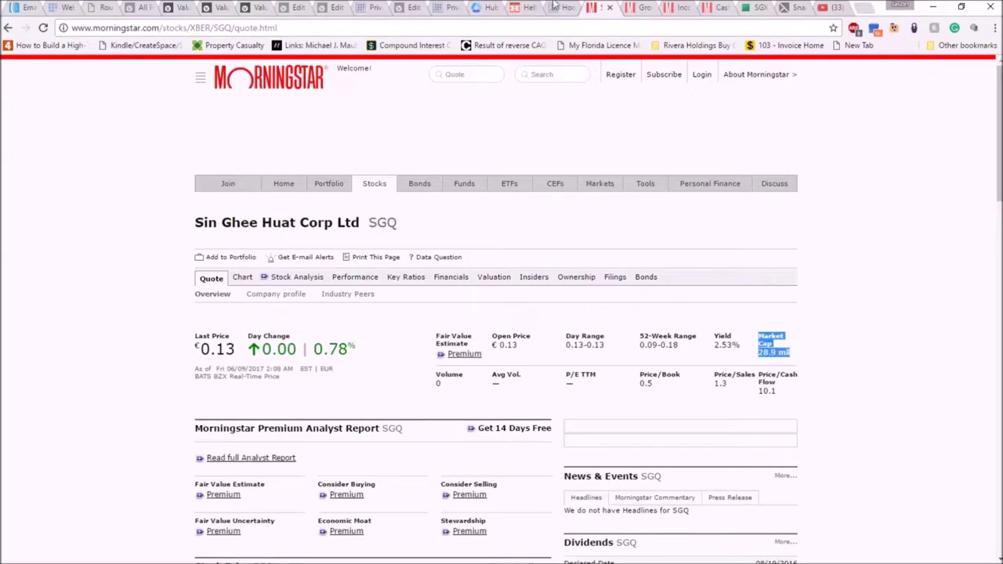
pyautogui.click(634, 10)
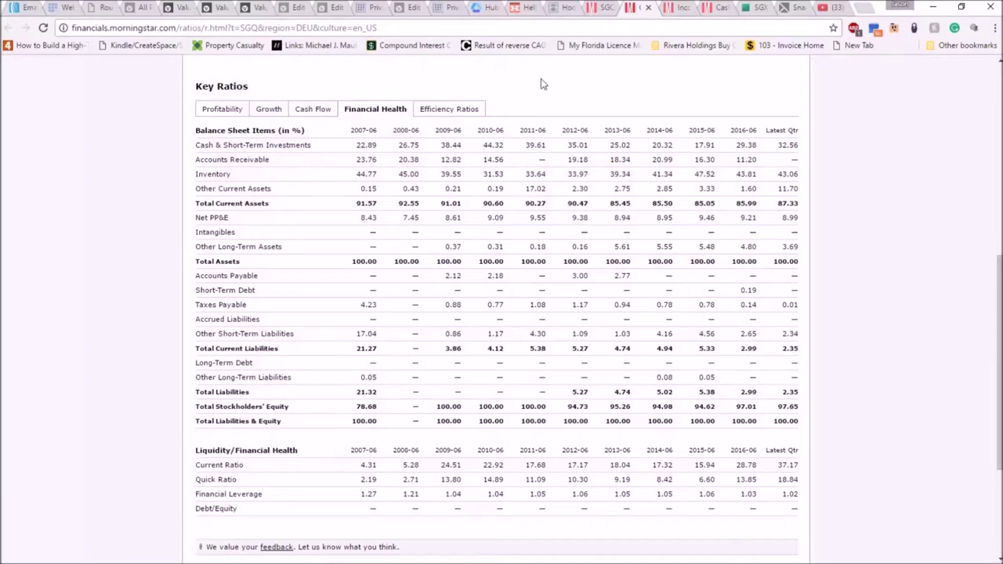
pyautogui.click(595, 9)
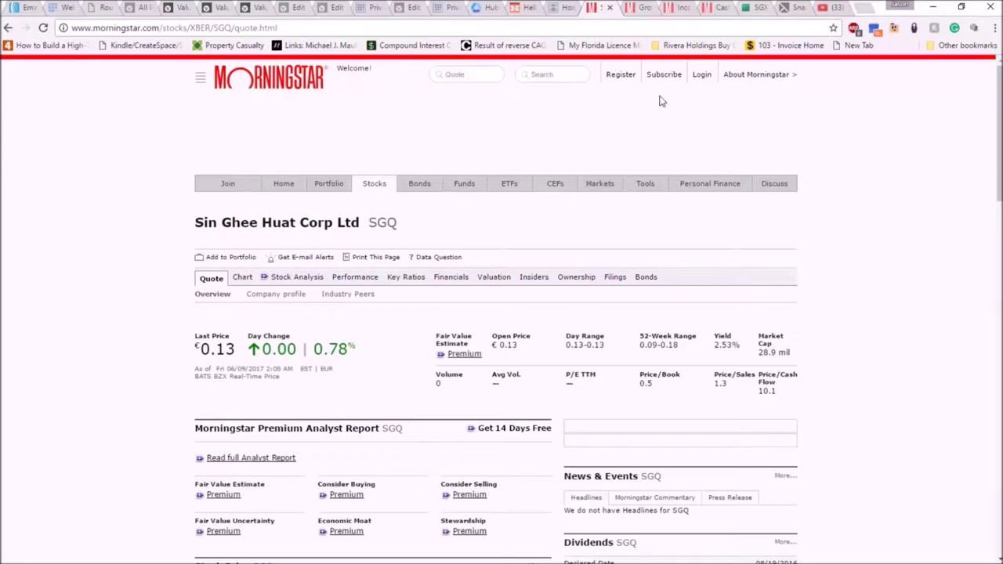
pyautogui.click(639, 7)
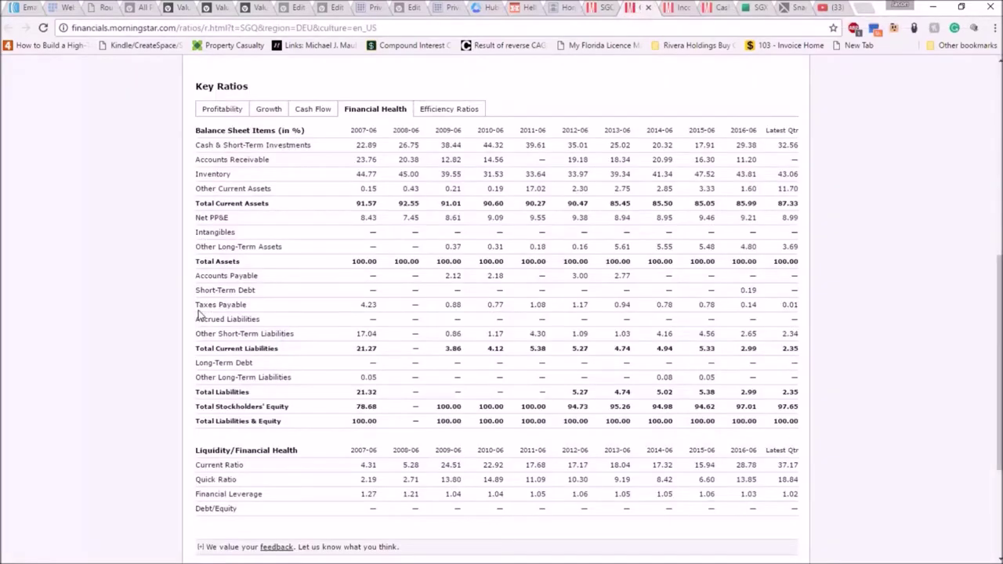
pyautogui.click(682, 12)
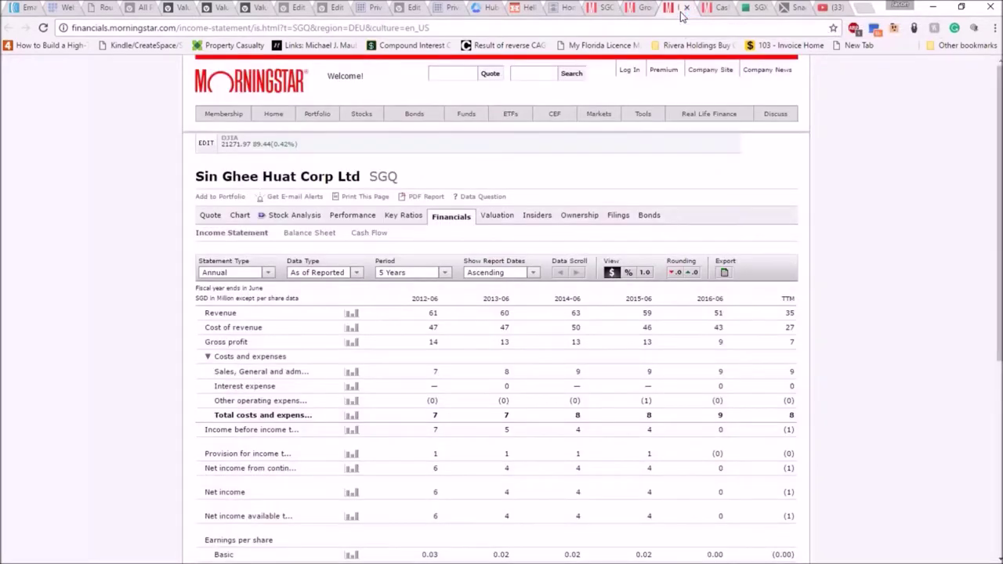
pyautogui.click(599, 9)
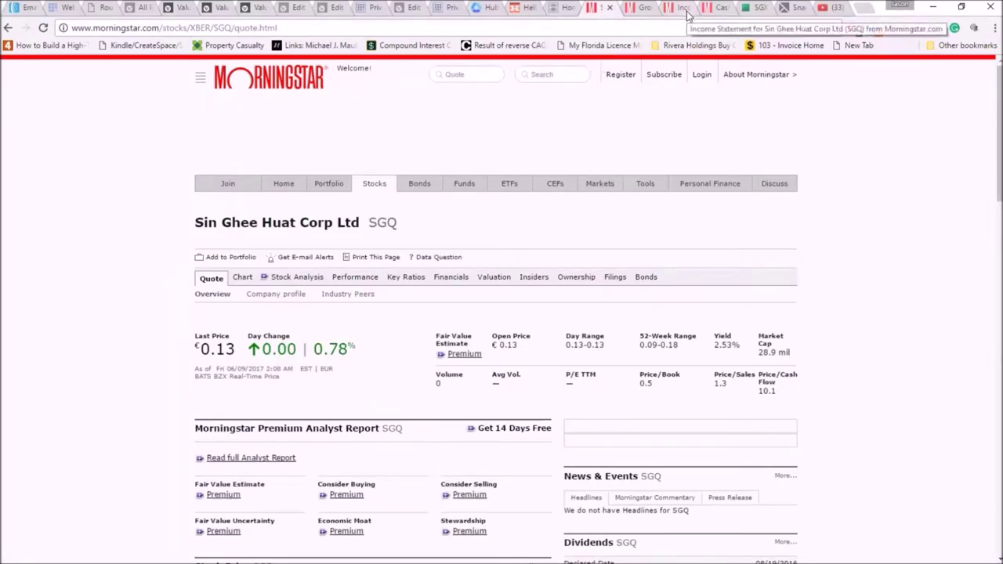
# Switch to Word and start a new line under Notes reading "EV Calculation -"
pyautogui.hotkey('alt', 'Tab')
pyautogui.click(360, 302)
pyautogui.press('Return')
pyautogui.write('M')
pyautogui.press('BackSpace')
pyautogui.write('EV Calu')
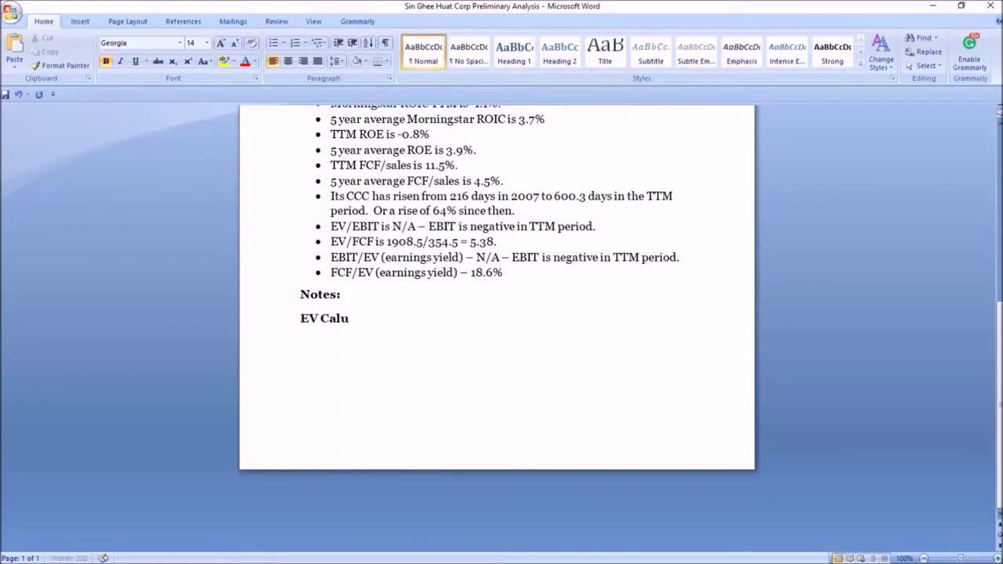
pyautogui.press('BackSpace')
pyautogui.write('culation -')
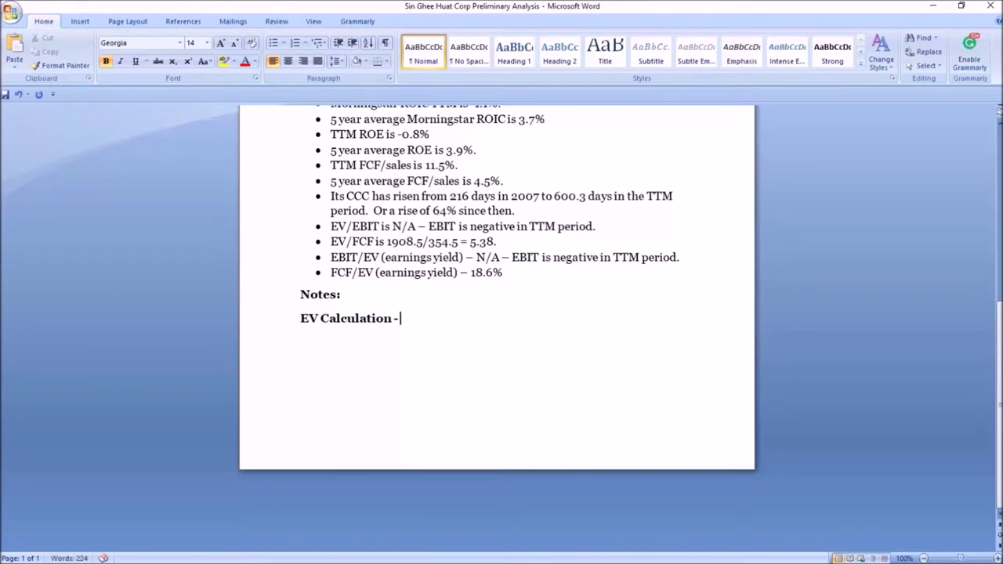
# Continue the EV Calculation line with an opening parenthesis and the text "Market cap of 44.4"
pyautogui.write(' (')
pyautogui.write(' Market ca')
pyautogui.write('p ')
pyautogui.write('of $4.4')
pyautogui.press('BackSpace')
pyautogui.press('BackSpace')
pyautogui.press('BackSpace')
pyautogui.press('BackSpace')
pyautogui.write('44')
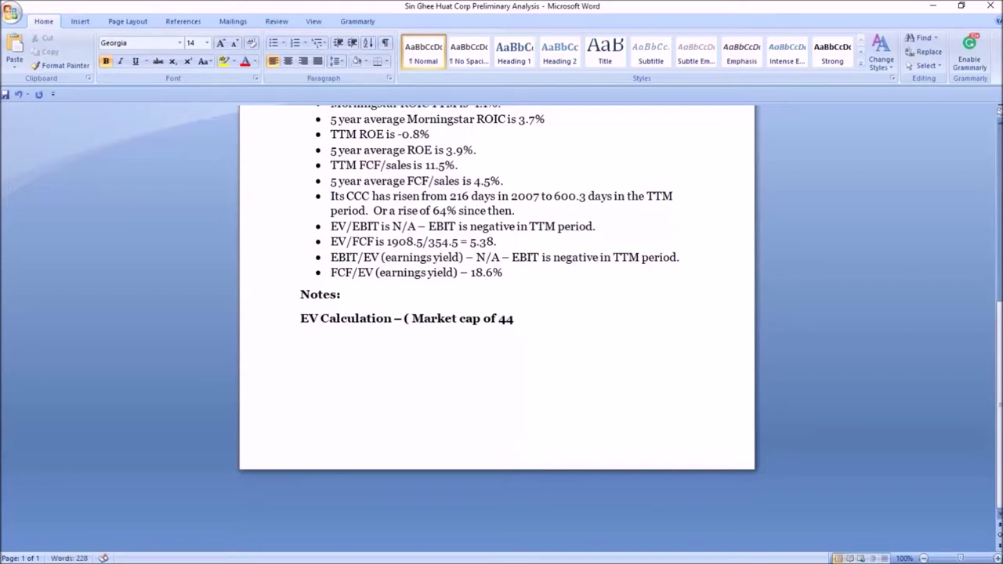
pyautogui.write('.4')
# Extend the EV formula with "– cash and cash equivalents + debt"
pyautogui.write(' -')
pyautogui.write(' ca')
pyautogui.write('sh and cas')
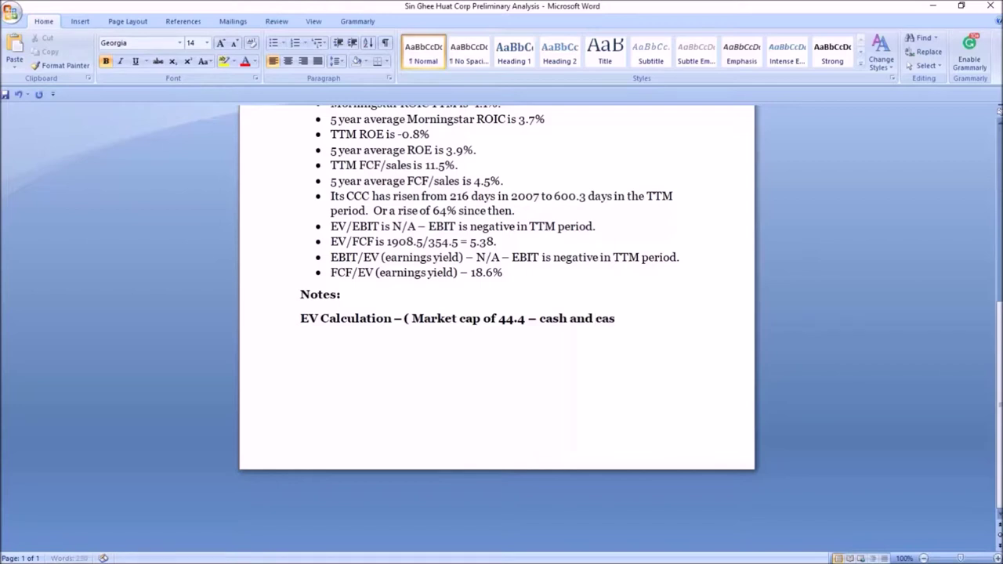
pyautogui.write('h equivalents + debt')
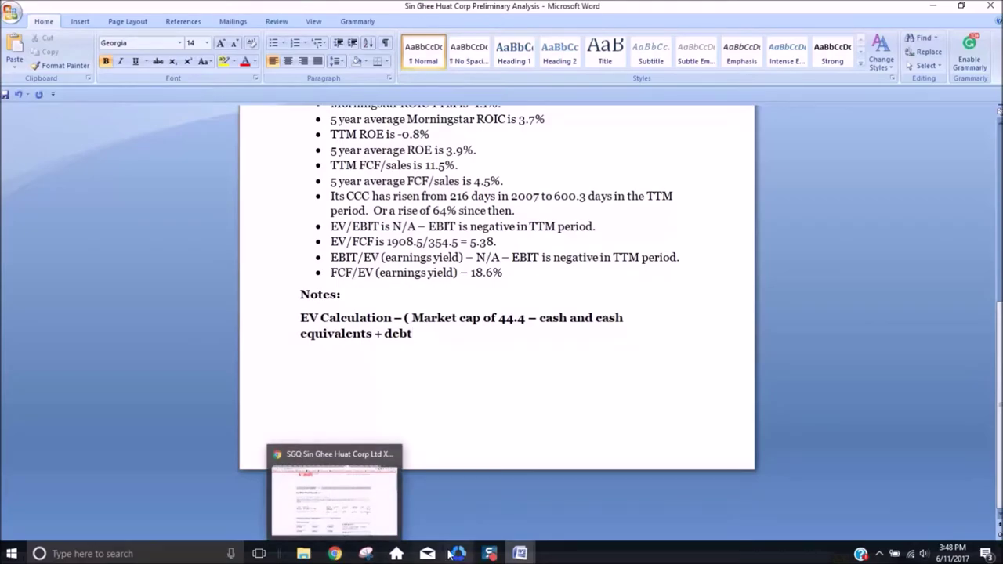
# Remove the stray space between the opening parenthesis and "Market" in the EV Calculation note
pyautogui.click(437, 502)
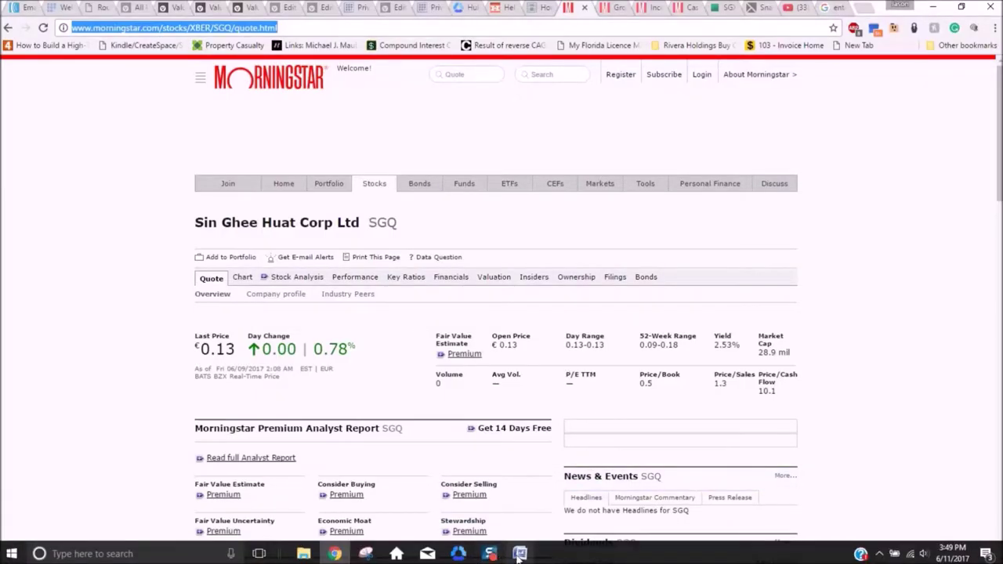
pyautogui.moveTo(519, 555)
pyautogui.click(445, 498)
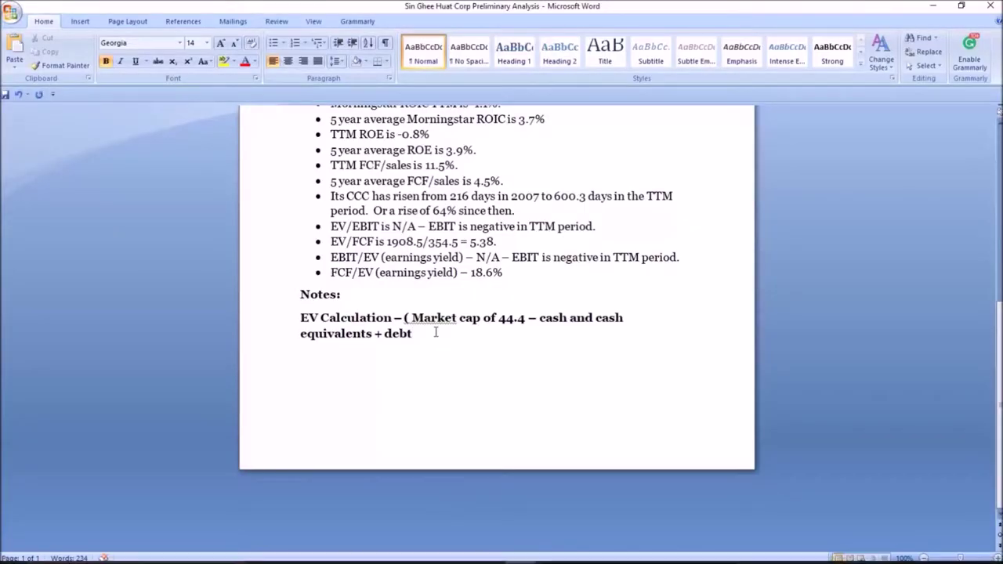
pyautogui.click(413, 317)
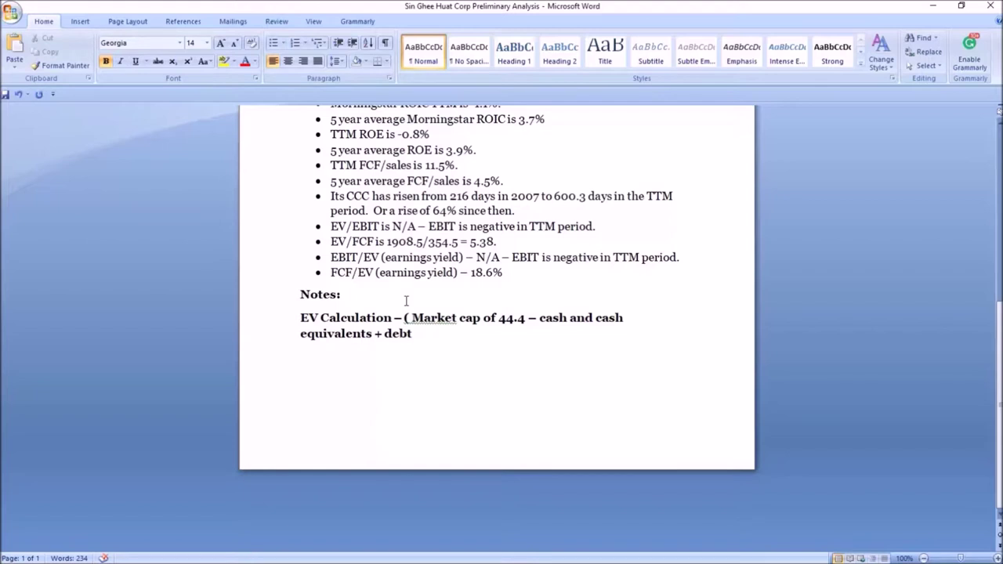
pyautogui.press('BackSpace')
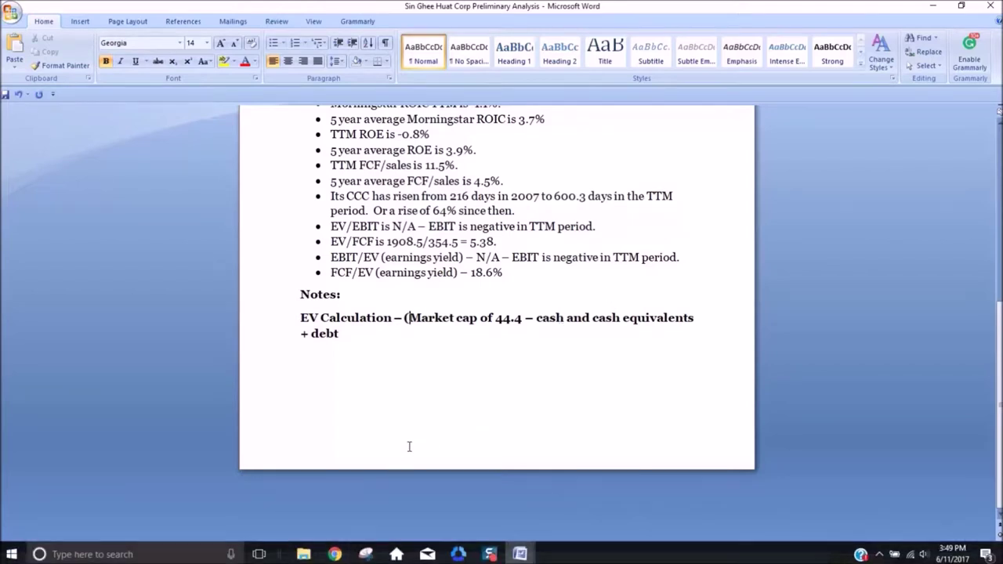
pyautogui.click(520, 553)
pyautogui.click(440, 508)
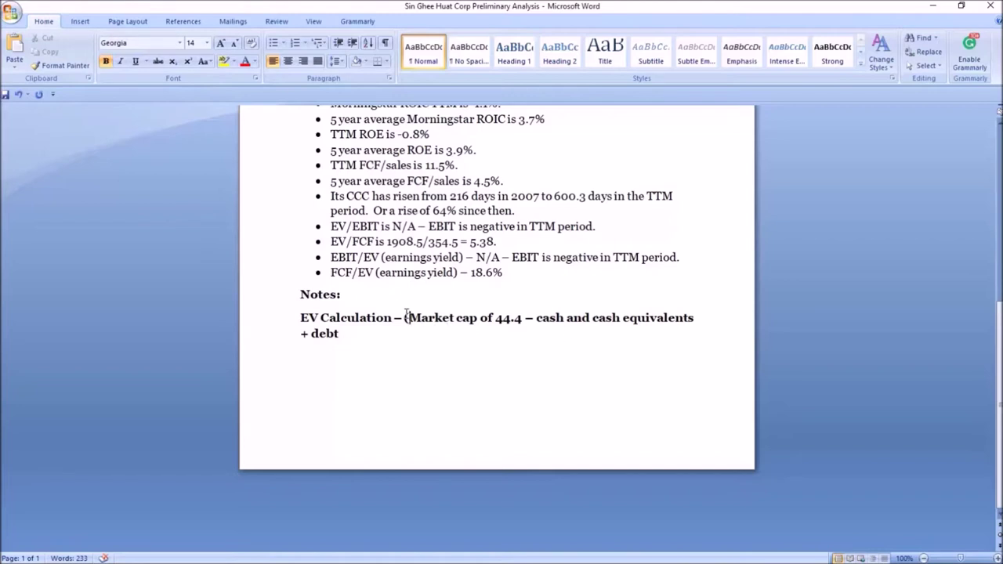
# Remove bold from the formula text after "EV Calculation" and add a closing parenthesis after "debt"
pyautogui.moveTo(358, 336); pyautogui.dragTo(299, 321)
pyautogui.moveTo(427, 342); pyautogui.dragTo(405, 321)
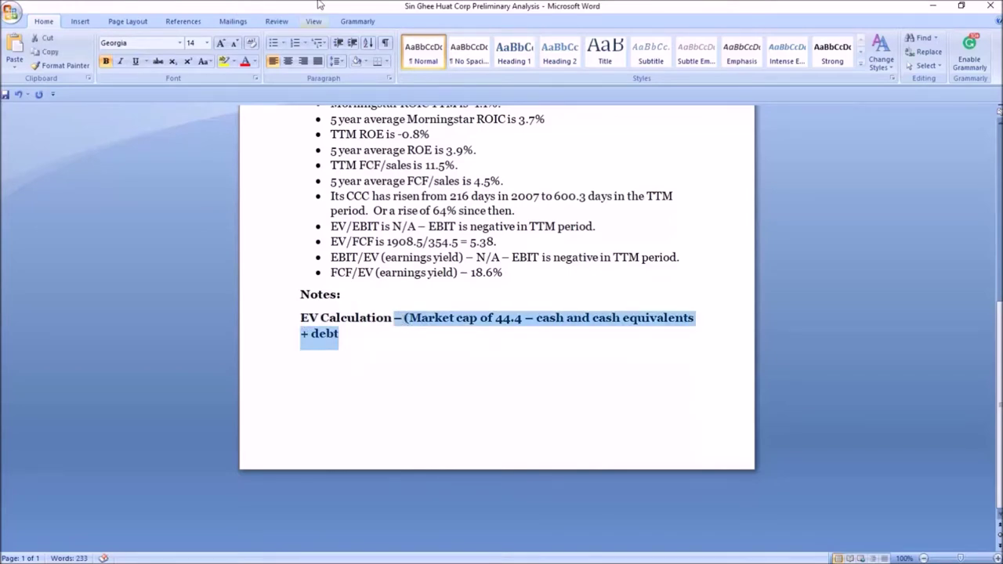
pyautogui.click(107, 62)
pyautogui.click(459, 358)
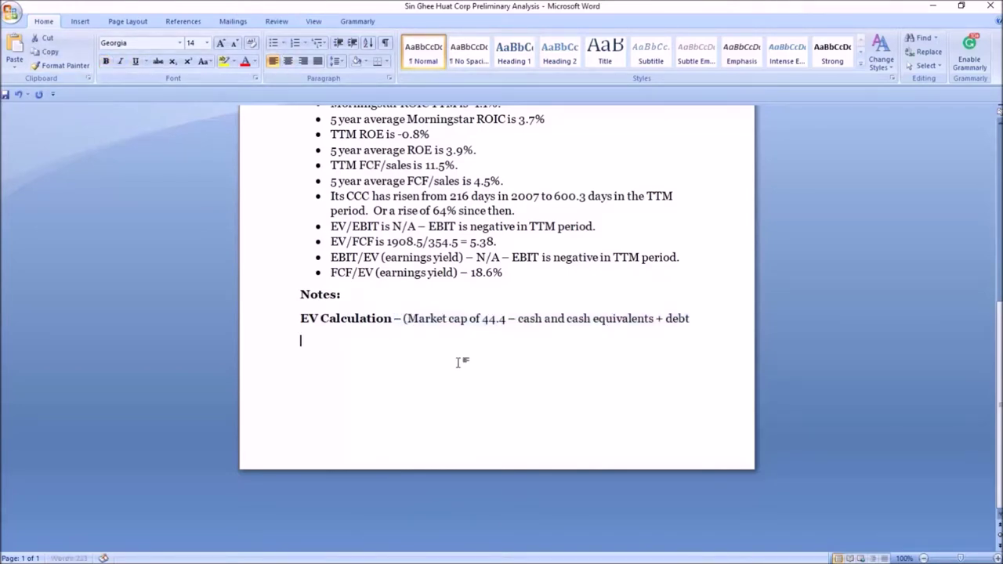
pyautogui.click(693, 318)
pyautogui.write(')')
# Switch to Chrome and open Morningstar's balance sheet for Sin Ghee Huat to check cash and cash equivalents
pyautogui.moveTo(360, 537)
pyautogui.click(333, 554)
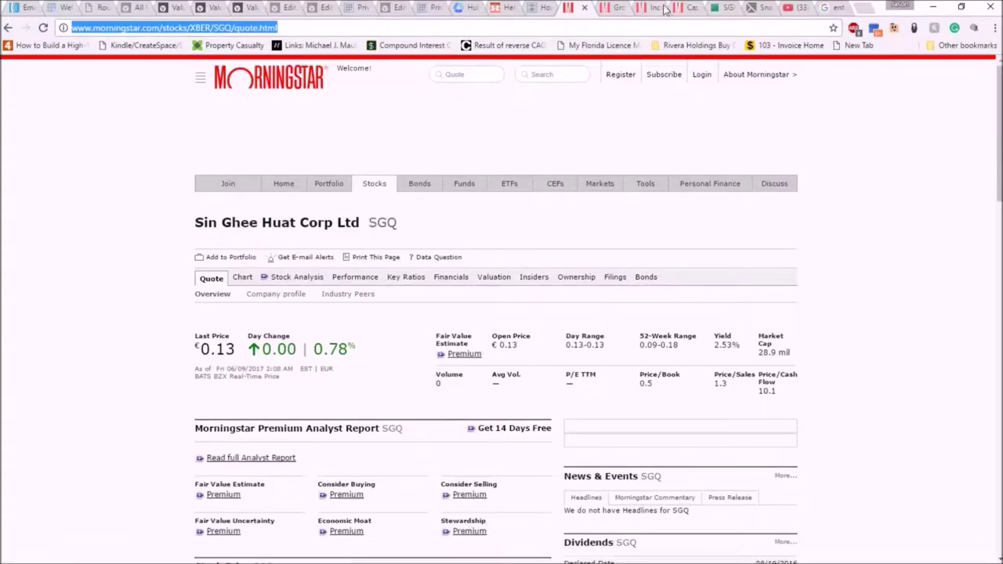
pyautogui.click(683, 9)
pyautogui.scroll(3, 492, 124)
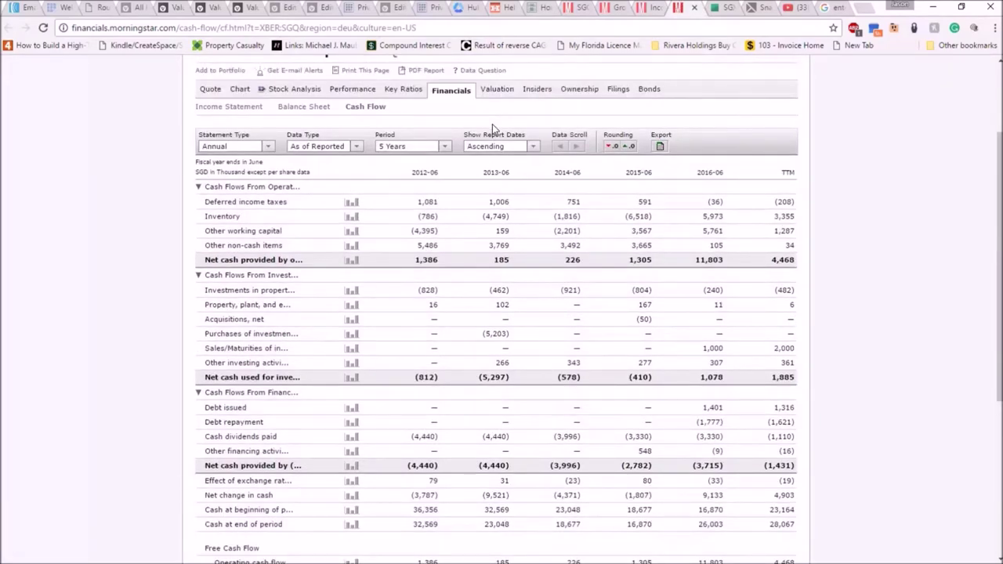
pyautogui.click(308, 110)
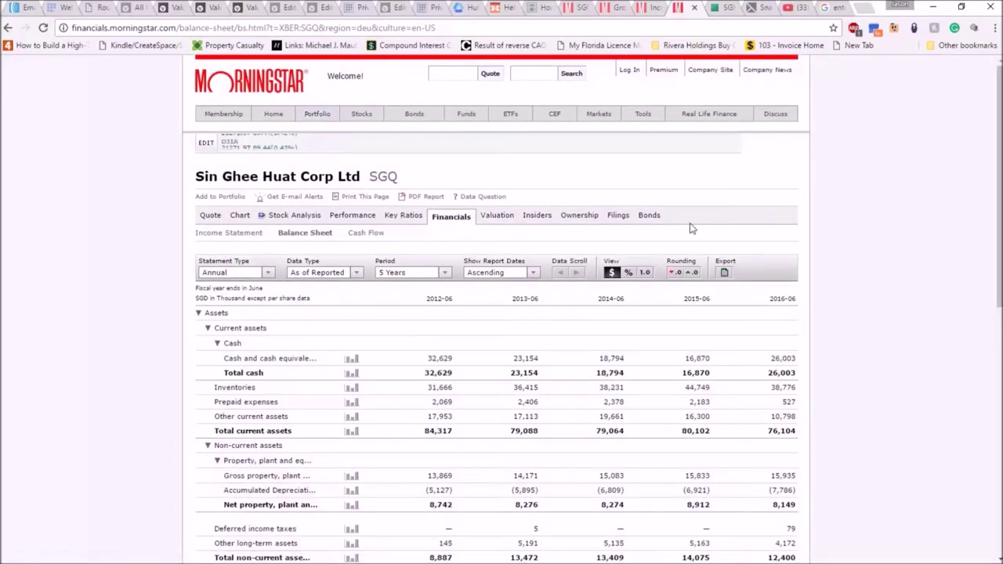
# Back in Word, add "of 26" after "cash equivalents" and "of 0" after "debt" in the EV formula
pyautogui.click(935, 7)
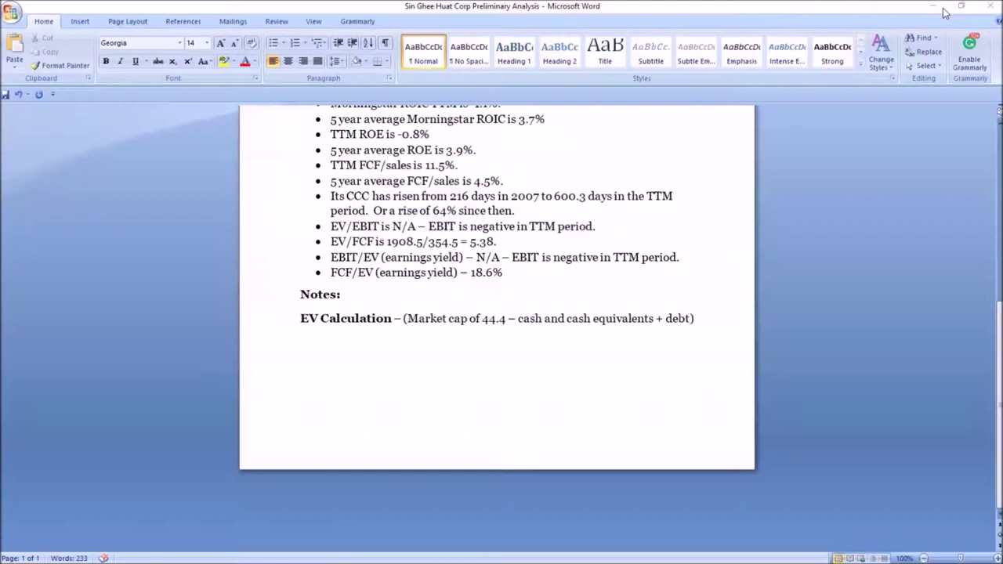
pyautogui.click(653, 321)
pyautogui.write('of 26')
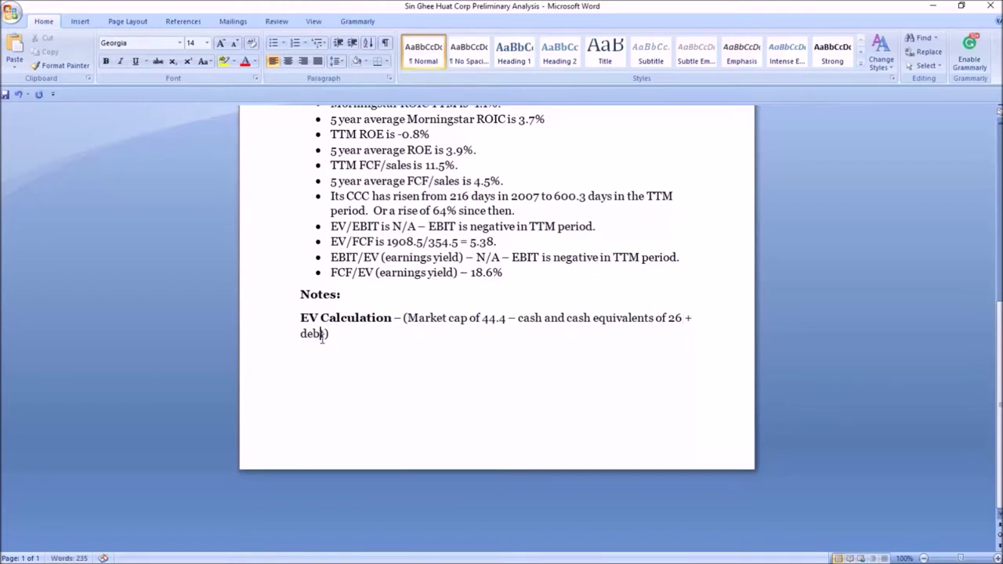
pyautogui.click(321, 339)
pyautogui.write('of 0')
# End the EV calculation with "= 18.4 million SGD" and set the EV figure in the EV/FCF bullet to 18.4
pyautogui.click(394, 329)
pyautogui.write('=')
pyautogui.write('18.4 SGD')
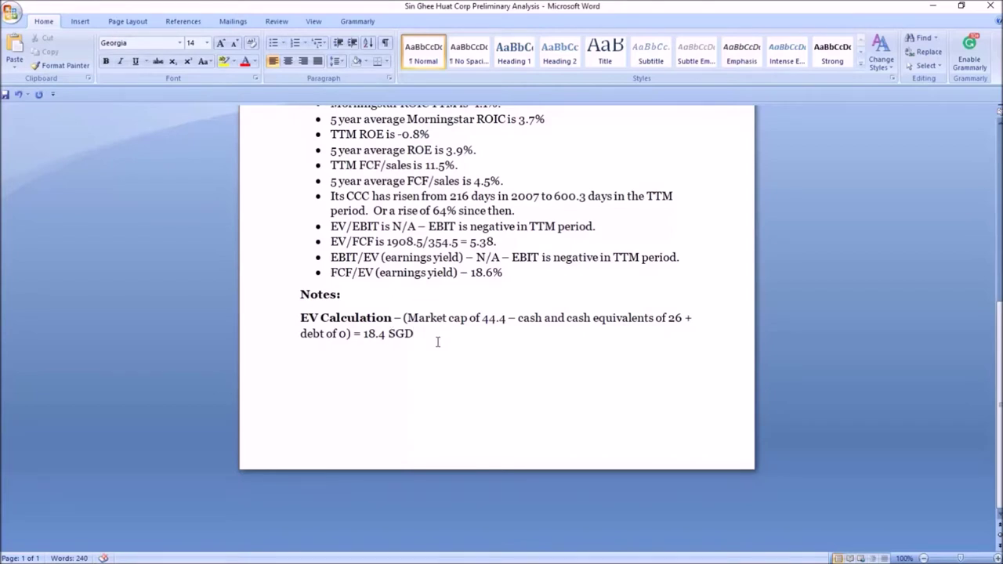
pyautogui.press('Left')
pyautogui.press('Left')
pyautogui.press('Left')
pyautogui.write('million')
pyautogui.moveTo(424, 241); pyautogui.dragTo(388, 242)
pyautogui.write('18.4')
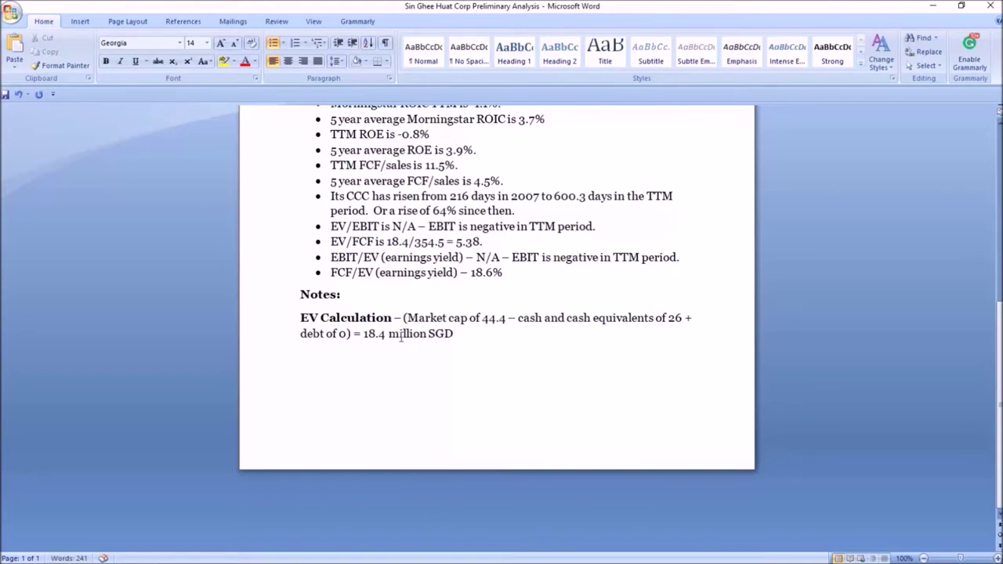
# Switch to Chrome and open Morningstar's cash flow statement for the company in a new tab
pyautogui.moveTo(451, 559)
pyautogui.click(335, 553)
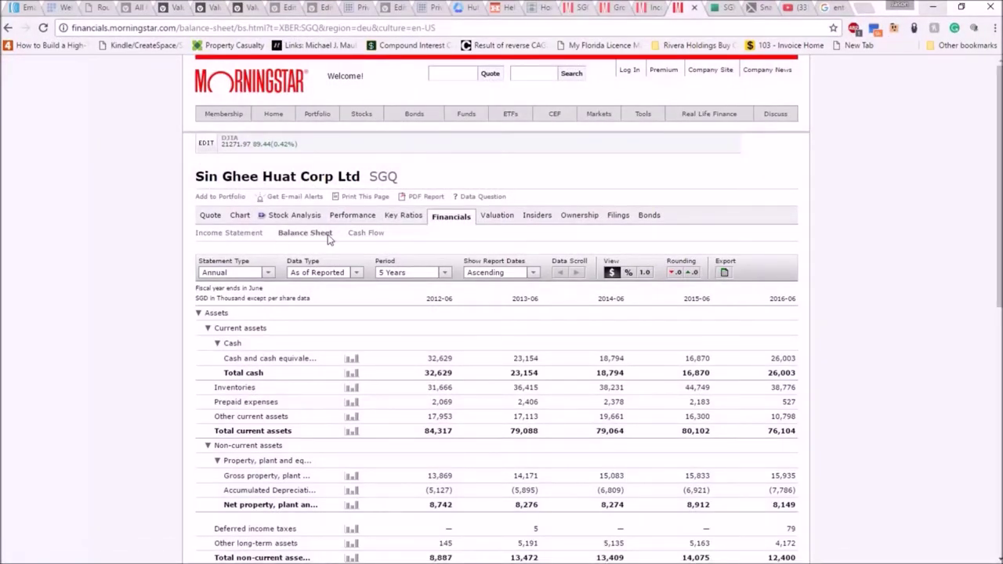
pyautogui.rightClick(355, 241)
pyautogui.click(392, 242)
pyautogui.click(690, 8)
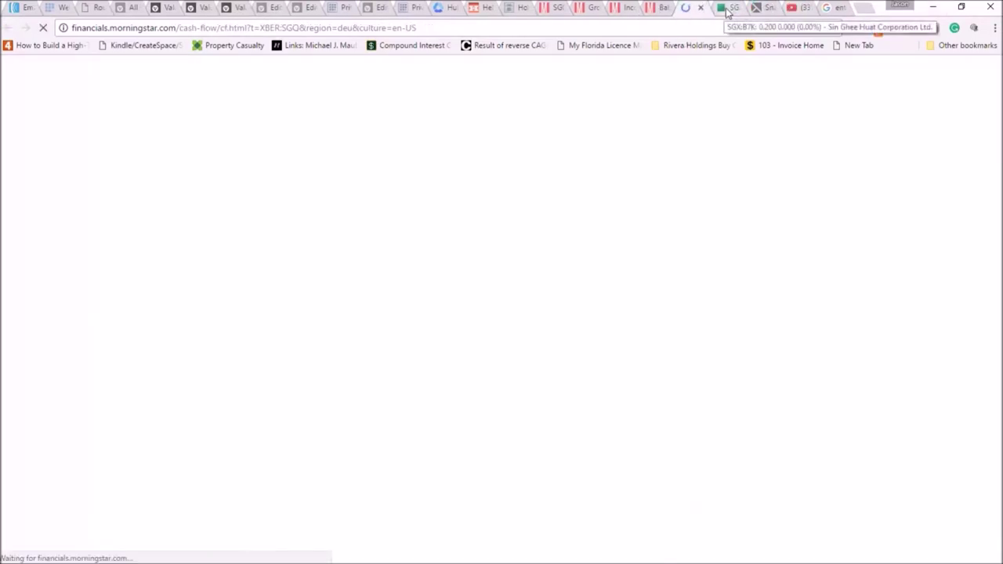
# Close the Snagit support page and check the TTM free cash flow on the cash flow statement
pyautogui.click(771, 9)
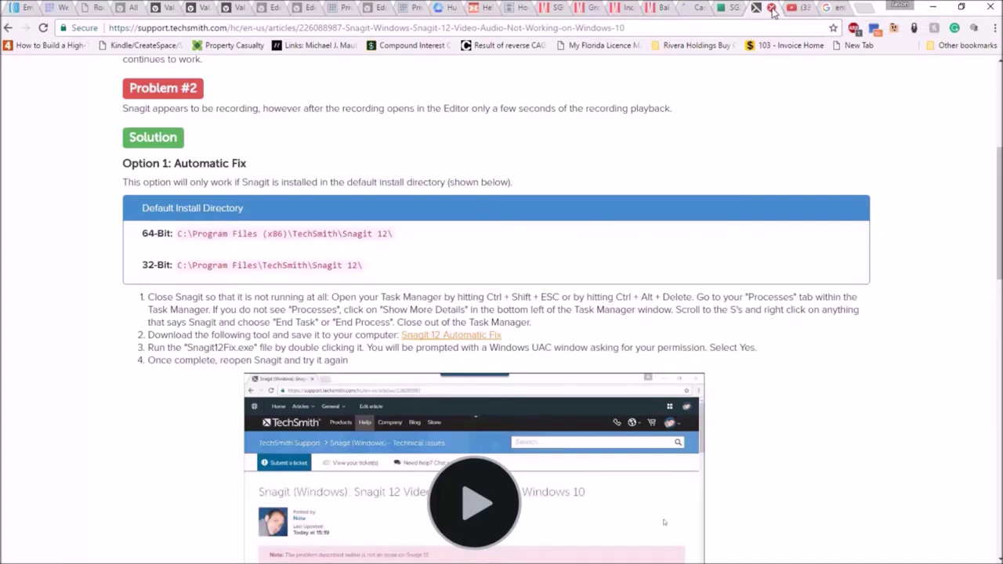
pyautogui.click(773, 10)
pyautogui.click(685, 9)
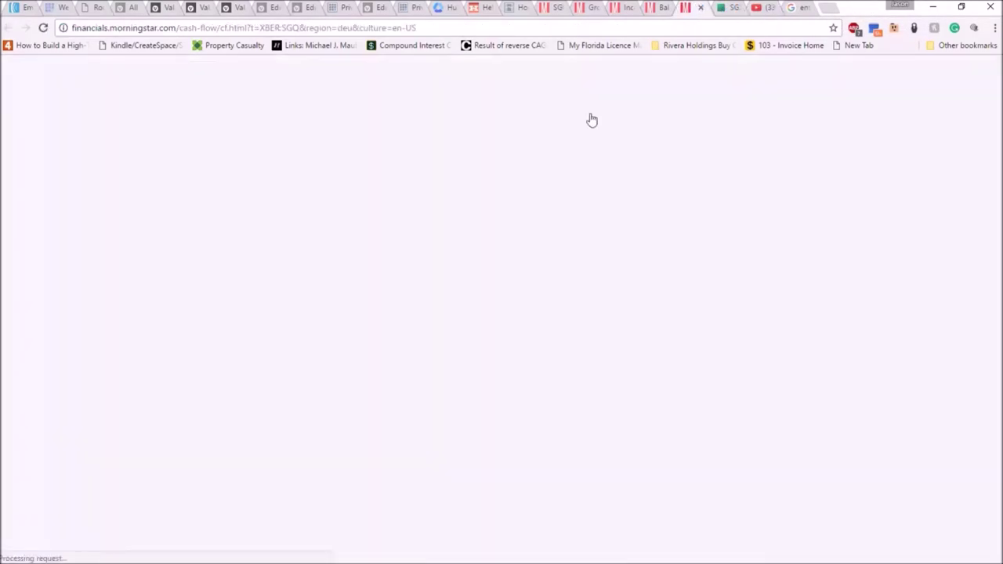
pyautogui.scroll(-4, 505, 276)
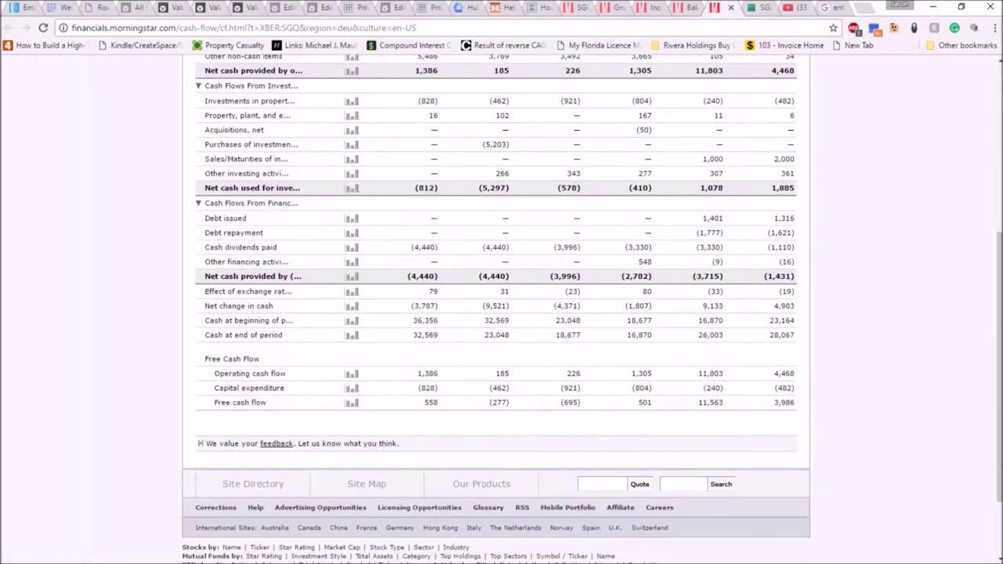
# Return to Word and set the free cash flow divisor in the EV/FCF bullet to 4
pyautogui.click(935, 9)
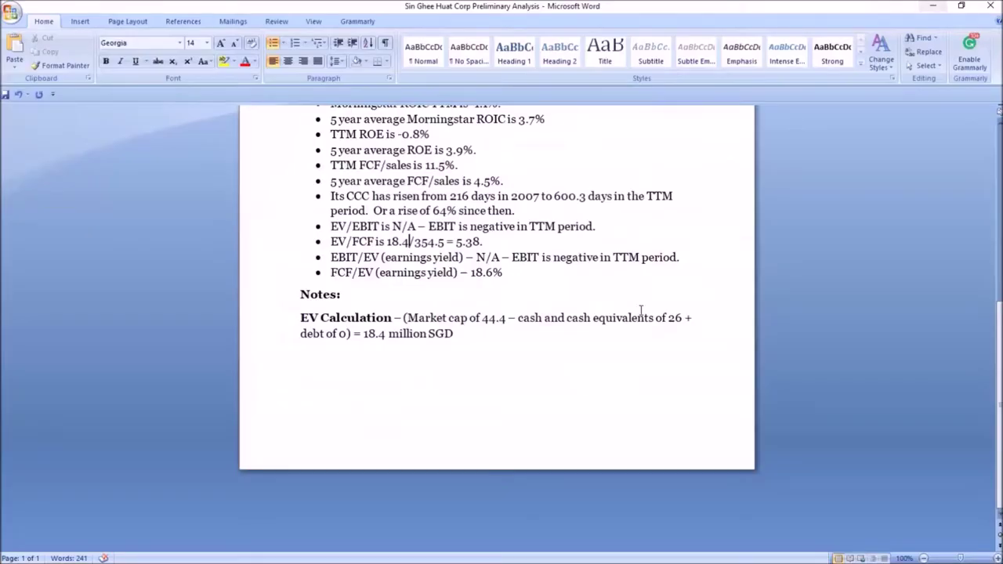
pyautogui.write('4')
pyautogui.press('BackSpace')
pyautogui.press('Right')
pyautogui.press('Right')
pyautogui.press('Right')
pyautogui.press('Right')
pyautogui.press('Right')
pyautogui.press('BackSpace')
pyautogui.press('BackSpace')
pyautogui.press('BackSpace')
pyautogui.press('BackSpace')
pyautogui.press('BackSpace')
pyautogui.write('4')
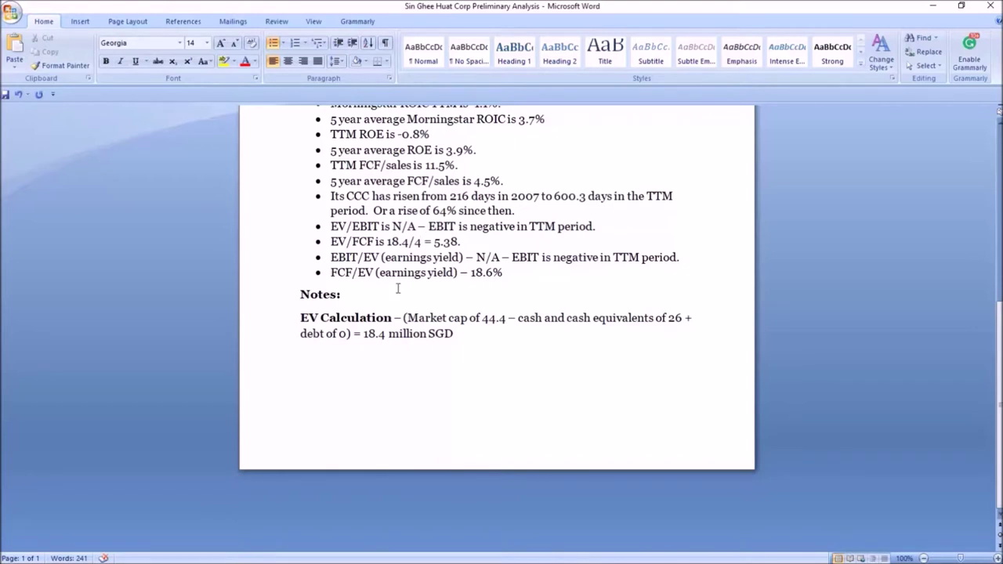
# Set the result of the EV/FCF bullet to 4.6
pyautogui.click(457, 243)
pyautogui.press('BackSpace')
pyautogui.press('BackSpace')
pyautogui.press('BackSpace')
pyautogui.press('BackSpace')
pyautogui.write('4.6.')
# Replace the figure in the FCF/EV bullet with the calculation "4/18.4% ="
pyautogui.moveTo(493, 272); pyautogui.dragTo(471, 273)
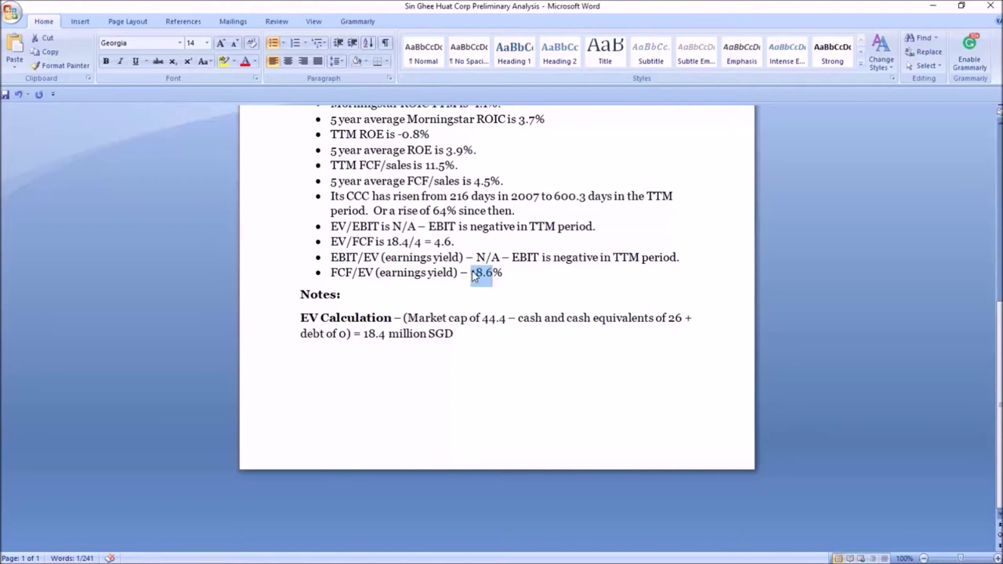
pyautogui.write('4/184')
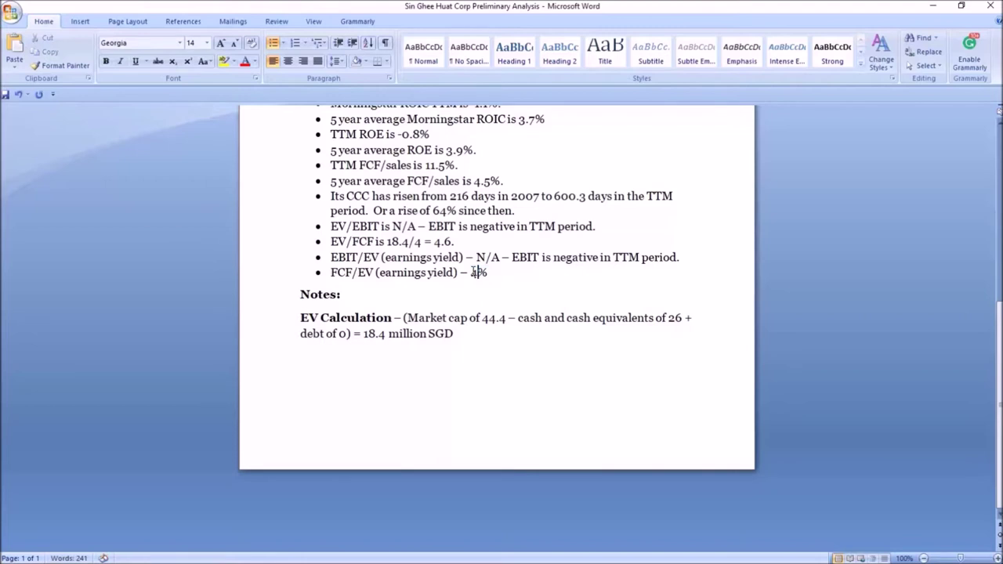
pyautogui.press('BackSpace')
pyautogui.write('.4')
pyautogui.press('End')
pyautogui.write('=')
# Add a percent sign after 18.4 in the EV/FCF bullet
pyautogui.click(407, 243)
pyautogui.write('%')
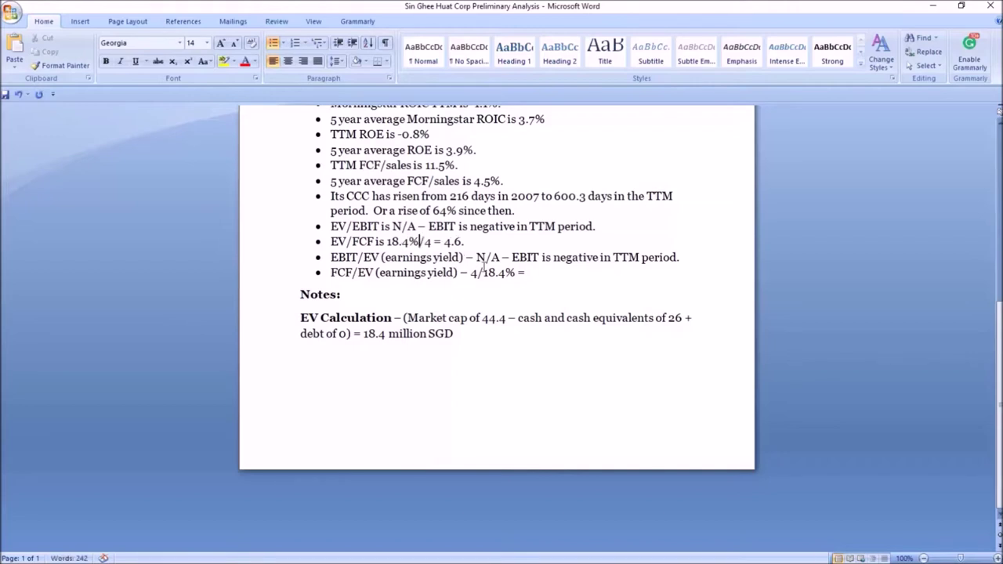
pyautogui.click(543, 274)
# Add the line "All numbers are in millions of SGD unless noted otherwise." between the introductory paragraph and the bullet list
pyautogui.scroll(7, 543, 275)
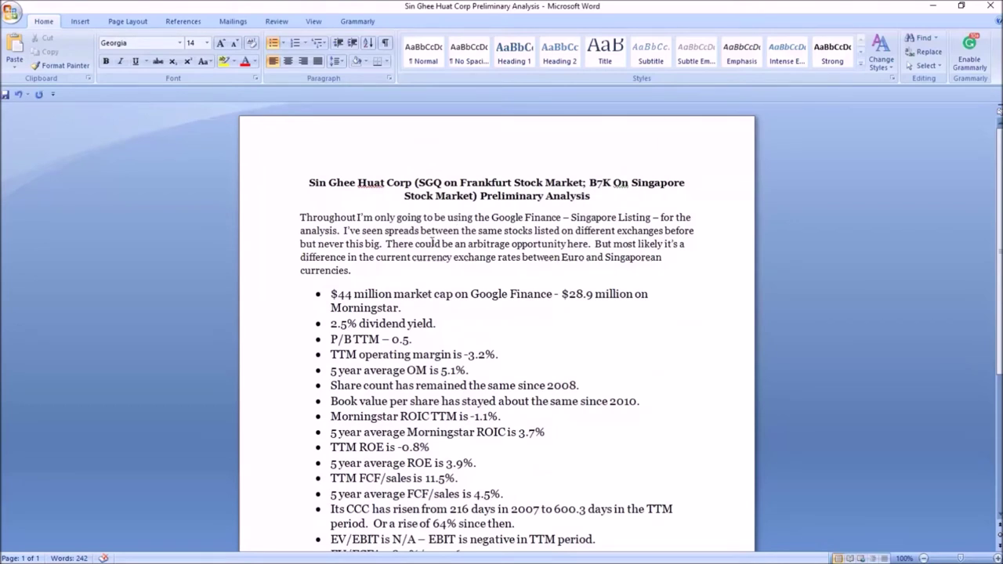
pyautogui.click(367, 271)
pyautogui.press('Return')
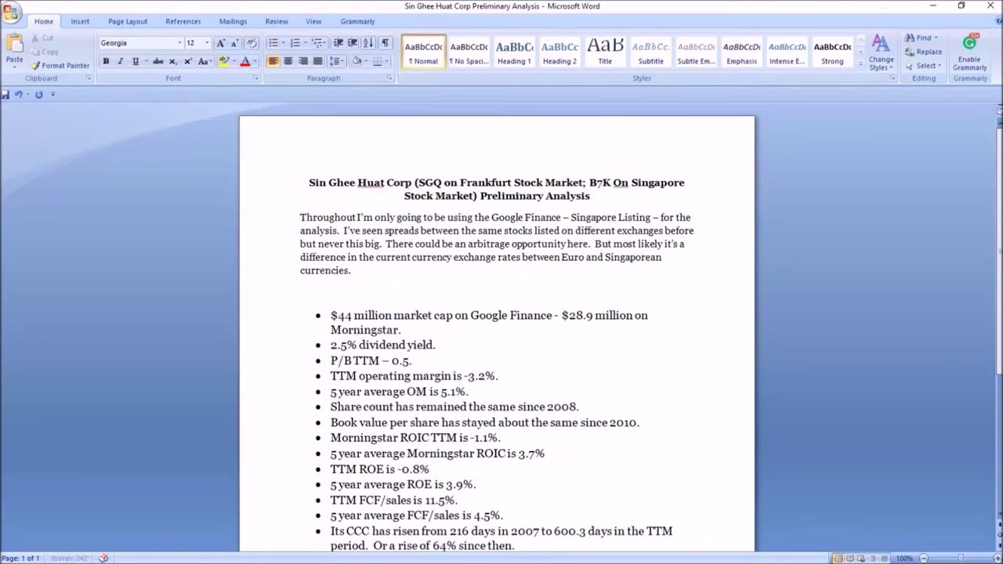
pyautogui.write('All numbers are in million os SGD unless noted')
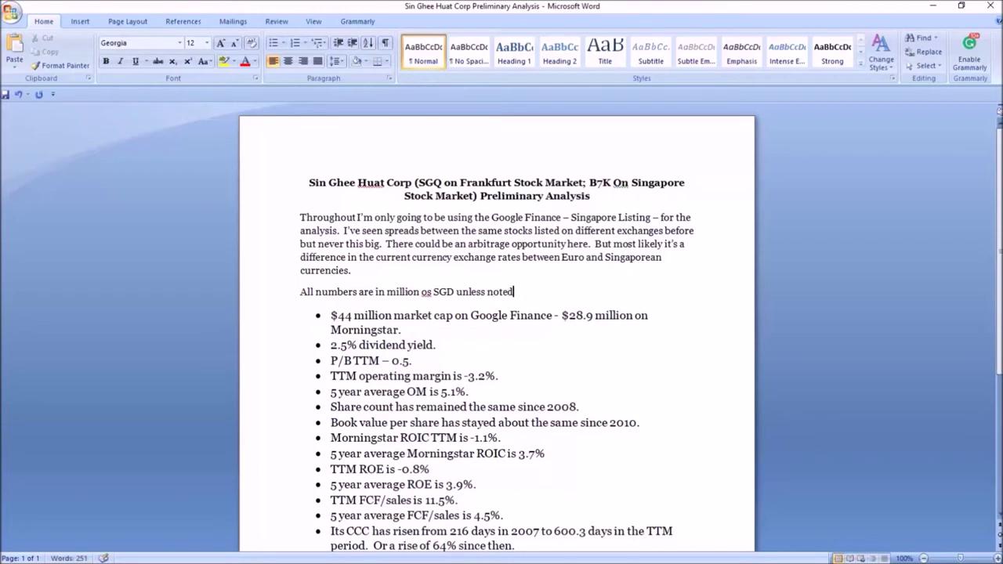
pyautogui.write(' otherwise.')
pyautogui.click(433, 290)
pyautogui.press('BackSpace')
pyautogui.press('BackSpace')
pyautogui.press('BackSpace')
pyautogui.write('s of')
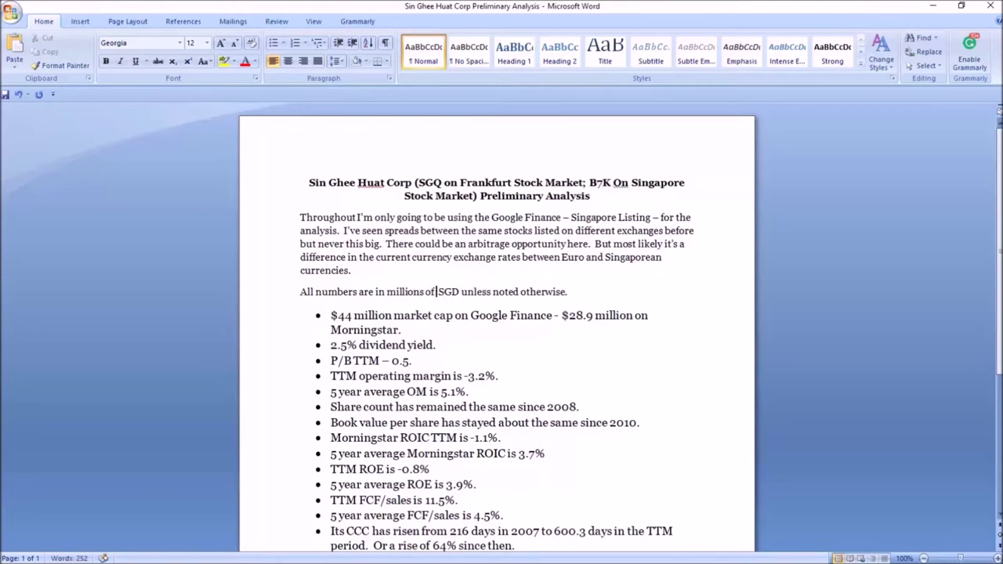
pyautogui.scroll(-3, 497, 350)
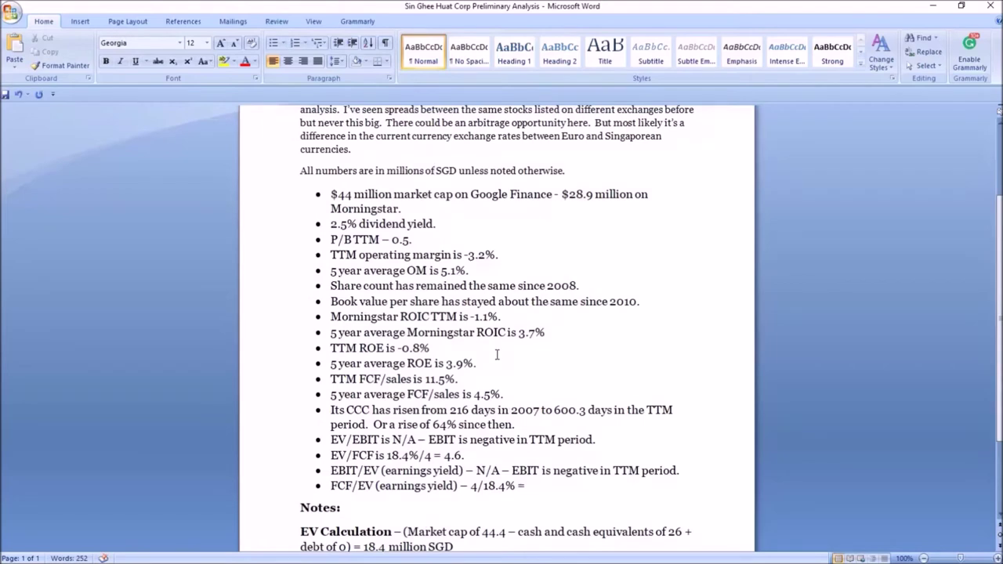
pyautogui.scroll(1, 494, 357)
pyautogui.scroll(-4, 383, 263)
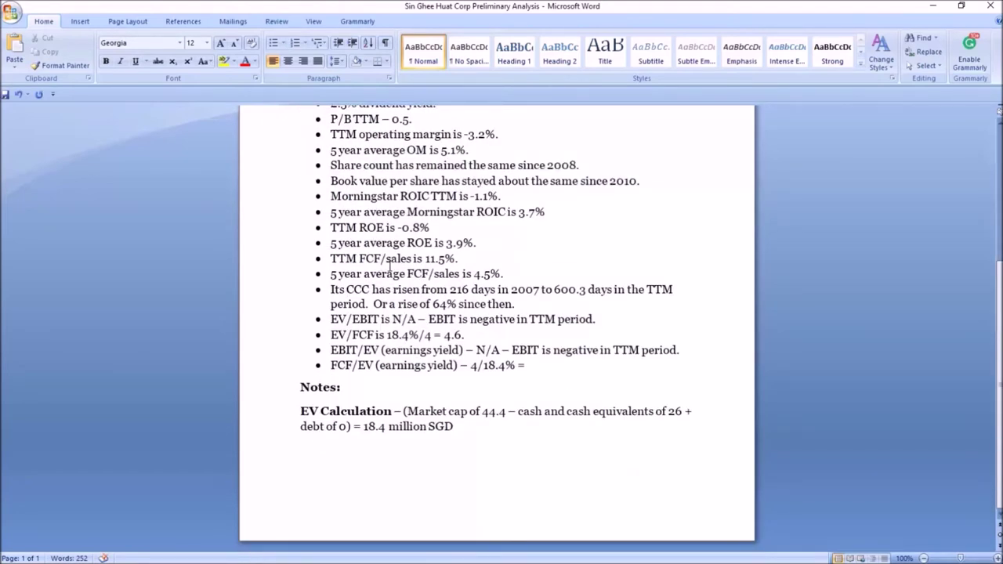
pyautogui.scroll(5, 390, 267)
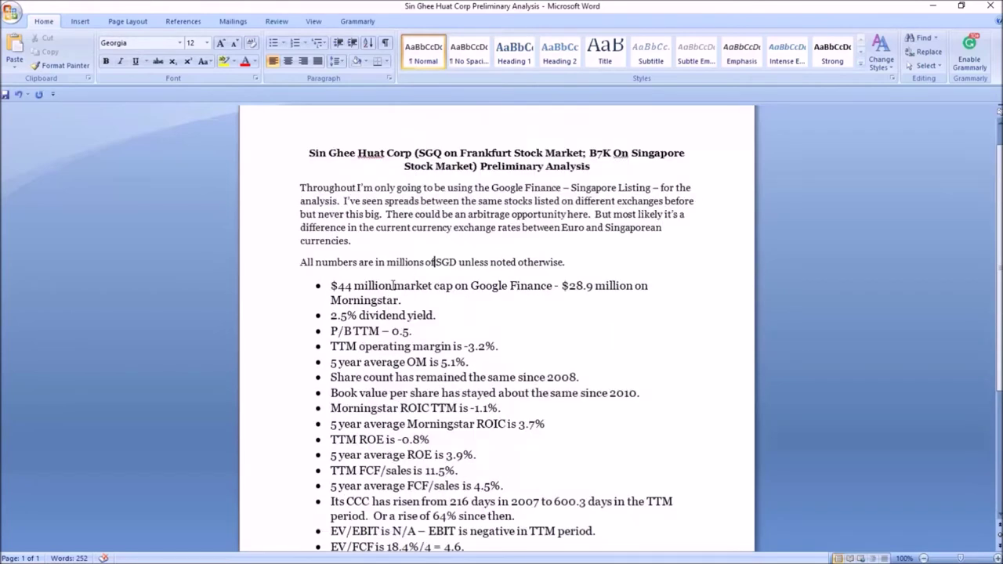
pyautogui.click(339, 287)
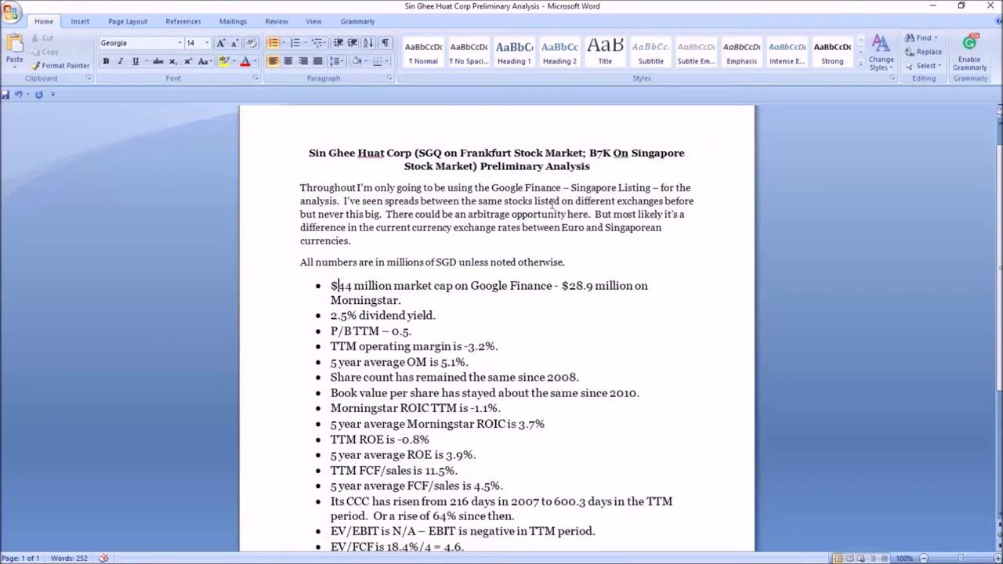
pyautogui.moveTo(553, 200); pyautogui.dragTo(595, 210)
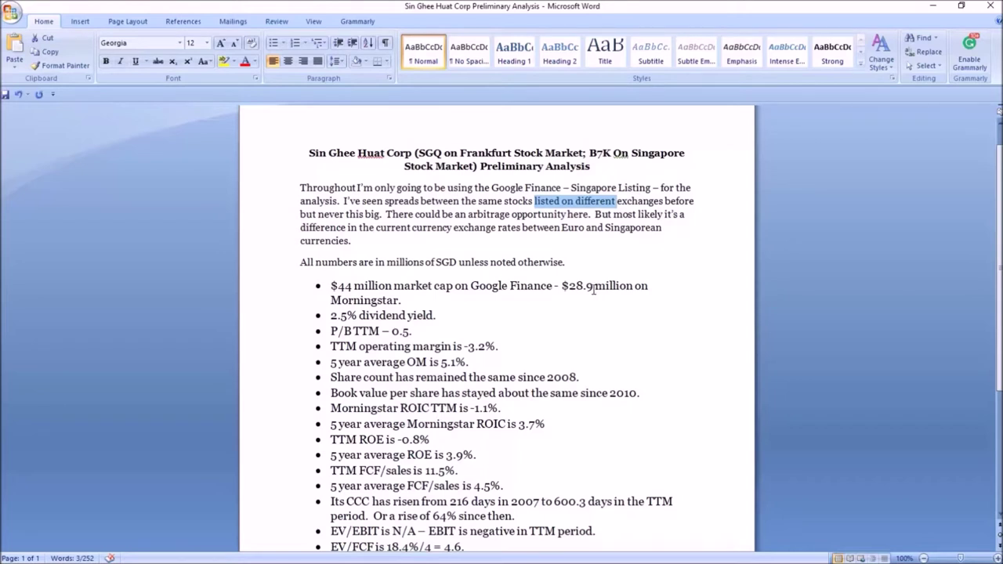
# Make the line about numbers being in millions of SGD bold
pyautogui.moveTo(569, 265); pyautogui.dragTo(263, 264)
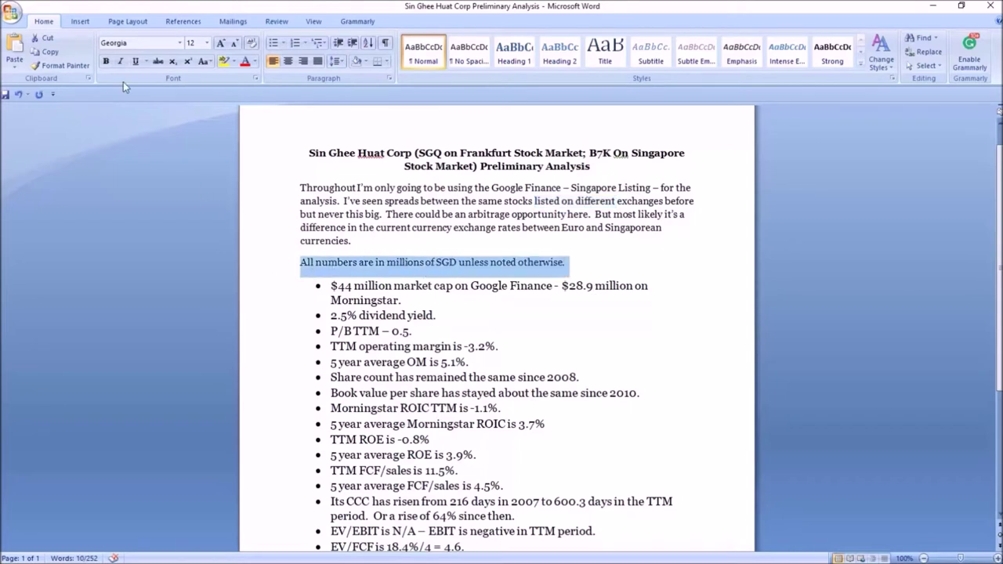
pyautogui.click(106, 61)
pyautogui.click(639, 347)
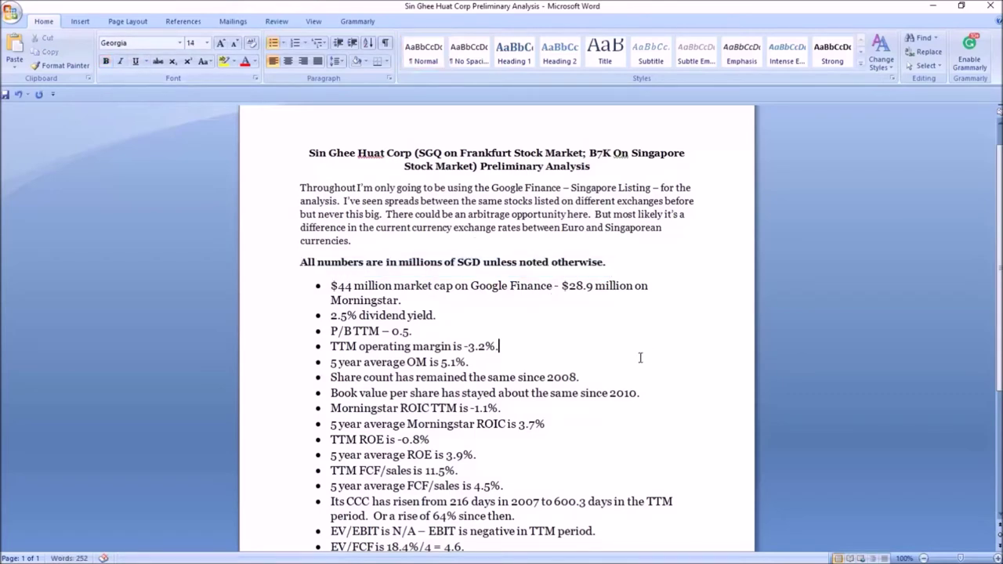
# Remove the percent sign after 18.4 in the EV/FCF and FCF/EV bullets, and enter 21.7% as the FCF/EV result
pyautogui.scroll(-5, 641, 361)
pyautogui.click(544, 373)
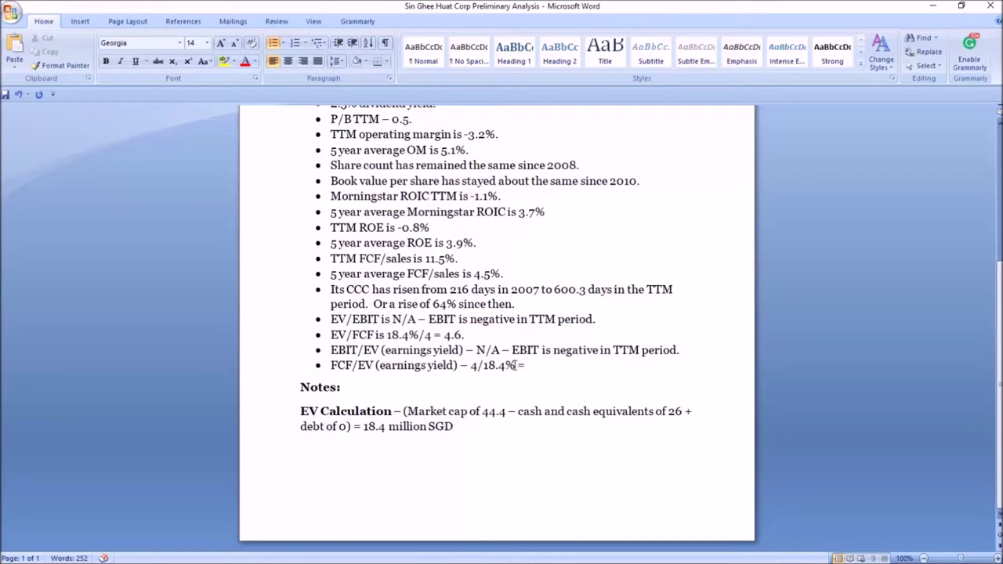
pyautogui.click(515, 366)
pyautogui.press('BackSpace')
pyautogui.click(416, 330)
pyautogui.press('BackSpace')
pyautogui.click(547, 369)
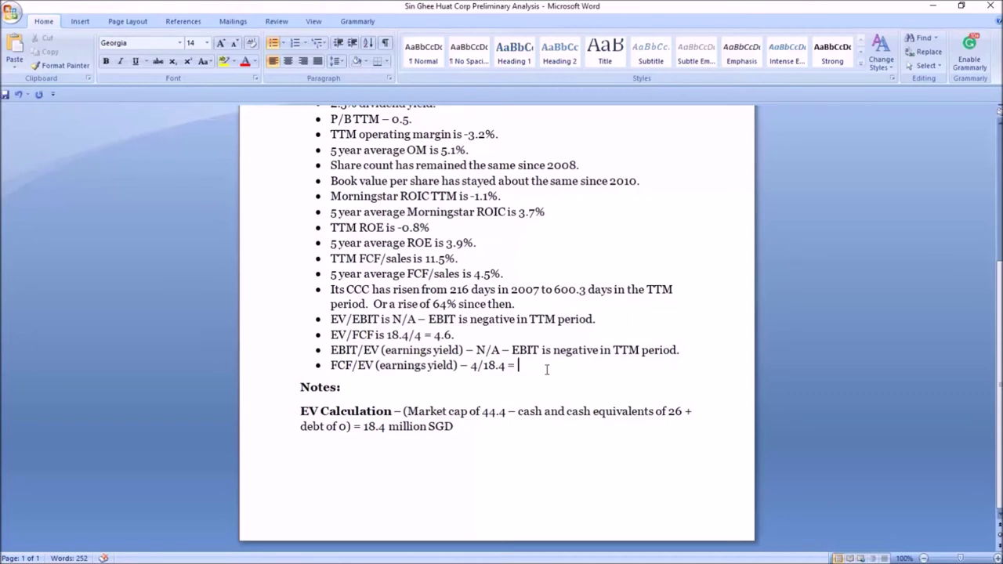
pyautogui.write('21.7%')
# Review the EV/FCF result and the FCF/EV earnings yield bullet by selecting each
pyautogui.click(459, 335)
pyautogui.doubleClick(458, 335)
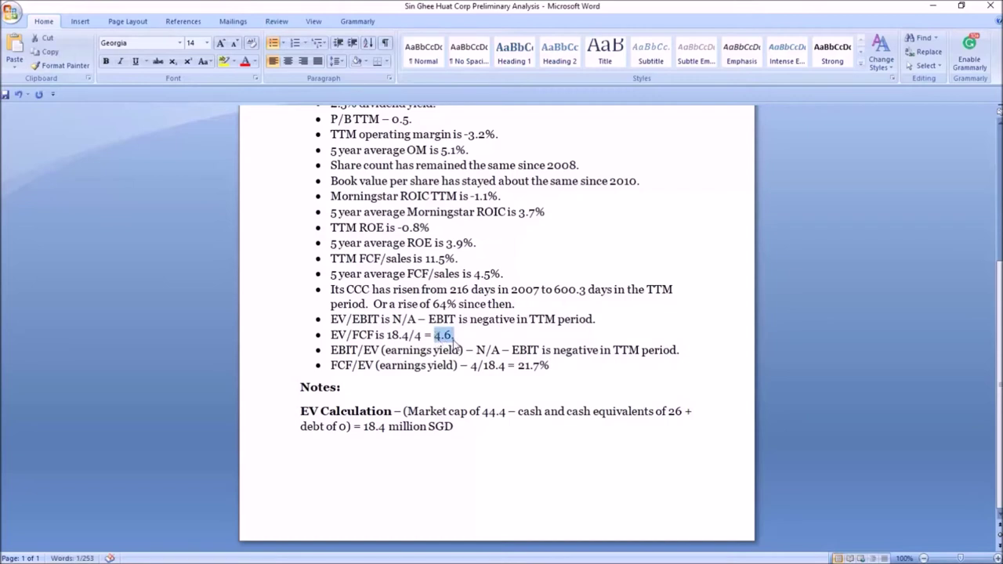
pyautogui.click(453, 335)
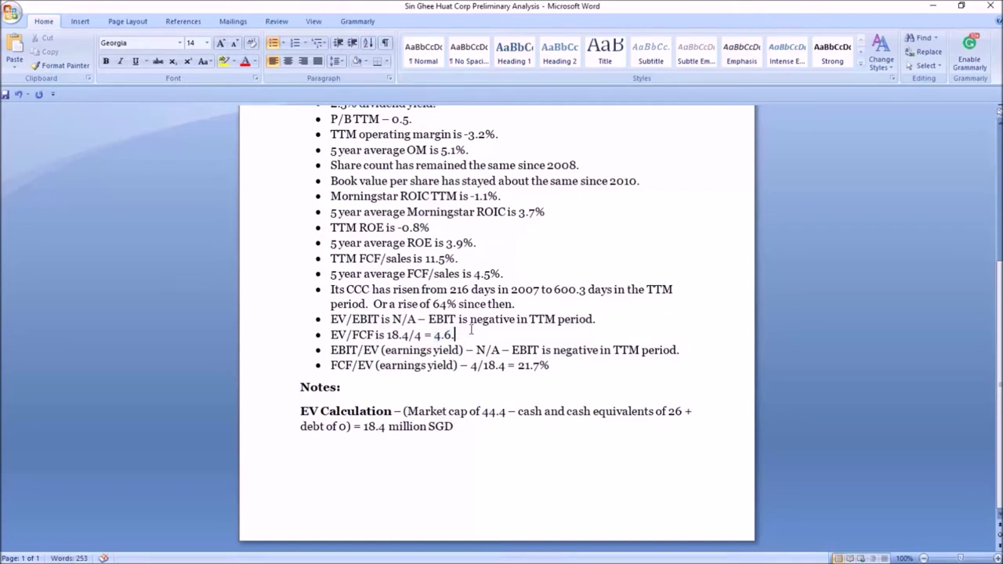
pyautogui.moveTo(559, 366); pyautogui.dragTo(518, 366)
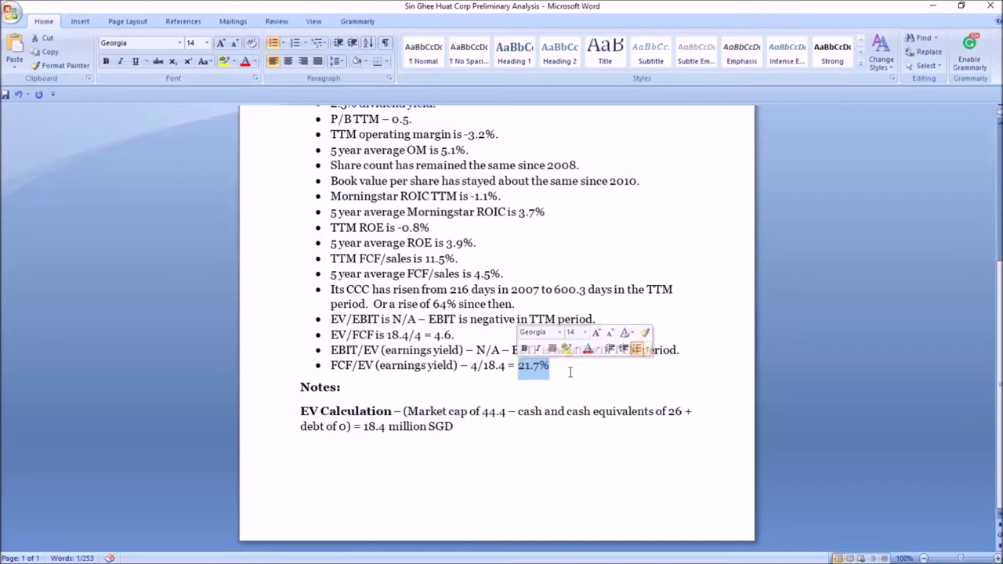
pyautogui.click(571, 371)
pyautogui.moveTo(572, 371); pyautogui.dragTo(330, 366)
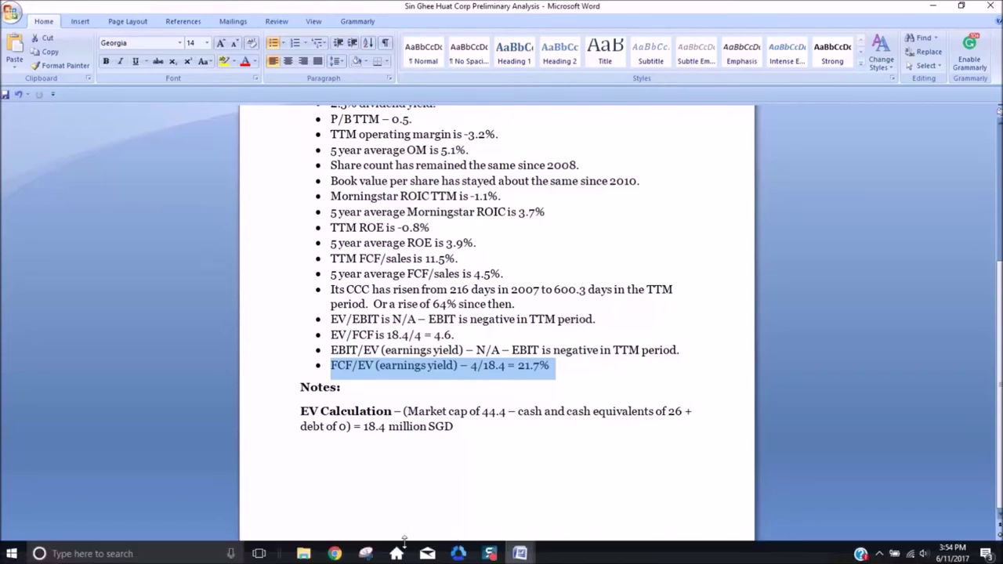
# Check the cash flow statement in Chrome and the inventory remarks in the Preliminary Notes document, and return to the Preliminary Analysis document
pyautogui.click(344, 555)
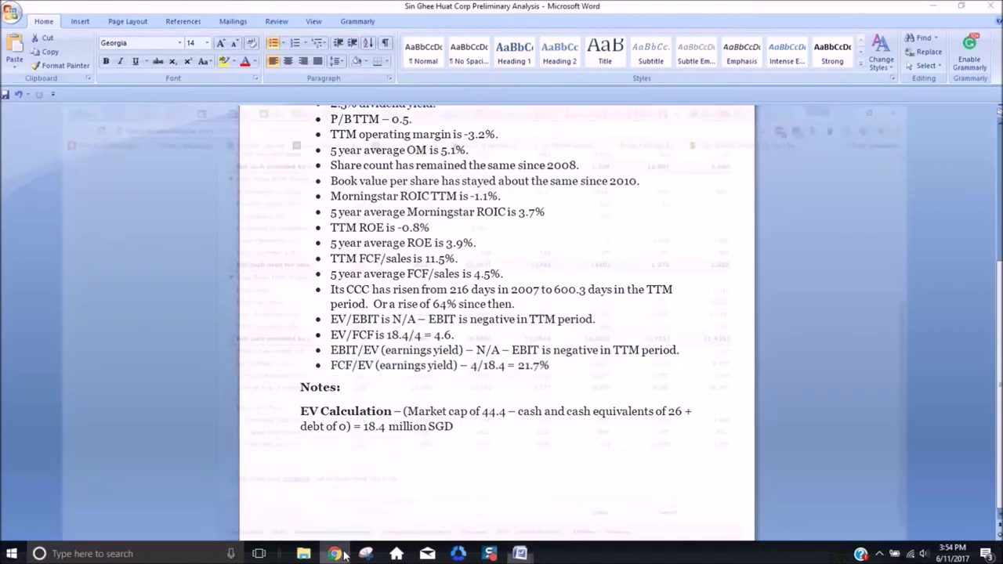
pyautogui.moveTo(515, 555)
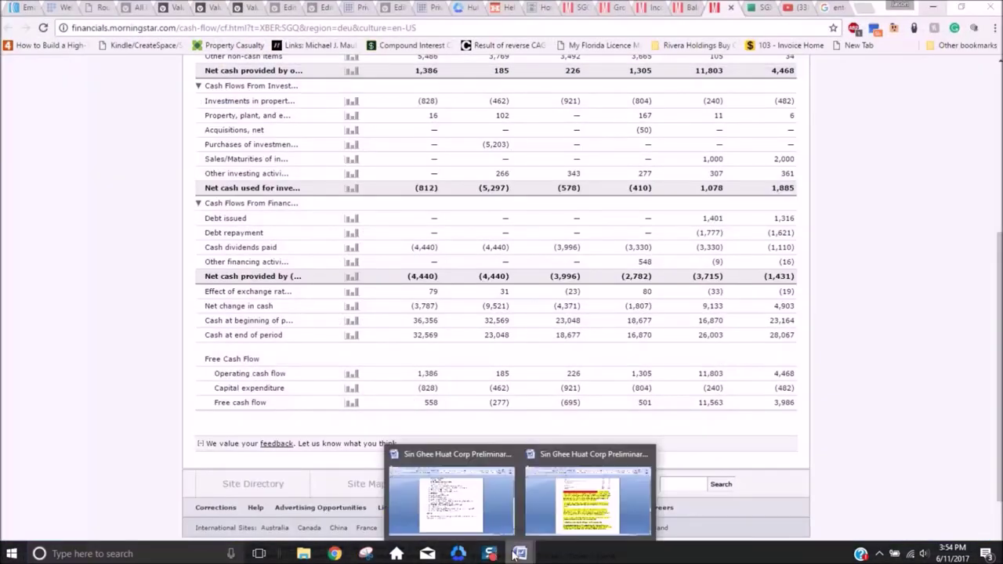
pyautogui.click(582, 522)
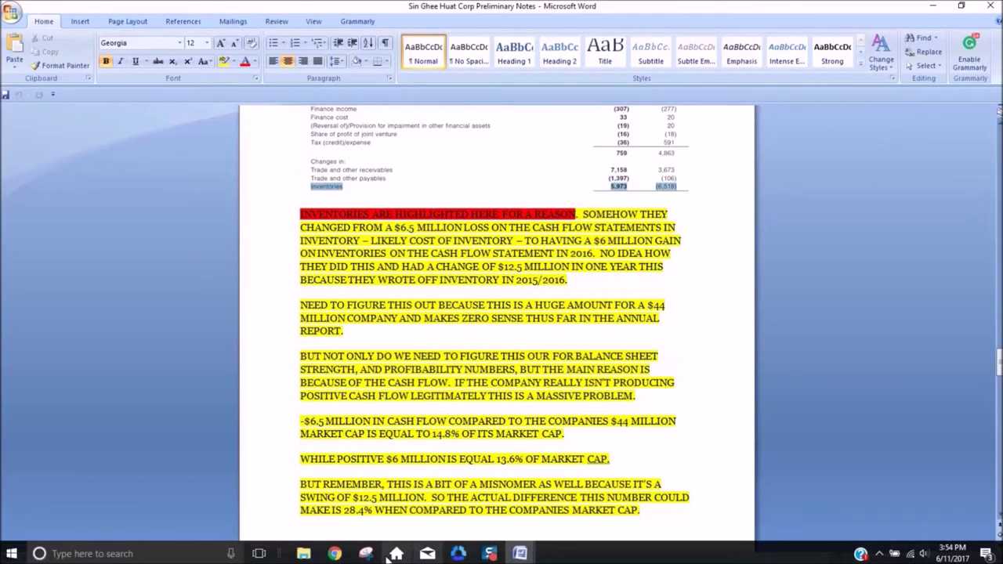
pyautogui.click(336, 554)
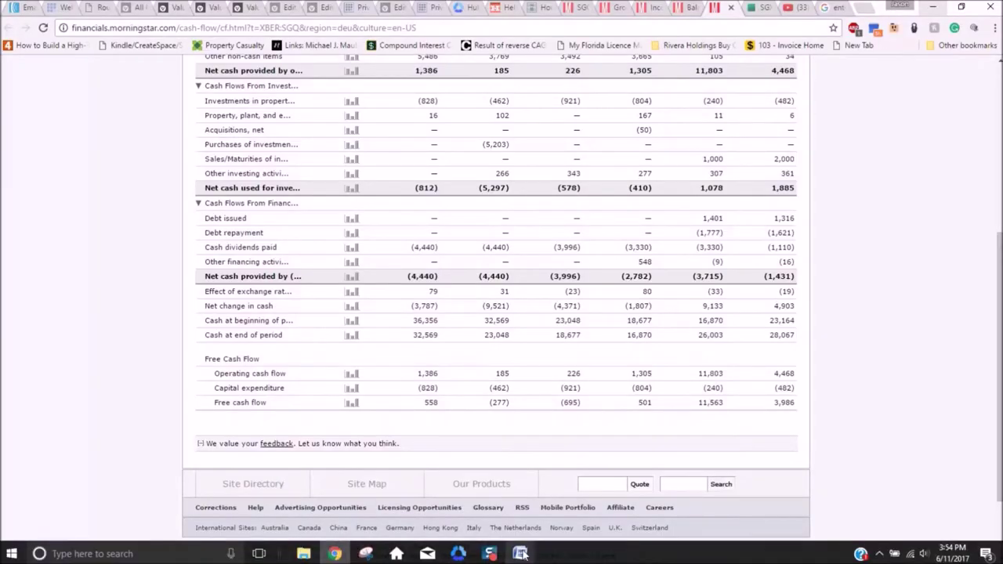
pyautogui.moveTo(521, 555)
pyautogui.click(452, 516)
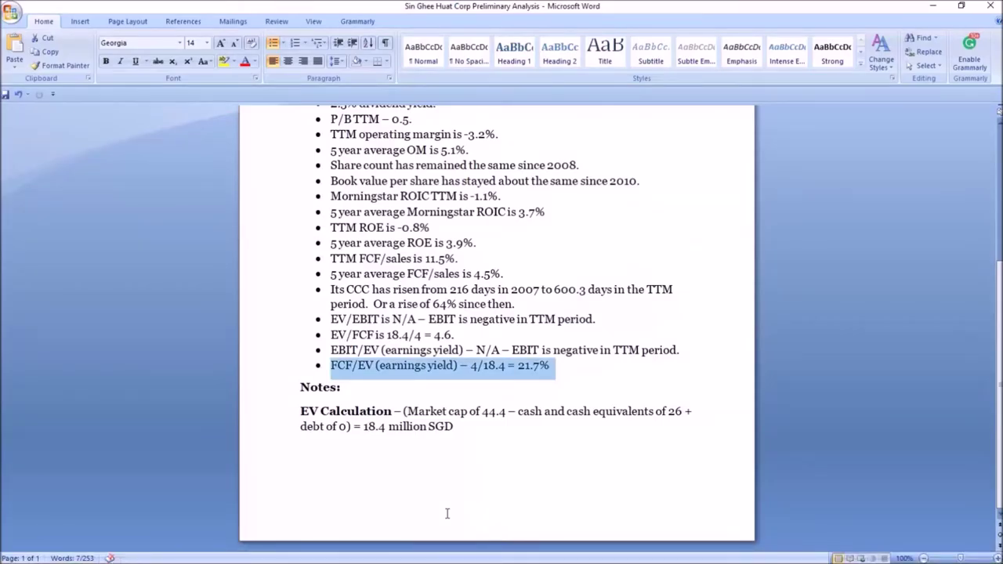
pyautogui.click(607, 366)
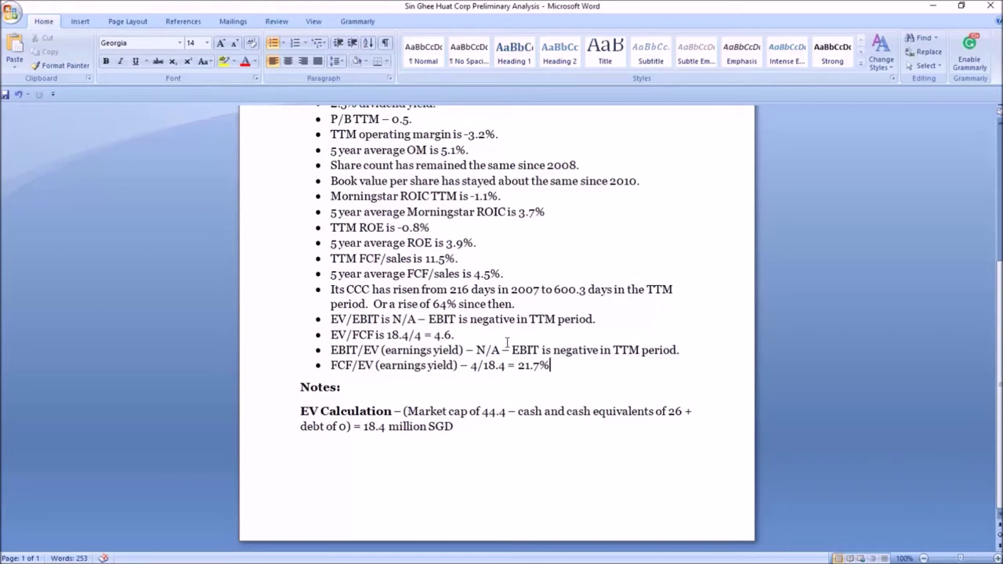
# Review the analysis bullets, selecting the operating margin through FCF/sales lines, the P/B value, and the EV/FCF and FCF/EV bullets
pyautogui.scroll(5, 507, 342)
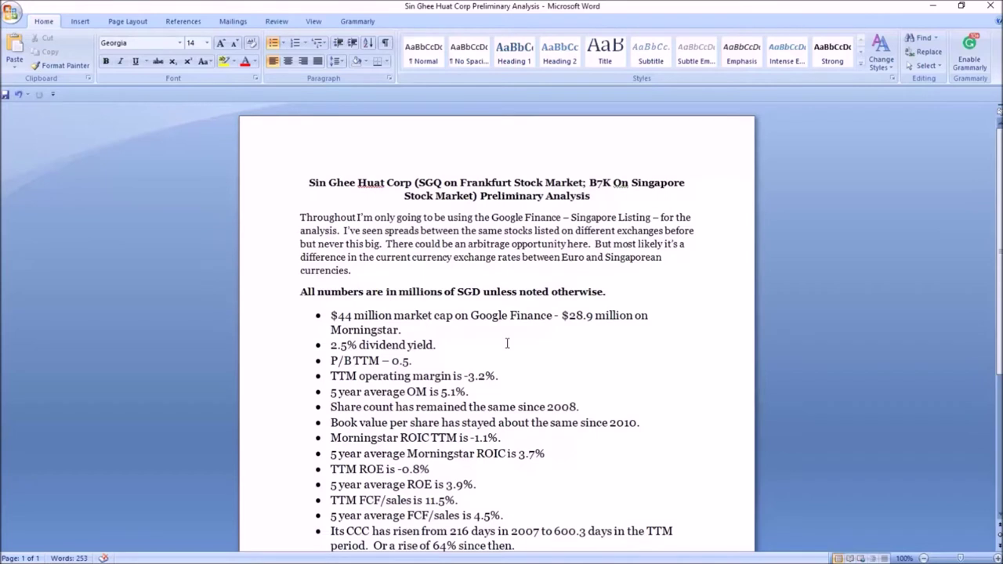
pyautogui.scroll(-2, 508, 343)
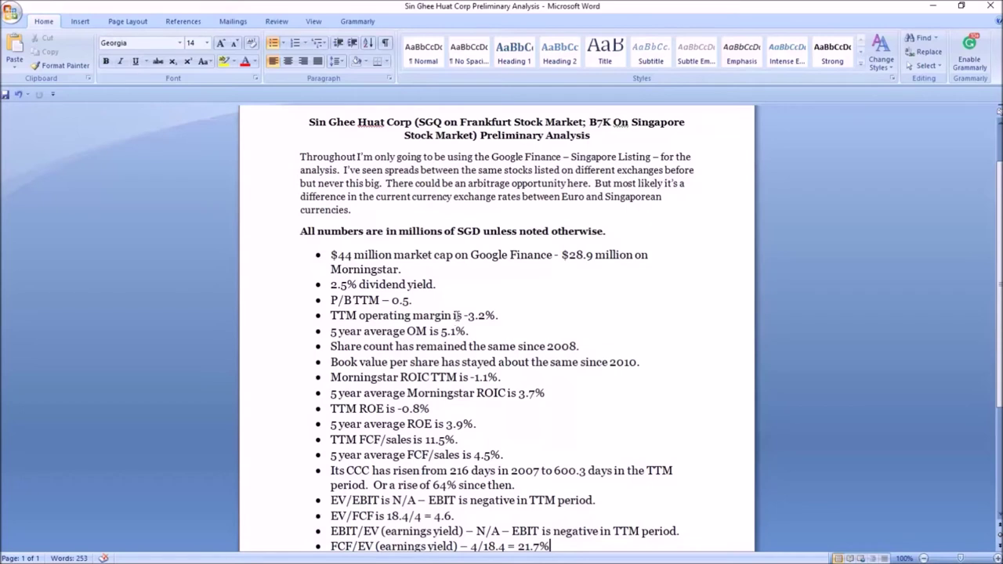
pyautogui.moveTo(457, 315); pyautogui.dragTo(538, 458)
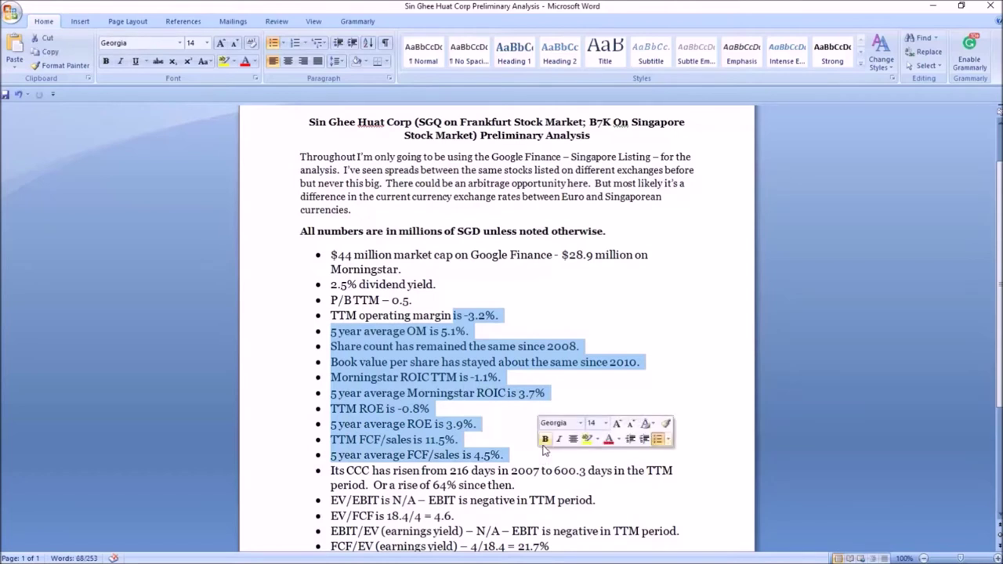
pyautogui.click(415, 362)
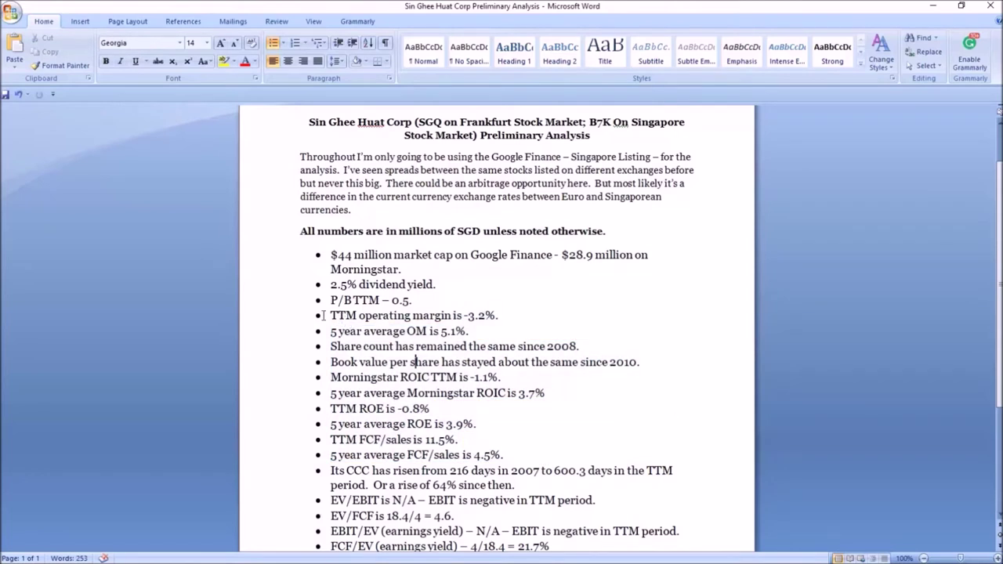
pyautogui.moveTo(333, 316); pyautogui.dragTo(533, 460)
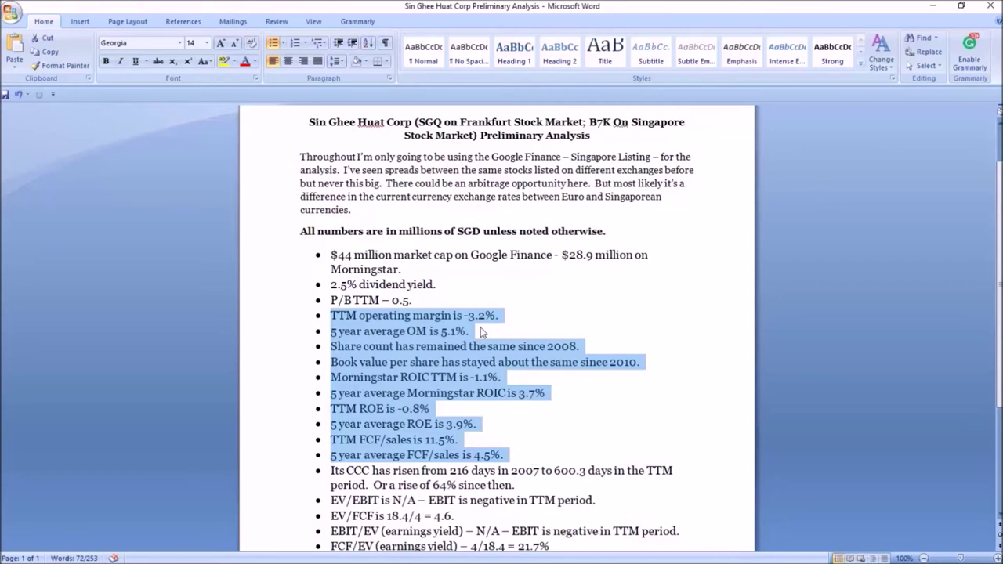
pyautogui.moveTo(392, 301); pyautogui.dragTo(422, 300)
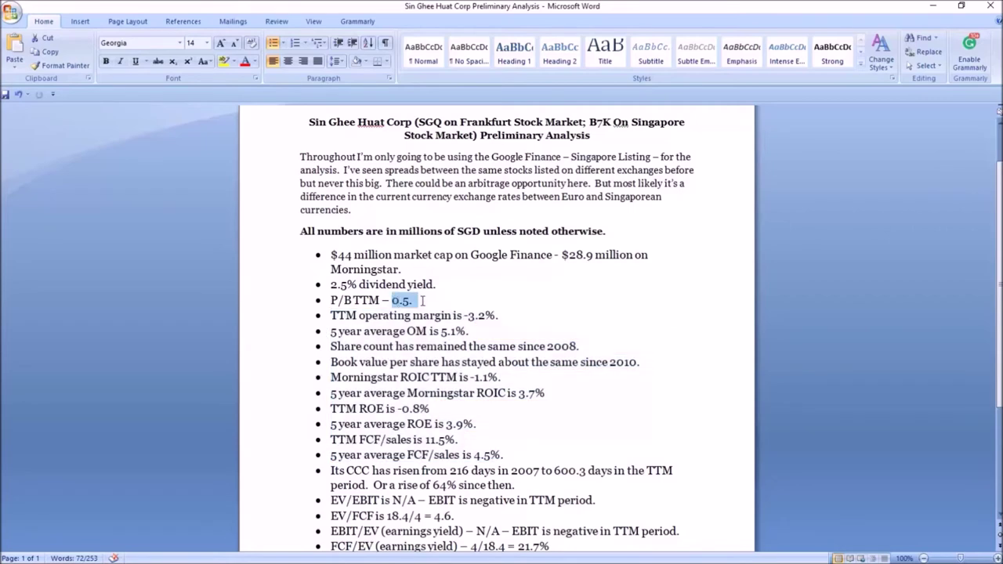
pyautogui.scroll(-2, 461, 350)
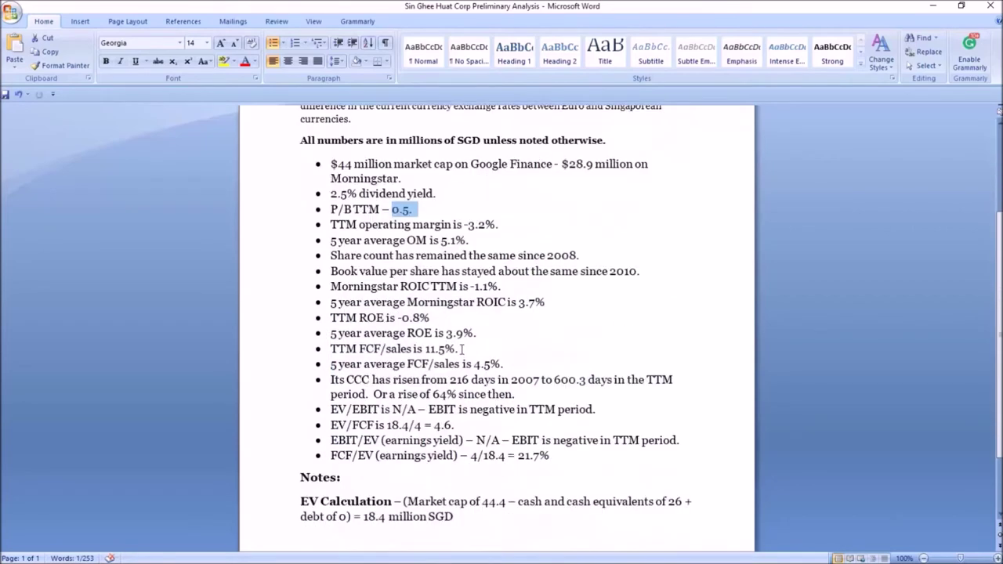
pyautogui.moveTo(331, 425); pyautogui.dragTo(454, 425)
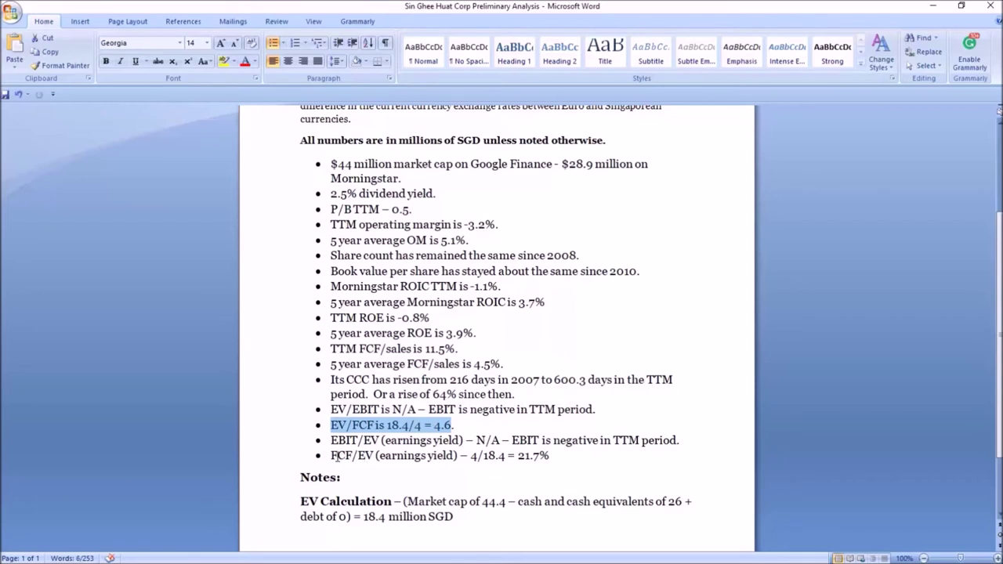
pyautogui.moveTo(333, 455); pyautogui.dragTo(554, 455)
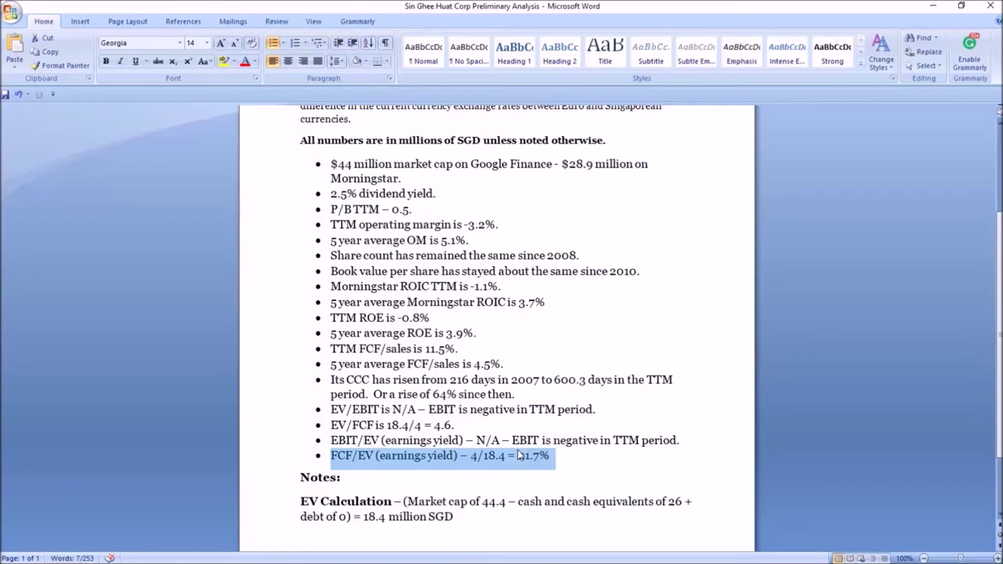
# Start a new note line reading "NCAV Valuation -" below the EV Calculation note
pyautogui.scroll(-2, 518, 453)
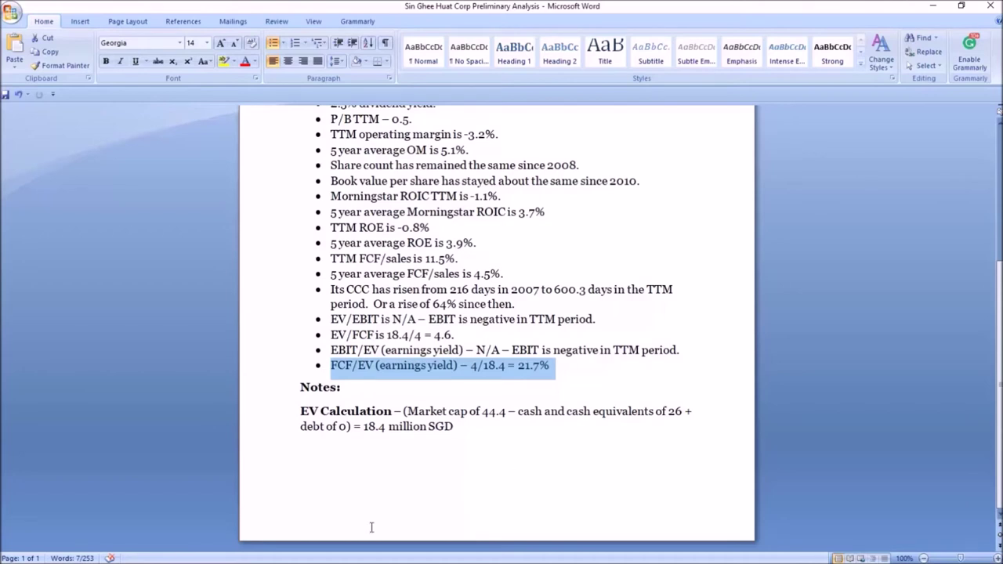
pyautogui.click(463, 455)
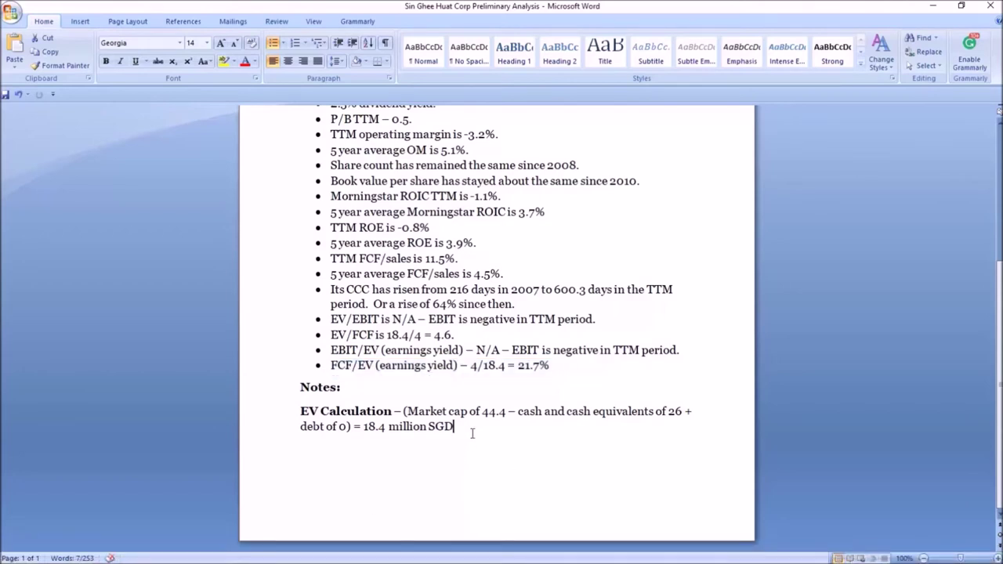
pyautogui.press('Return')
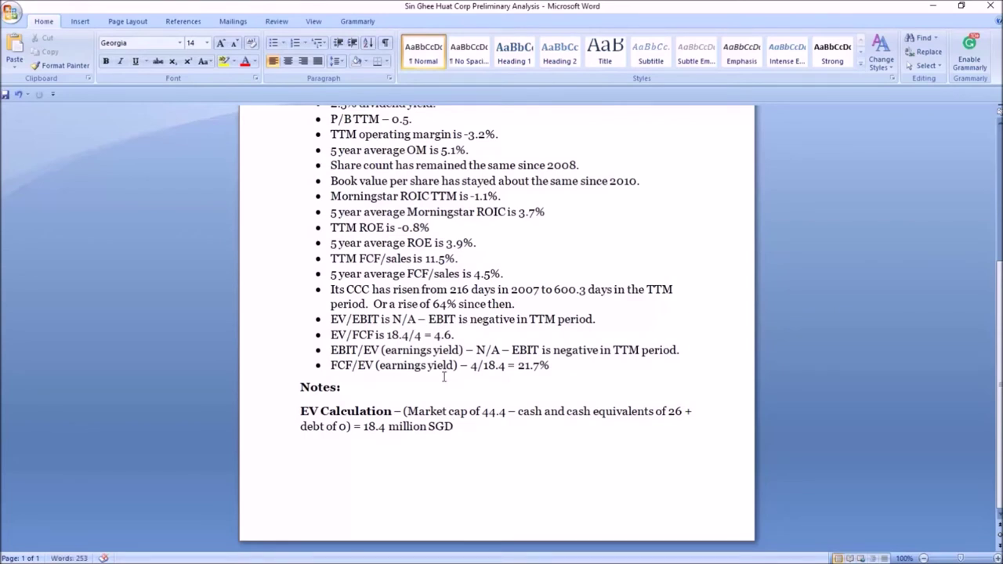
pyautogui.write('NCAV Valuation -')
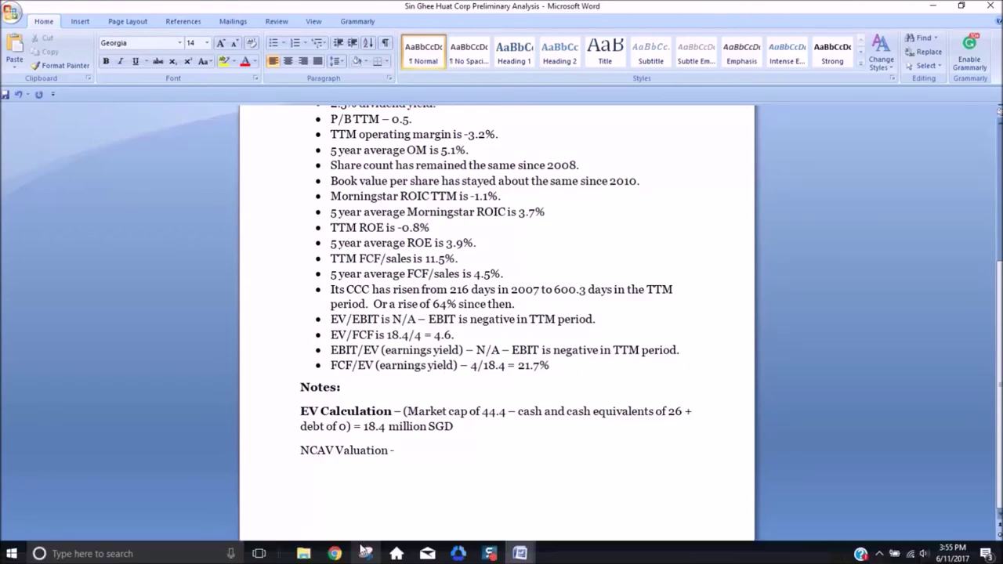
# Switch to the Morningstar balance sheet in Chrome and examine the annual total current assets for 2016-06
pyautogui.click(335, 556)
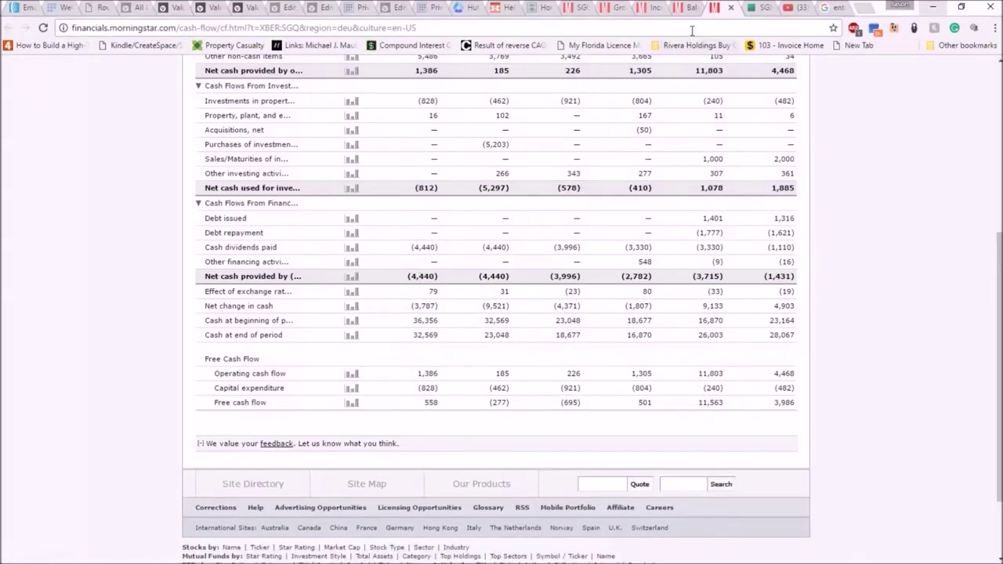
pyautogui.click(687, 11)
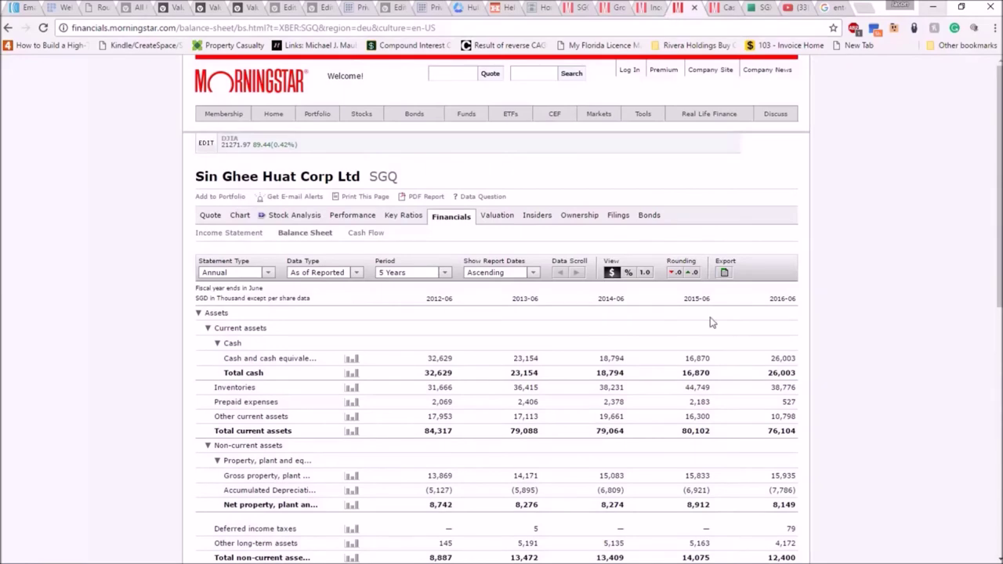
pyautogui.scroll(-2, 712, 321)
pyautogui.scroll(-1, 712, 321)
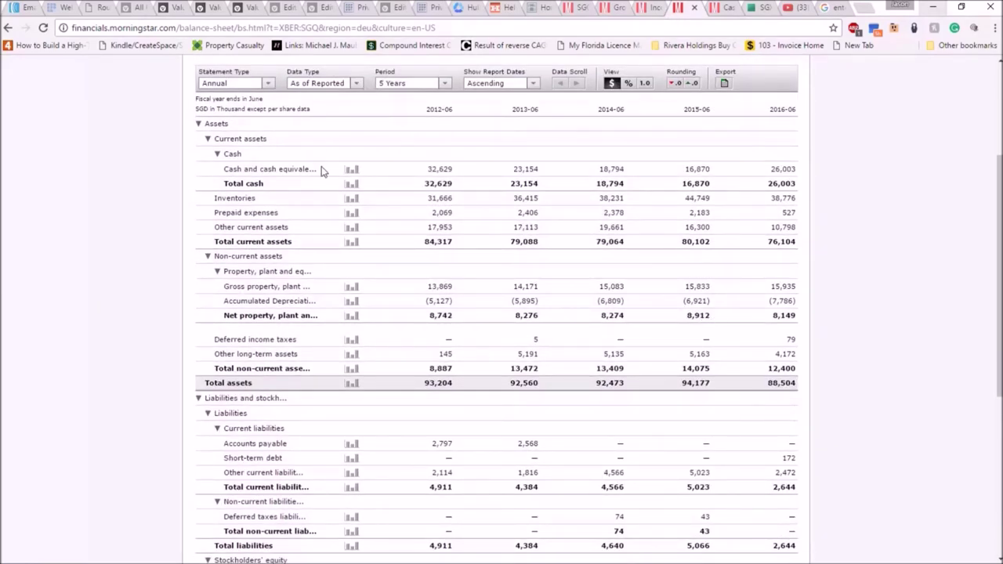
pyautogui.moveTo(216, 243); pyautogui.dragTo(805, 249)
pyautogui.click(804, 246)
pyautogui.click(800, 245)
pyautogui.click(820, 227)
pyautogui.moveTo(774, 109); pyautogui.dragTo(798, 111)
# Show the balance sheet by quarter and examine the total current assets and total liabilities
pyautogui.click(265, 87)
pyautogui.click(258, 105)
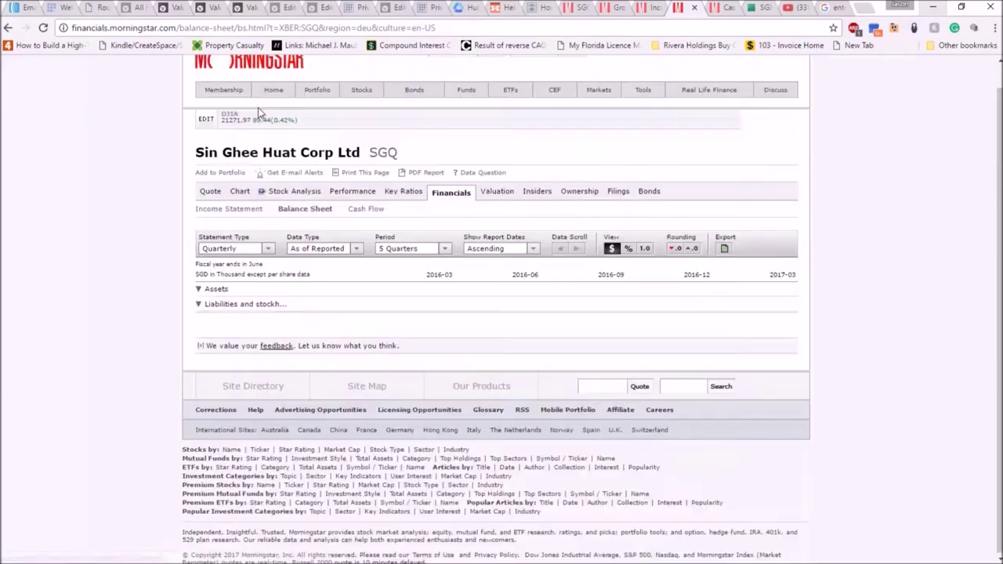
pyautogui.scroll(-2, 524, 265)
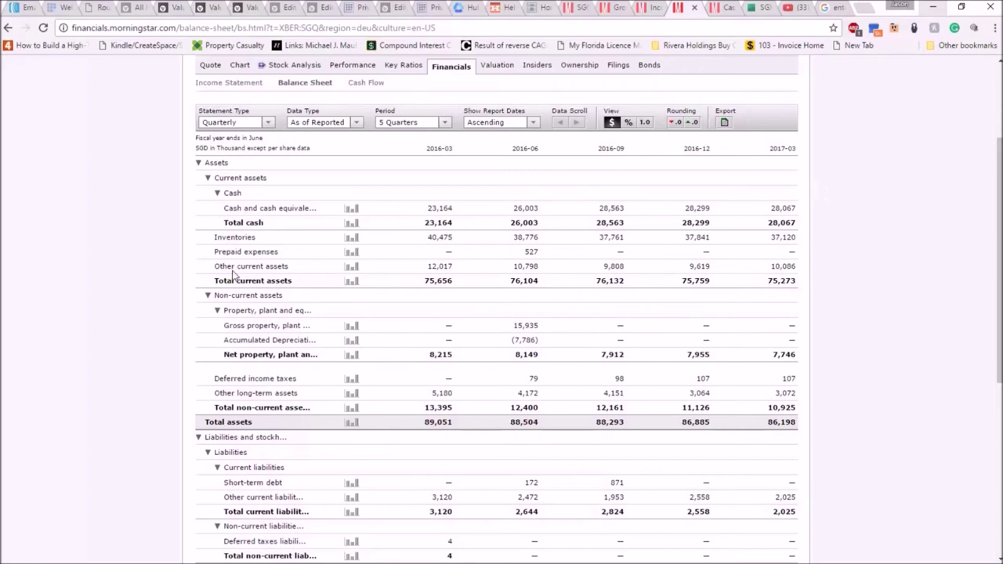
pyautogui.moveTo(235, 284); pyautogui.dragTo(294, 283)
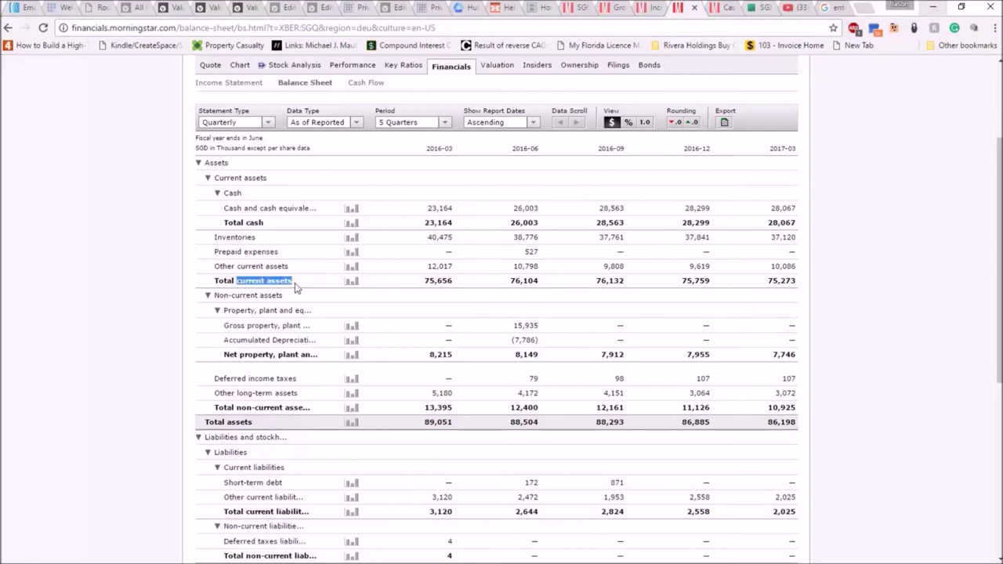
pyautogui.scroll(-1, 296, 309)
pyautogui.scroll(-2, 297, 309)
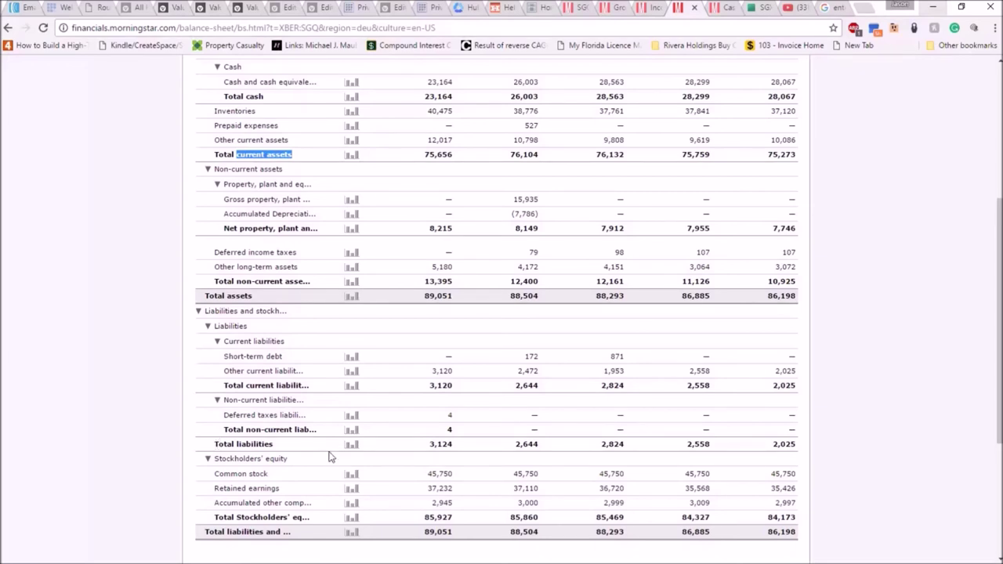
# Return to the Word document and continue the NCAV Valuation note with "73 million versus market cap of 44.4 million 39.2%"
pyautogui.hotkey('alt', 'Tab')
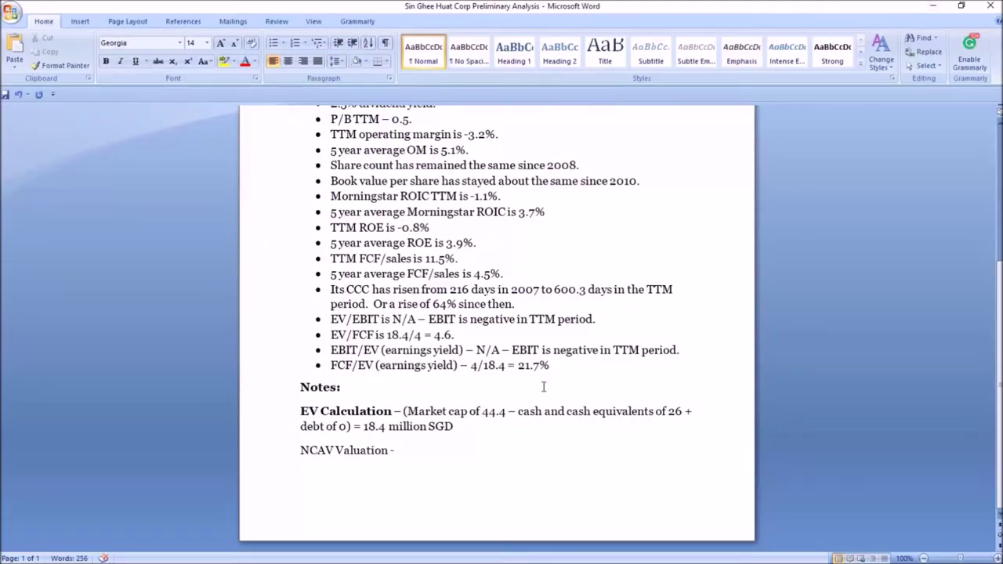
pyautogui.write('73 millio')
pyautogui.press('BackSpace')
pyautogui.press('BackSpace')
pyautogui.press('BackSpace')
pyautogui.press('BackSpace')
pyautogui.press('BackSpace')
pyautogui.press('BackSpace')
pyautogui.press('BackSpace')
pyautogui.press('BackSpace')
pyautogui.press('BackSpace')
pyautogui.write('73 million v')
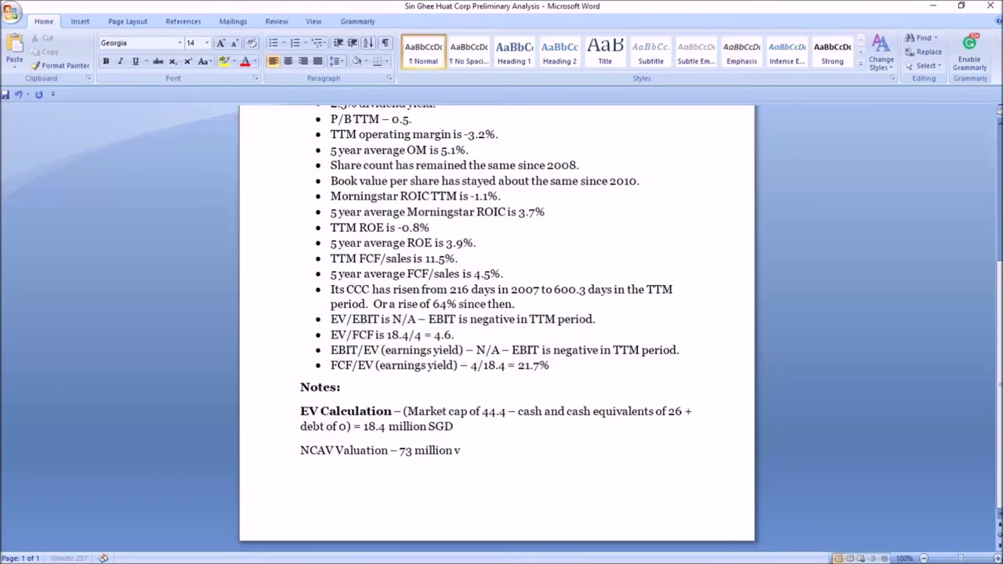
pyautogui.write('ersus market cap of ')
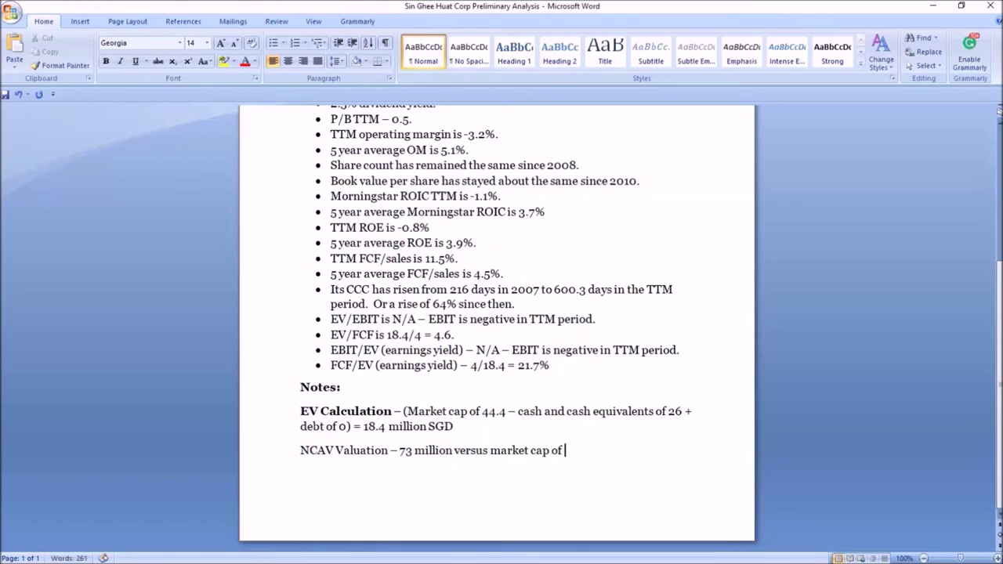
pyautogui.write('44.4 million')
pyautogui.write('39.')
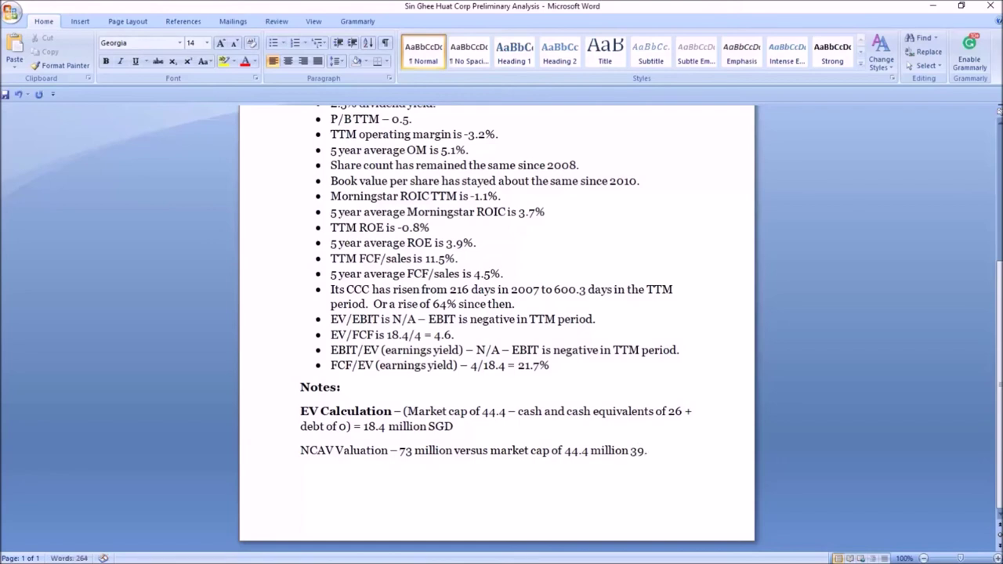
pyautogui.write('2%')
# Insert ". This means the company is selling at a discount of" before 39.2% in the NCAV Valuation note
pyautogui.click(632, 450)
pyautogui.write('.  This means there is a')
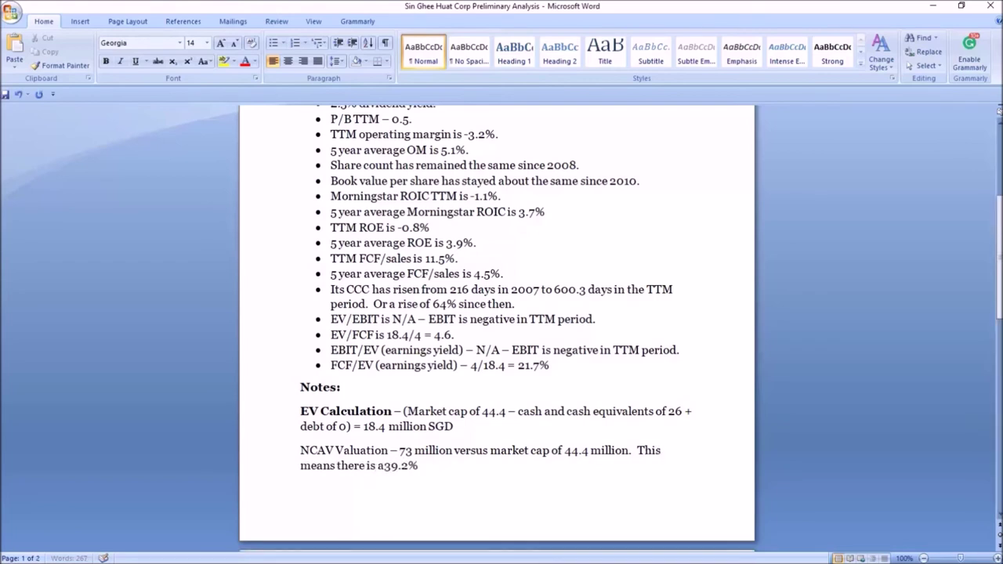
pyautogui.press('BackSpace')
pyautogui.press('BackSpace')
pyautogui.press('BackSpace')
pyautogui.press('BackSpace')
pyautogui.press('BackSpace')
pyautogui.press('BackSpace')
pyautogui.press('BackSpace')
pyautogui.write('compa')
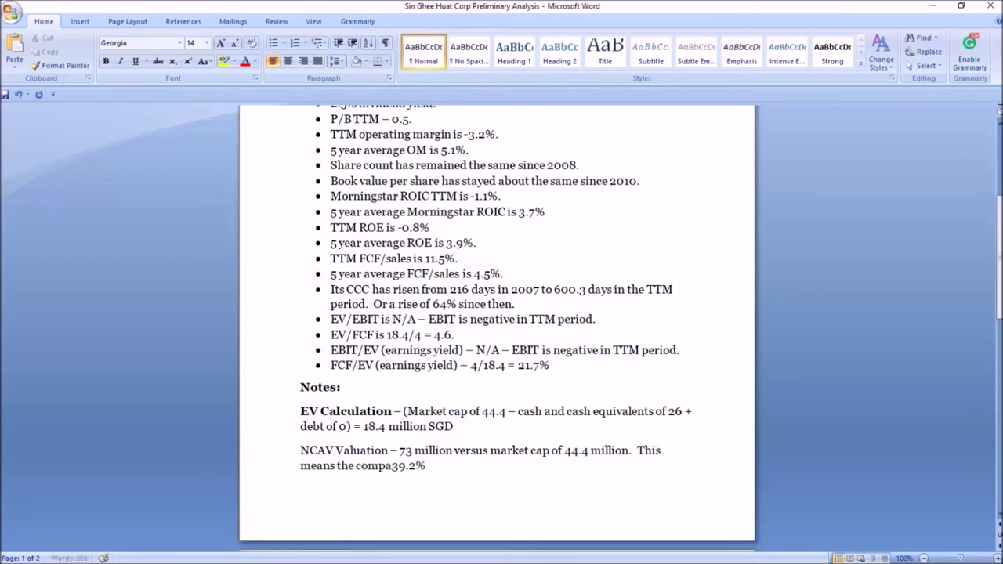
pyautogui.write('ny is selling at ')
pyautogui.write('a ')
pyautogui.write('discount')
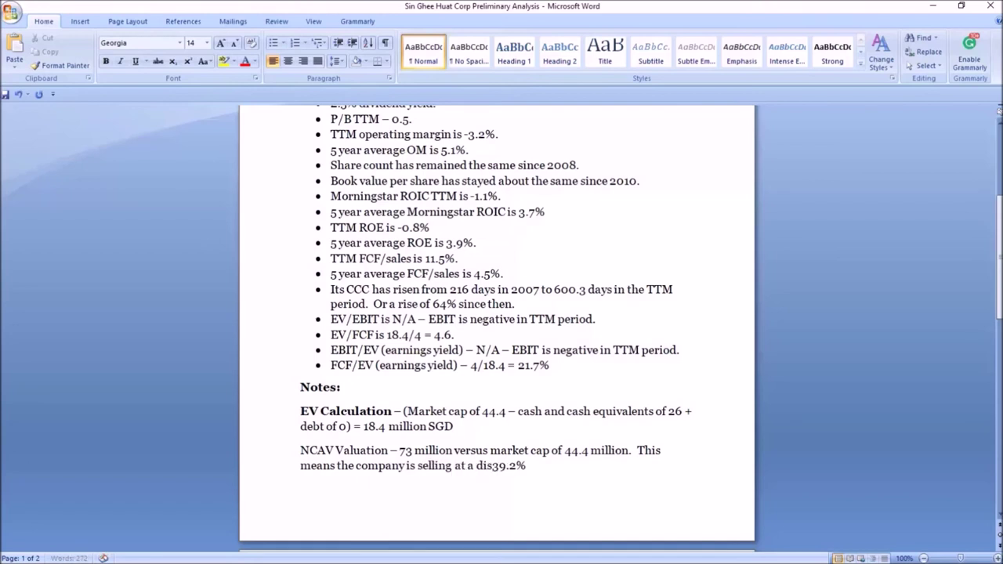
pyautogui.press('BackSpace')
pyautogui.press('BackSpace')
pyautogui.write('t of')
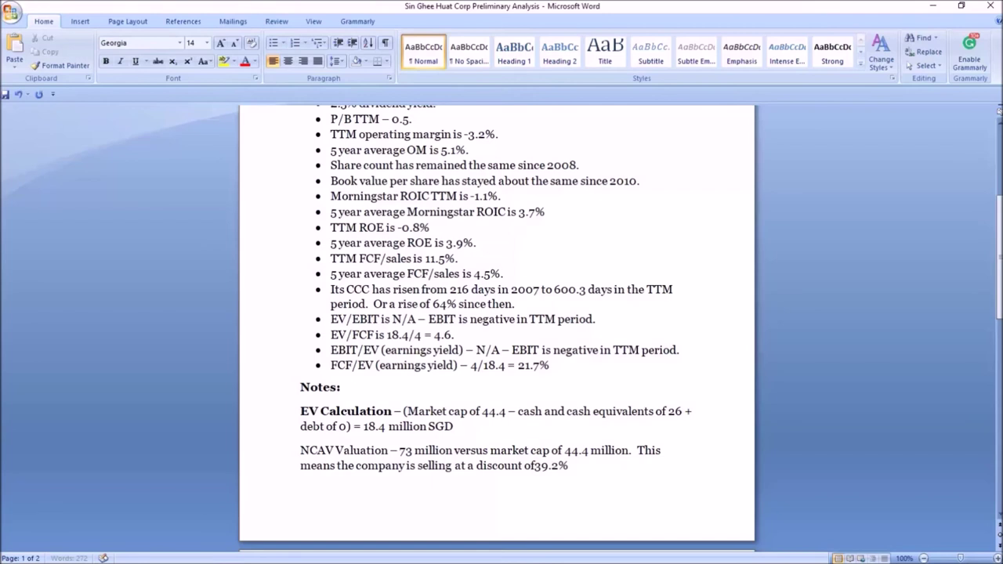
# Finish the NCAV Valuation sentence after 39.2% with "to its current NCAV valuation."
pyautogui.scroll(-3, 541, 465)
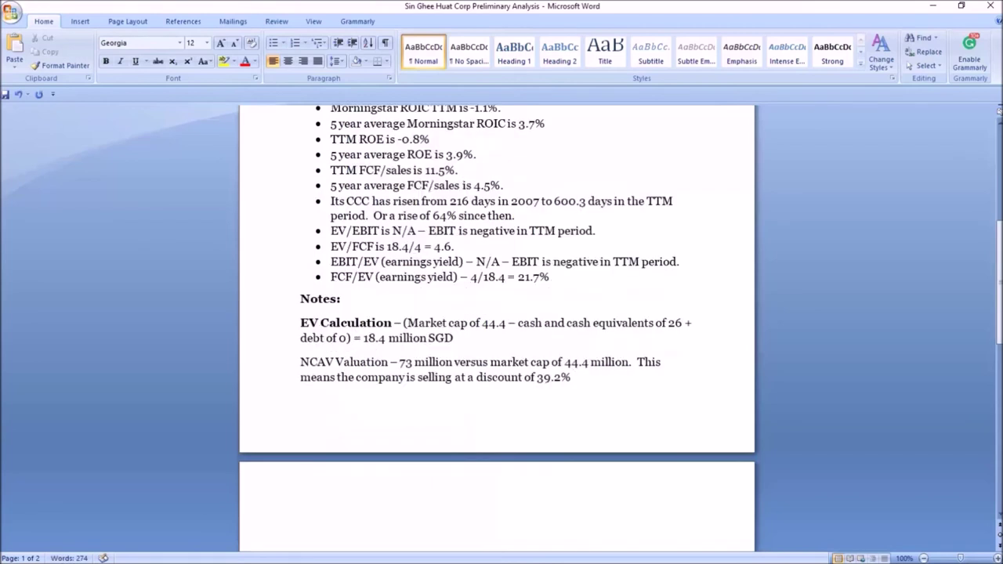
pyautogui.click(621, 380)
pyautogui.write('to its current NCAV Val')
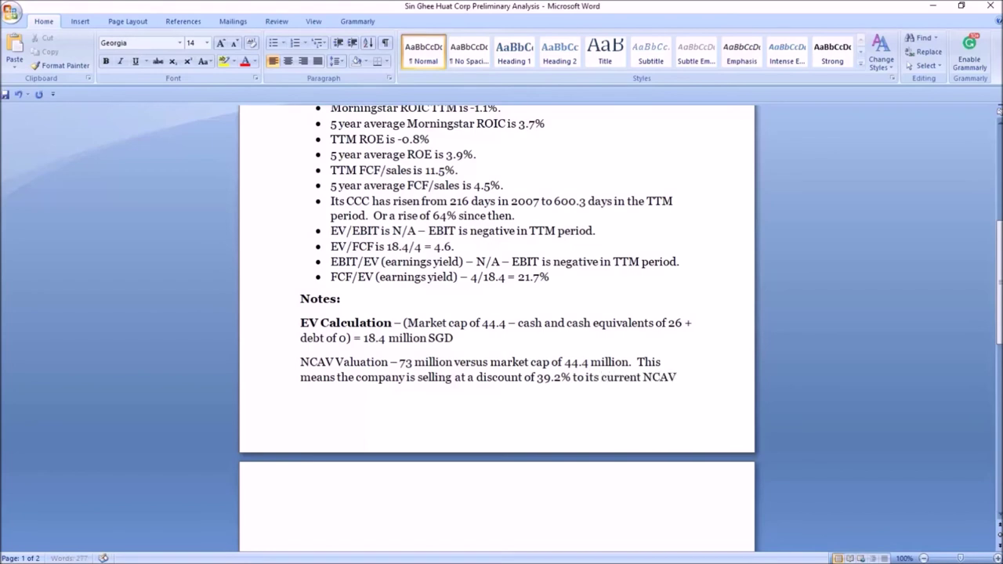
pyautogui.press('BackSpace')
pyautogui.press('BackSpace')
pyautogui.press('BackSpace')
pyautogui.write('v')
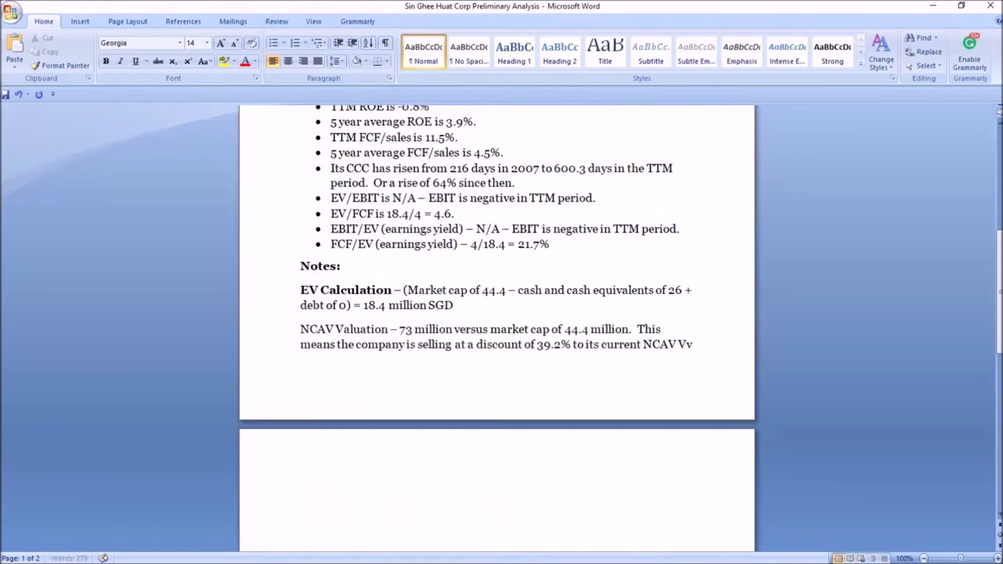
pyautogui.write('aluation.')
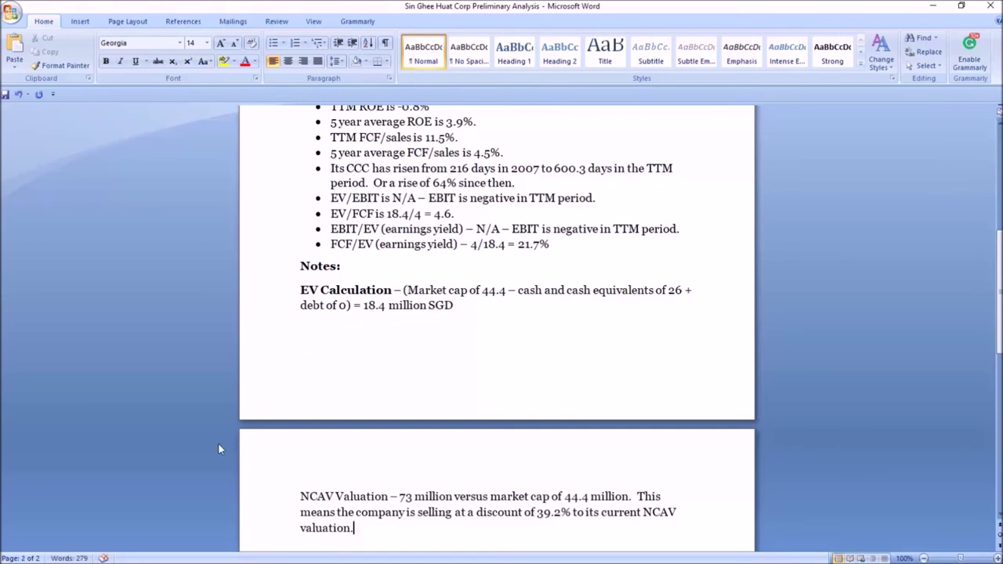
# Make the "NCAV Valuation" label at the start of the new note bold
pyautogui.scroll(-3, 271, 439)
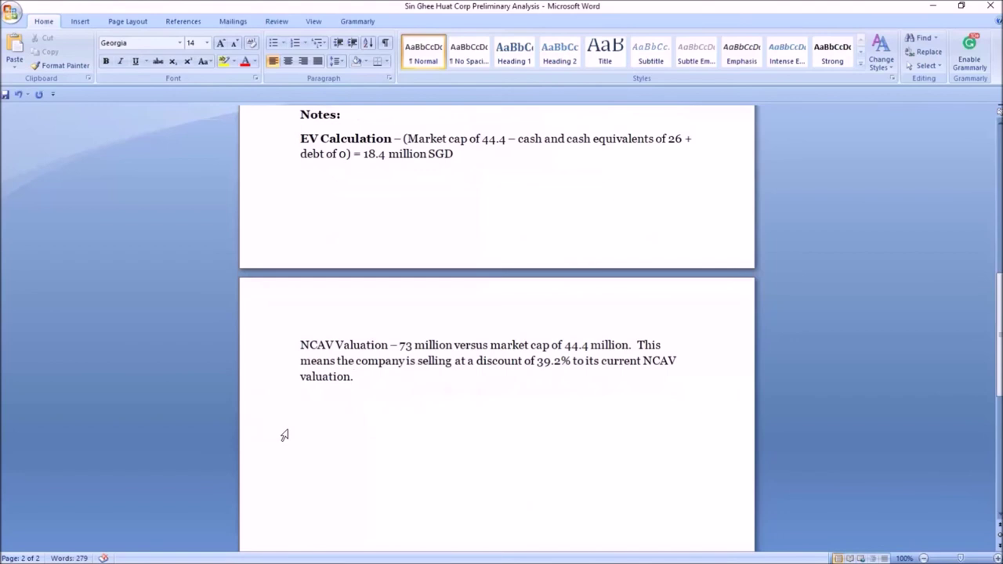
pyautogui.scroll(-3, 285, 436)
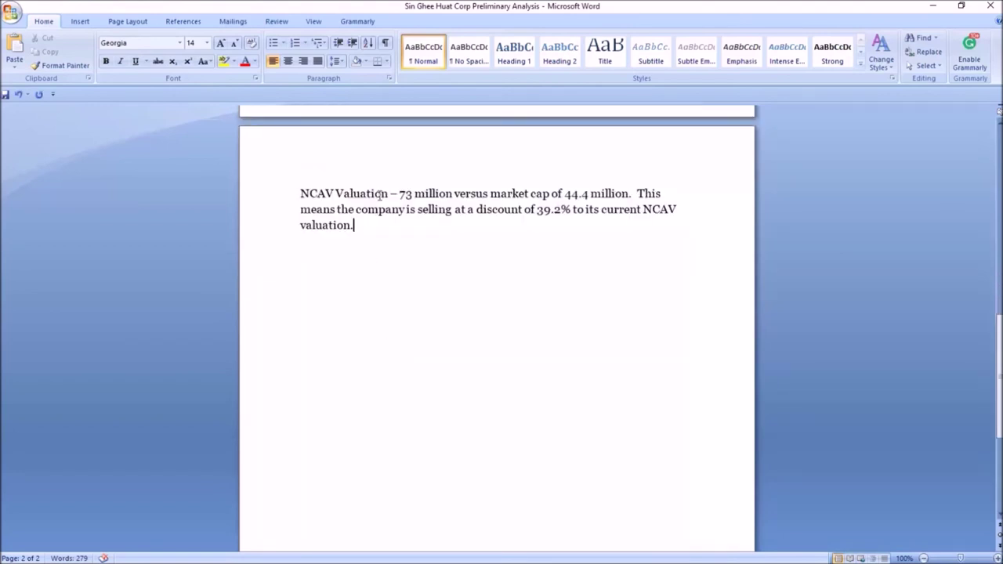
pyautogui.moveTo(388, 193); pyautogui.dragTo(300, 193)
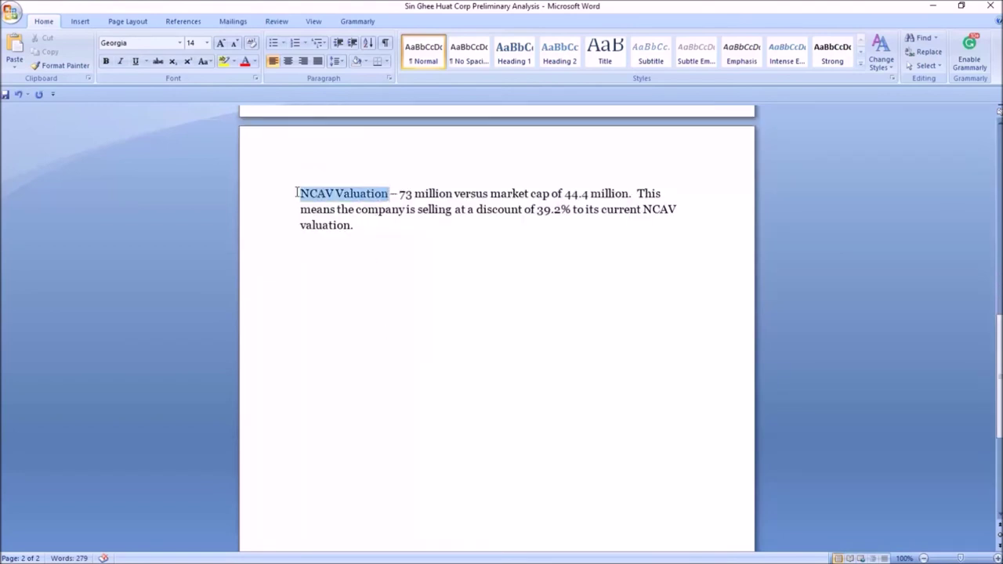
pyautogui.click(105, 61)
pyautogui.click(528, 233)
# Review the Notes section by selecting it from the heading through the NCAV Valuation note, and look over the analysis bullets
pyautogui.scroll(4, 510, 267)
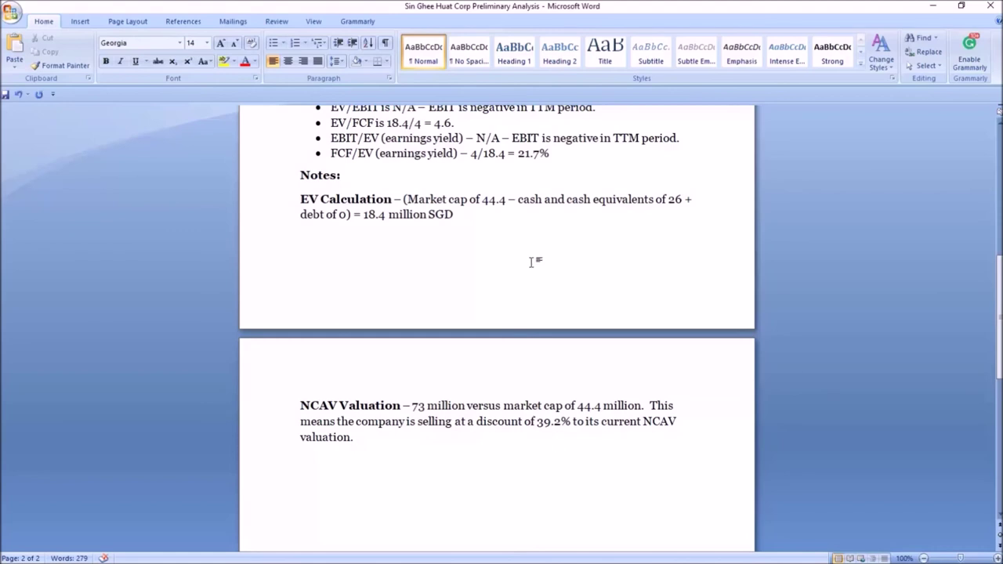
pyautogui.moveTo(386, 429); pyautogui.dragTo(265, 190)
pyautogui.scroll(6, 384, 357)
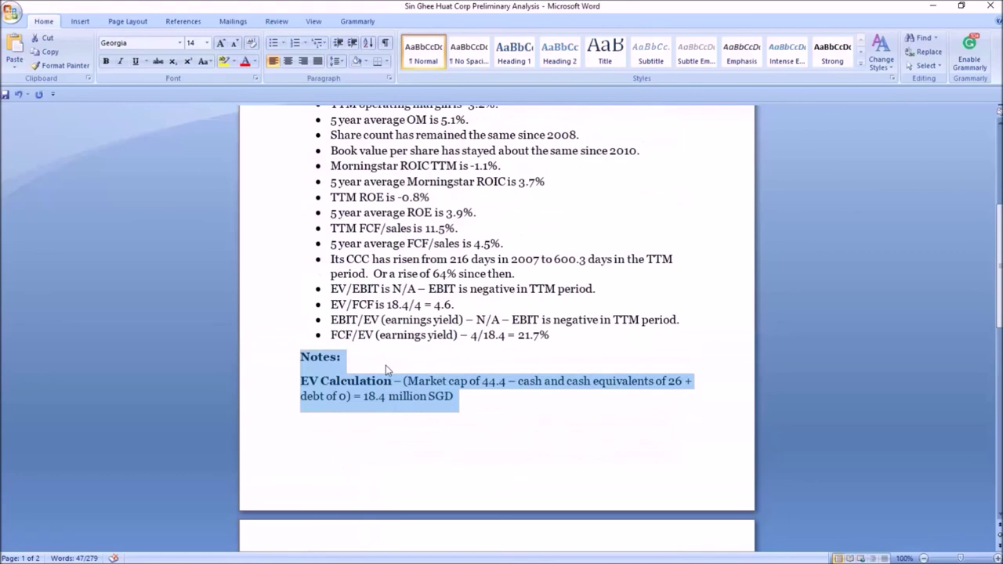
pyautogui.scroll(2, 387, 371)
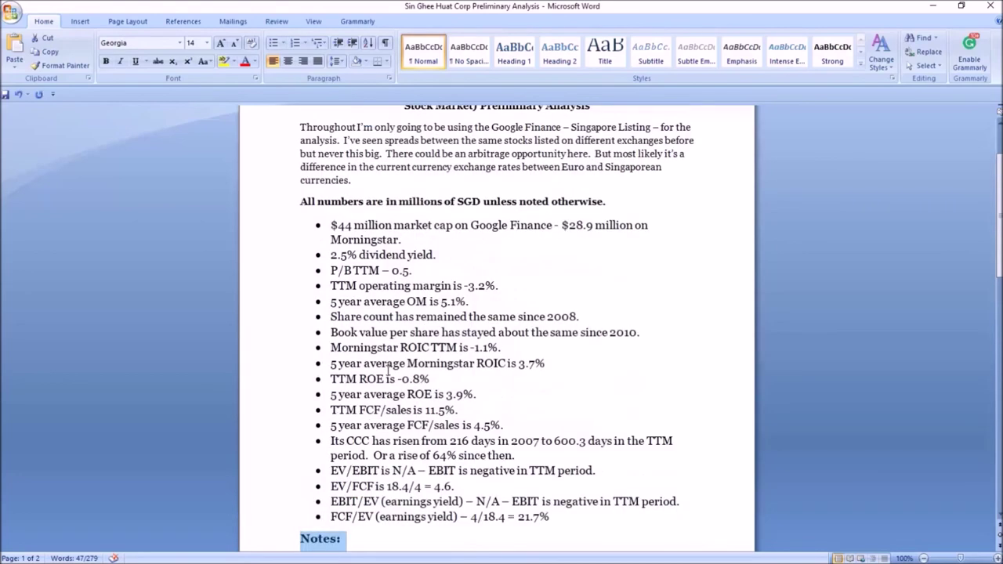
pyautogui.scroll(-4, 388, 371)
pyautogui.scroll(-6, 387, 371)
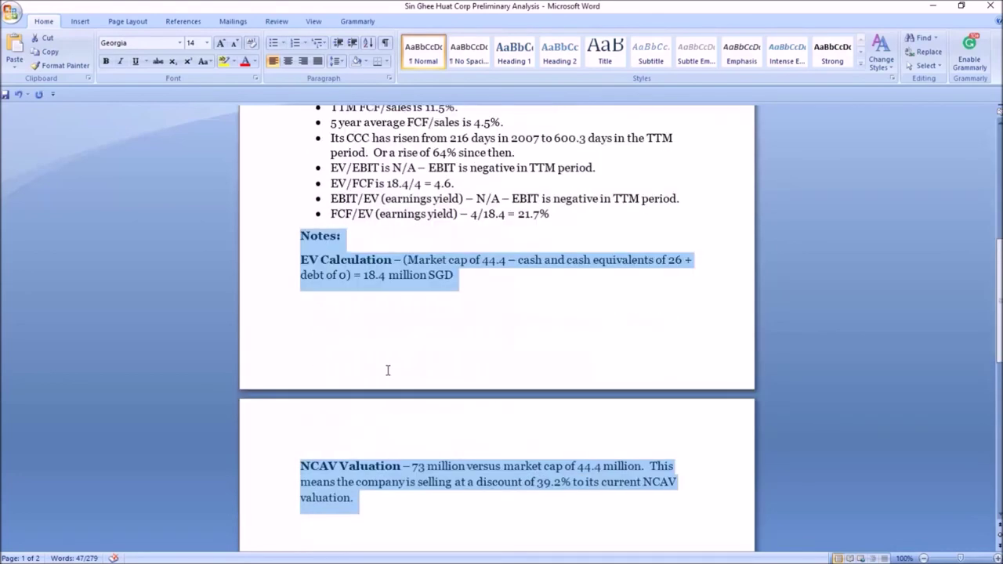
pyautogui.scroll(12, 387, 370)
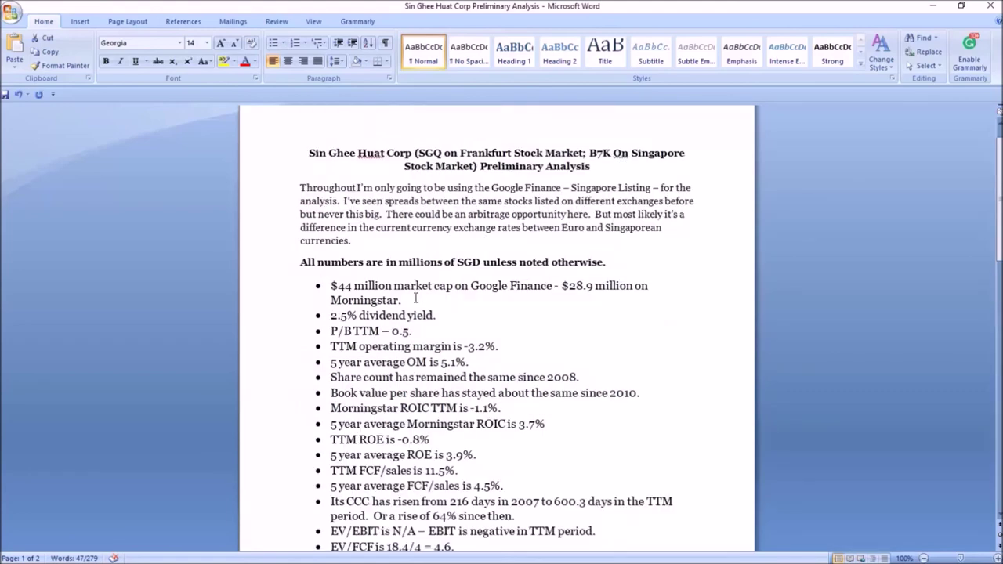
# Split the introduction into two paragraphs before "There could be an arbitrage opportunity here" and look through the whole document
pyautogui.click(386, 214)
pyautogui.click(384, 214)
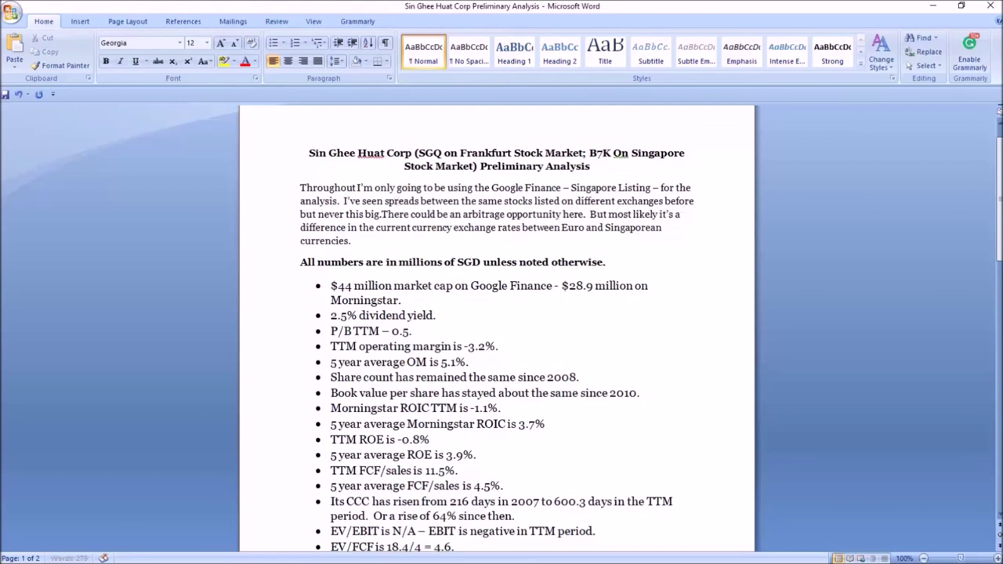
pyautogui.press('Return')
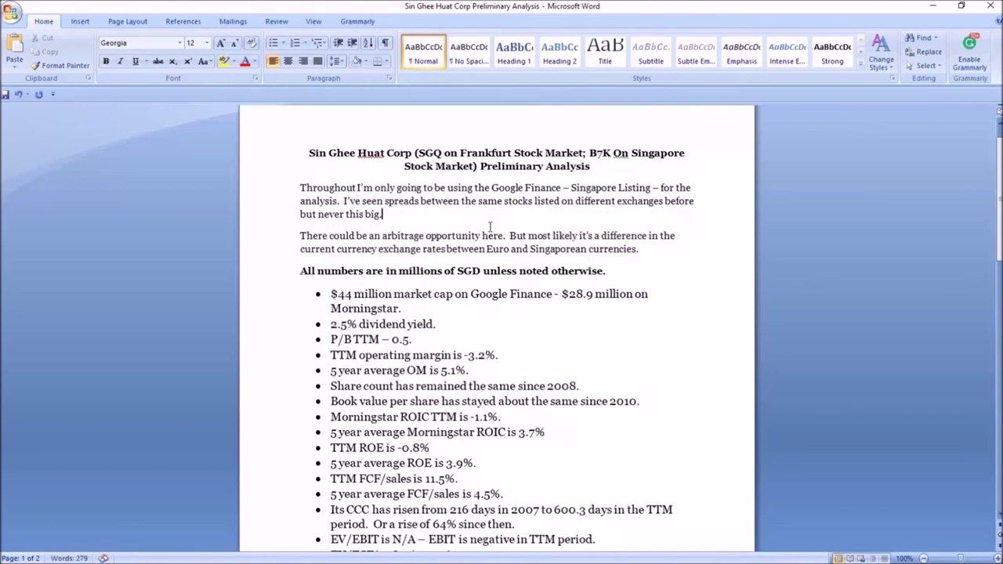
pyautogui.scroll(-15, 490, 226)
pyautogui.scroll(-3, 491, 228)
pyautogui.scroll(15, 491, 227)
pyautogui.scroll(4, 491, 227)
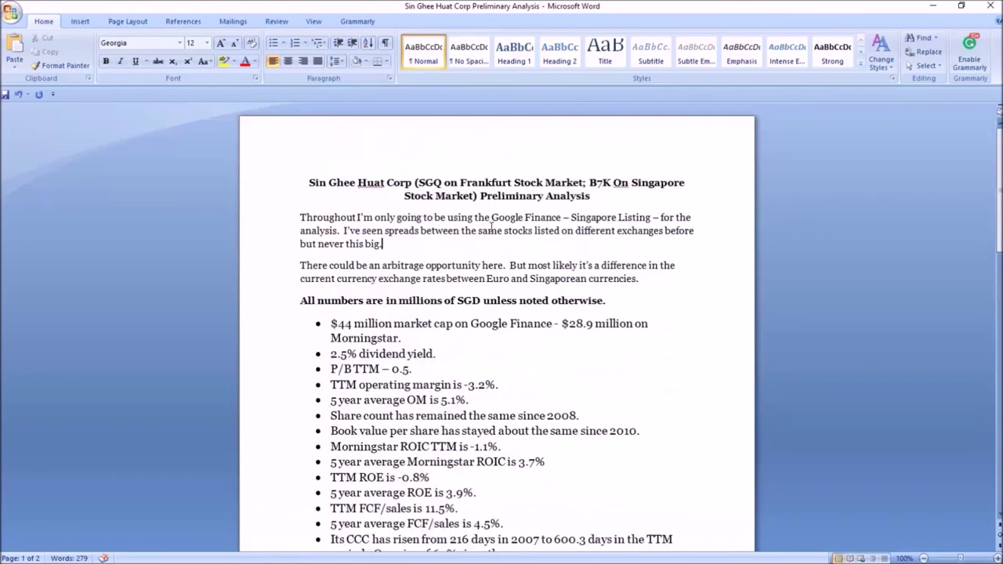